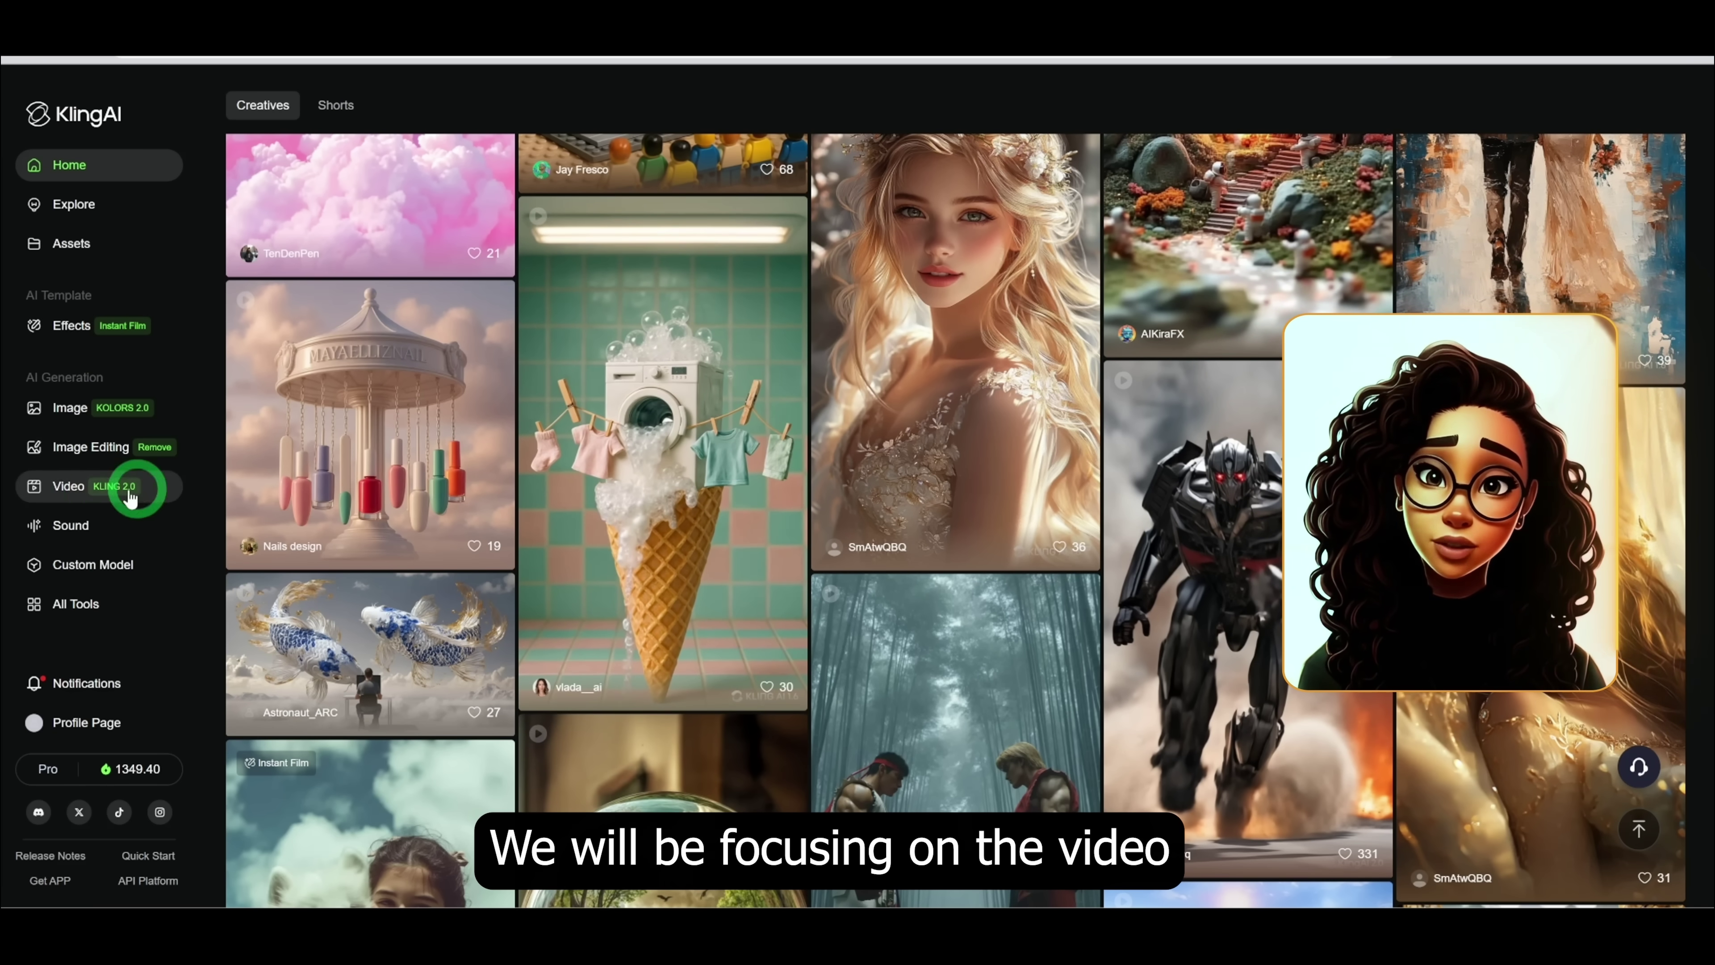
Step: Open the Video page from the left sidebar, landing on Image to Video with KLING 1.6
{"action": "left_click", "coordinate": [70, 486]}
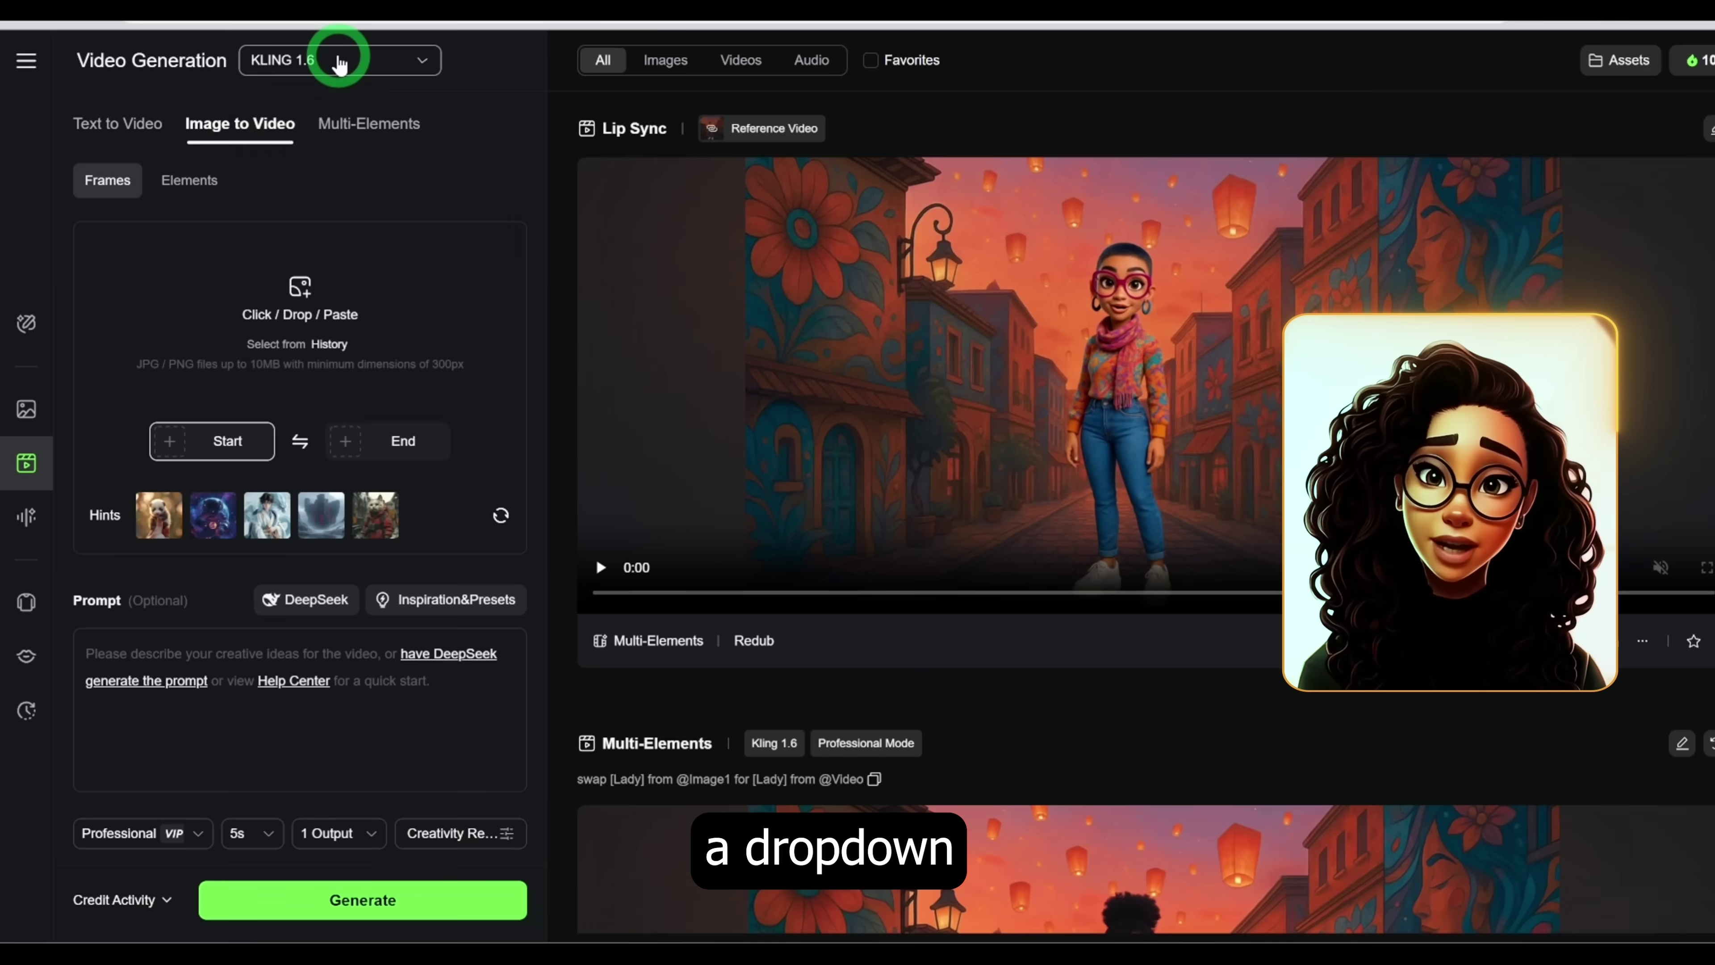
Step: Keep KLING 1.6 as the model and move through the tabs to Multi-Elements
{"action": "left_click", "coordinate": [317, 90]}
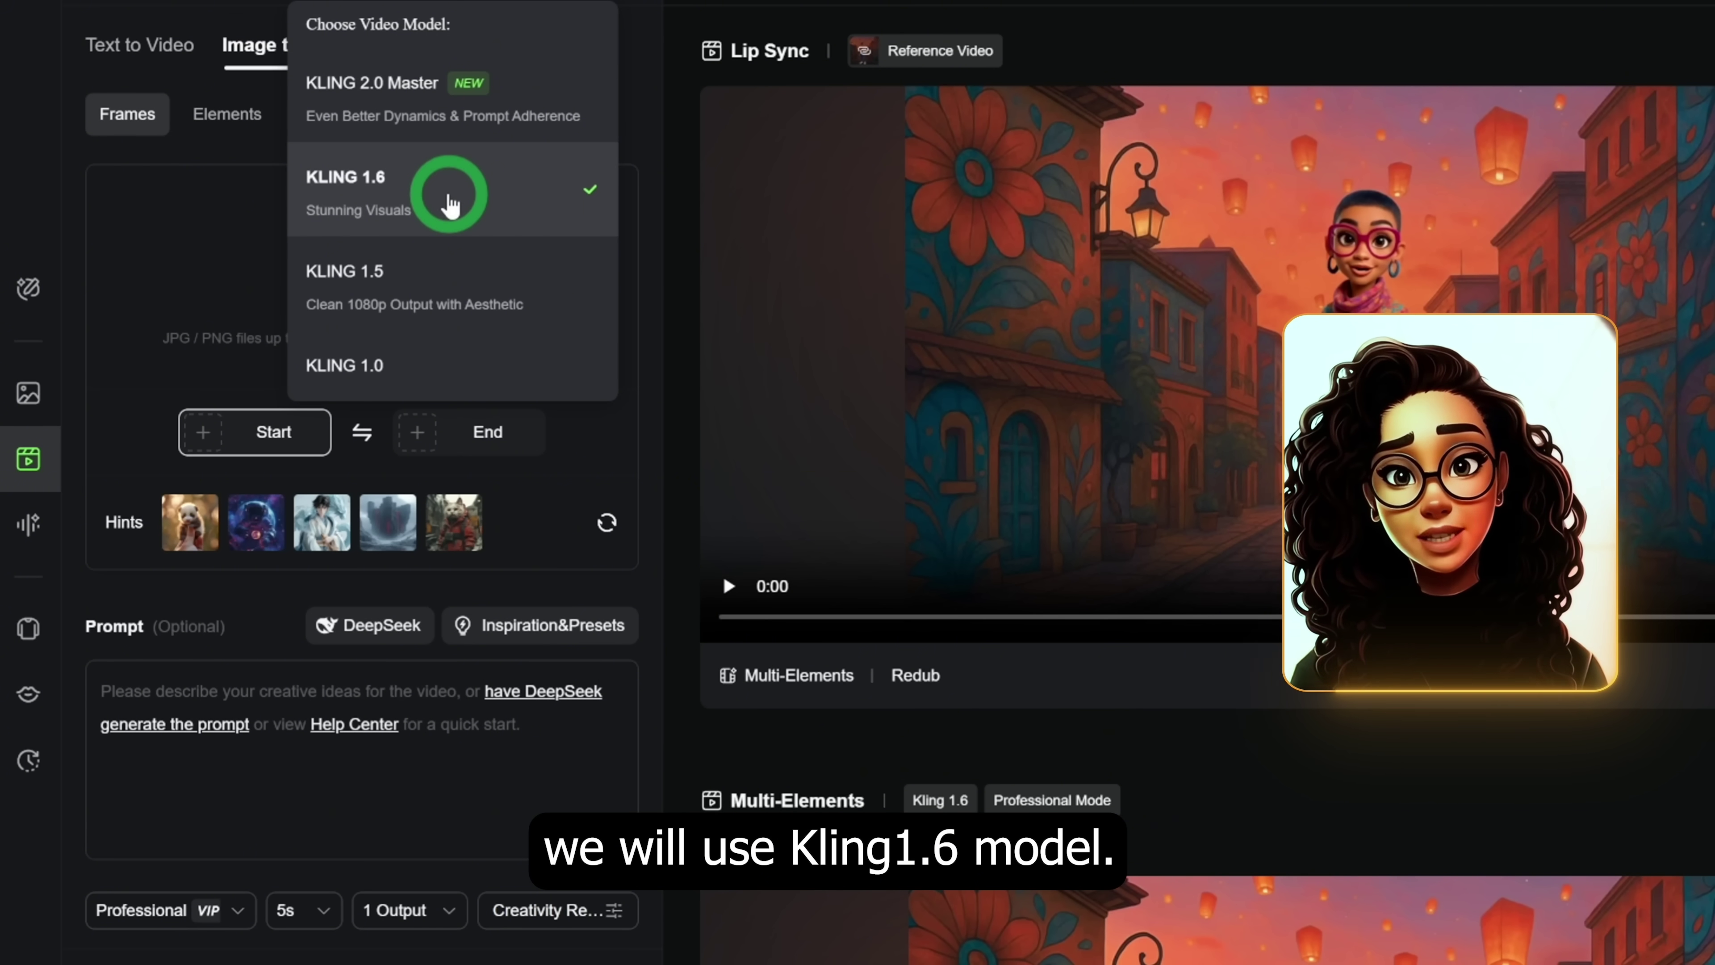
{"action": "left_click", "coordinate": [449, 203]}
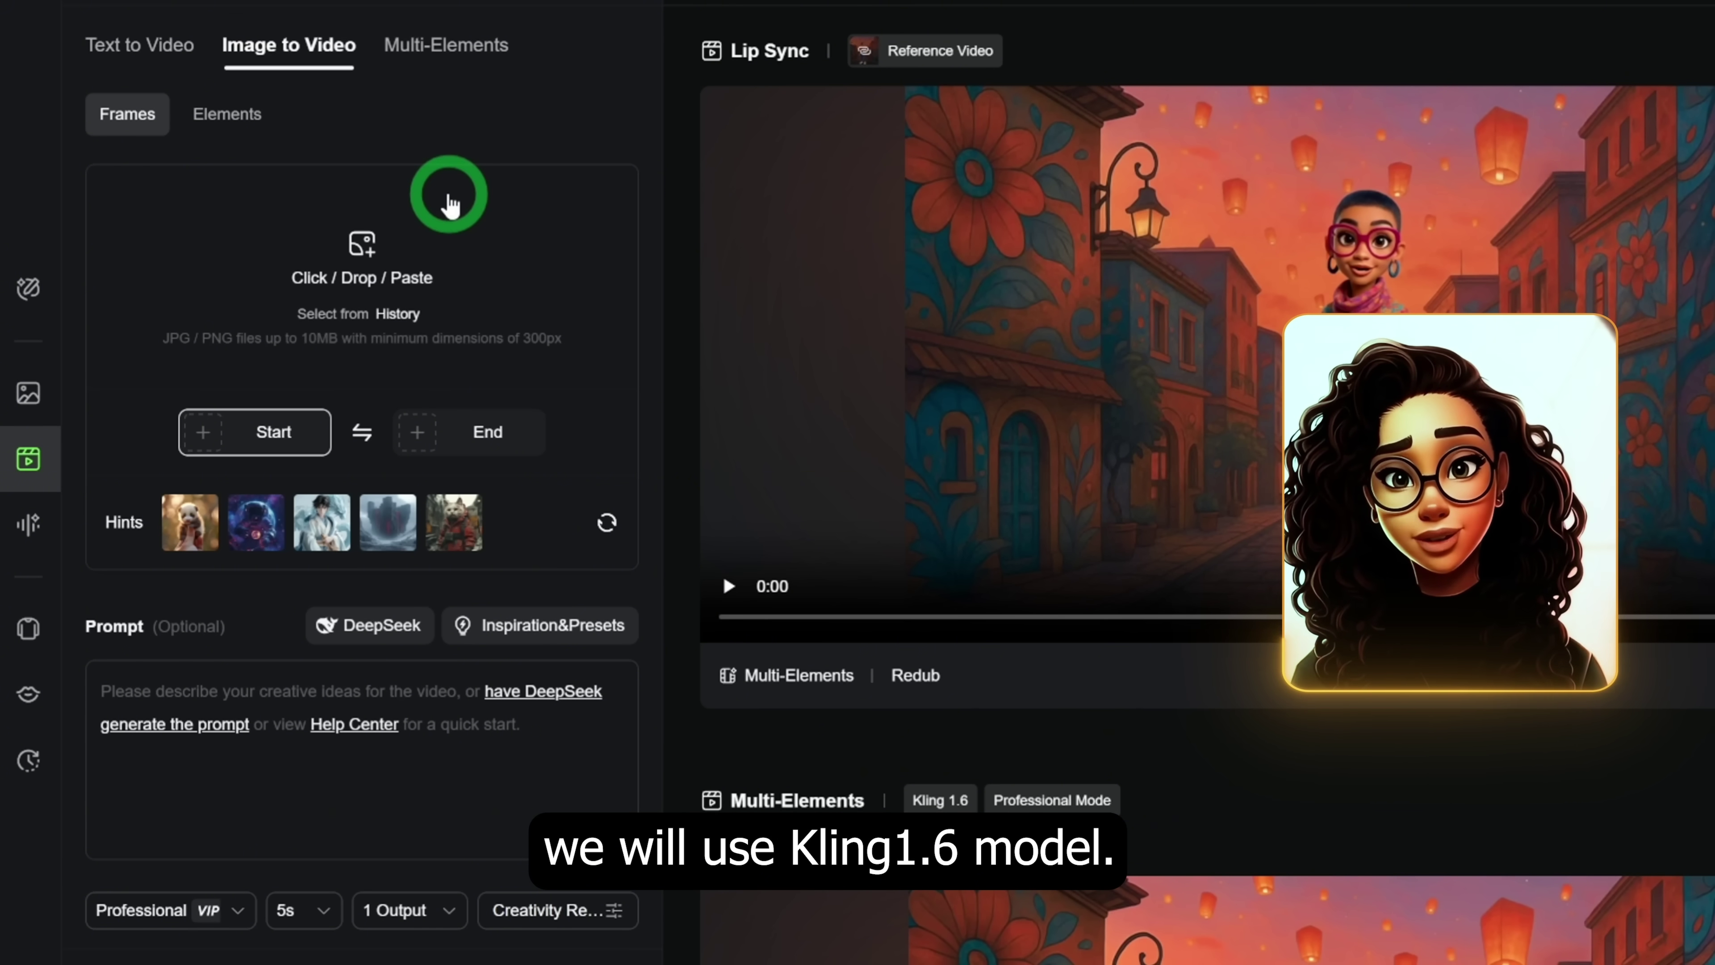
{"action": "left_click", "coordinate": [123, 49]}
{"action": "left_click", "coordinate": [287, 60]}
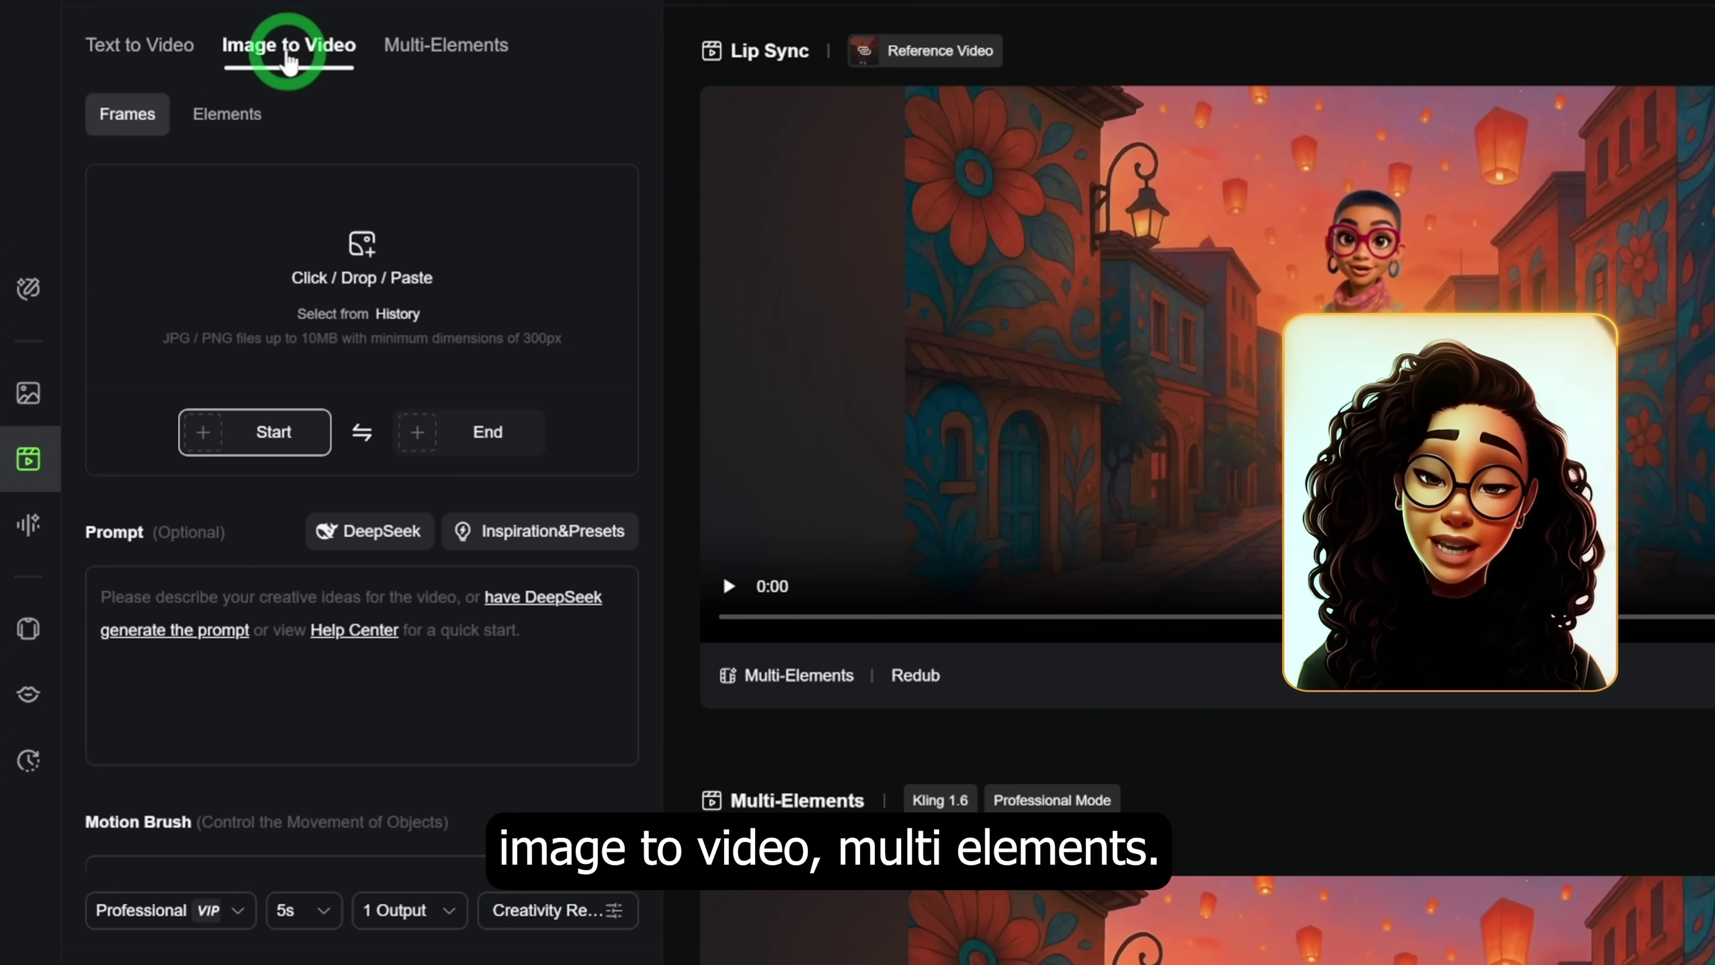
{"action": "left_click", "coordinate": [426, 51]}
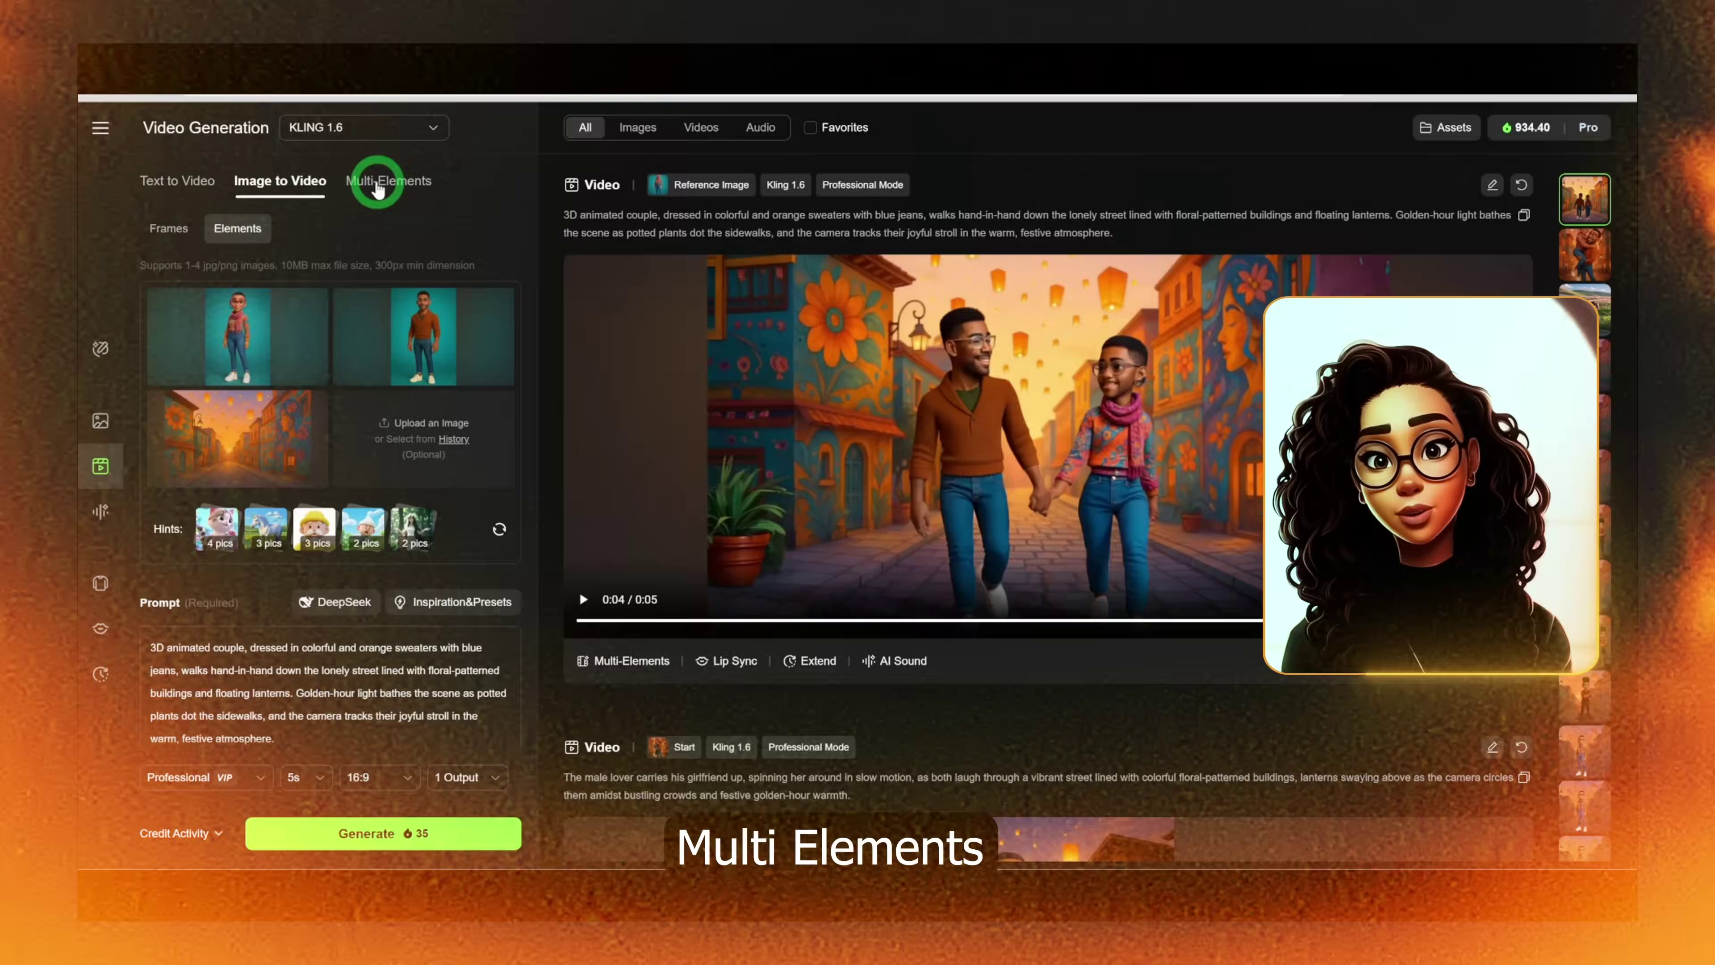
{"action": "left_click", "coordinate": [381, 179]}
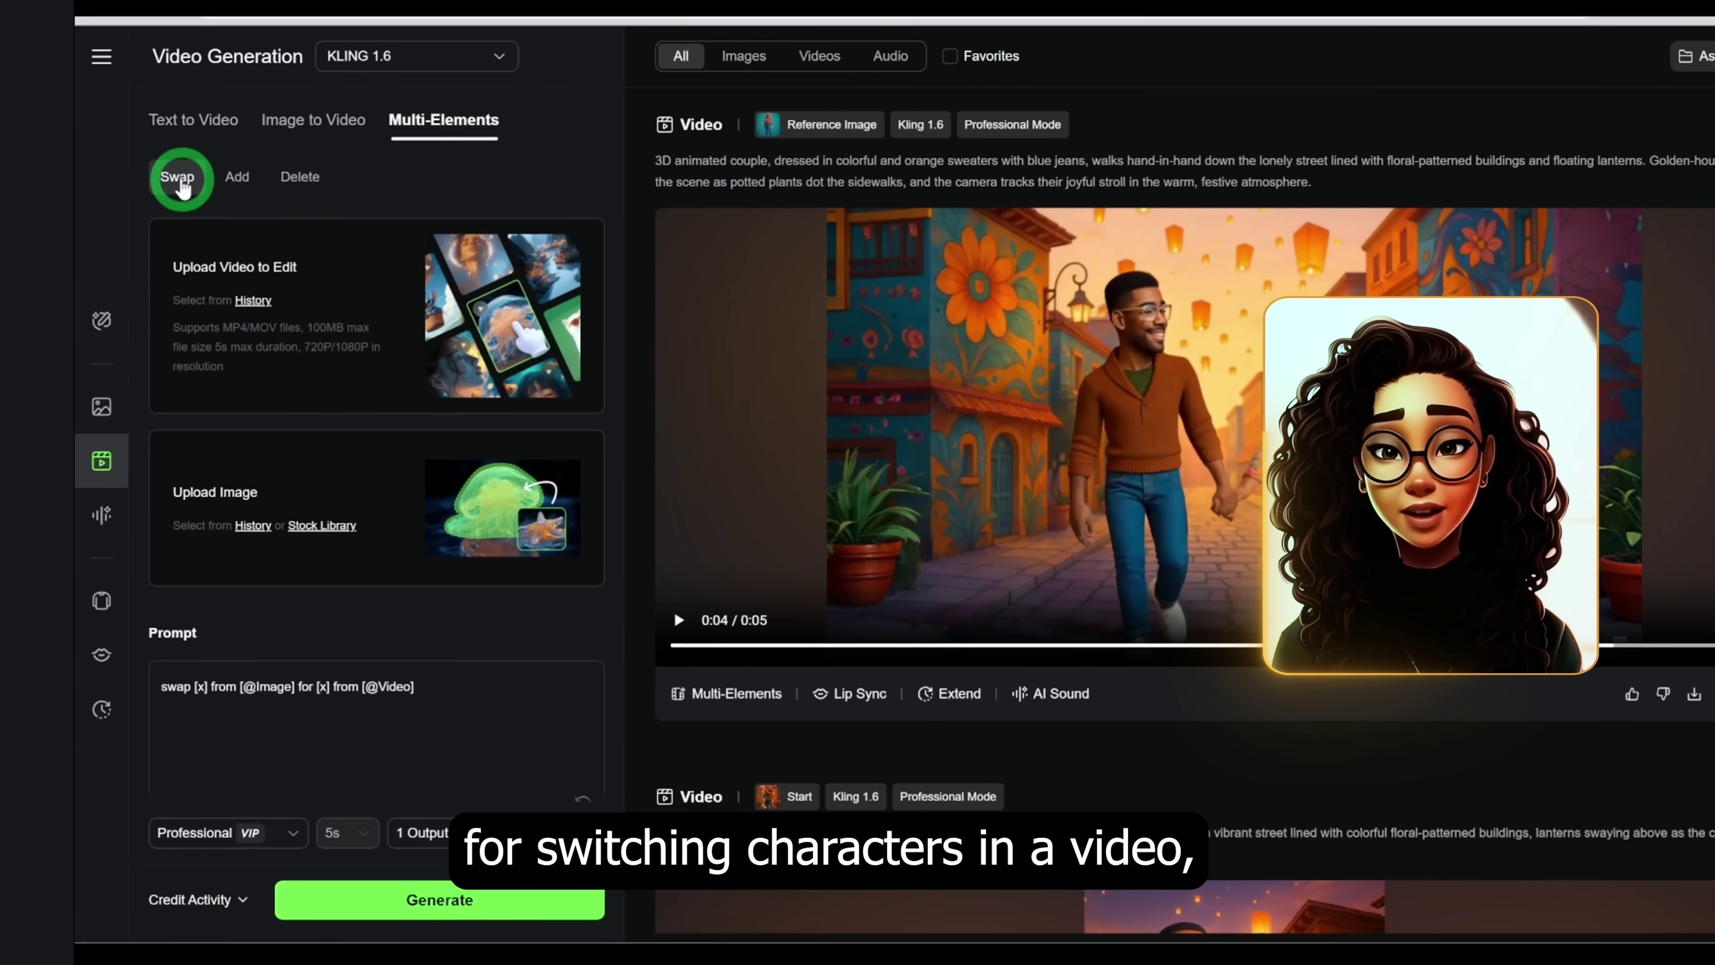
{"action": "left_click", "coordinate": [241, 166]}
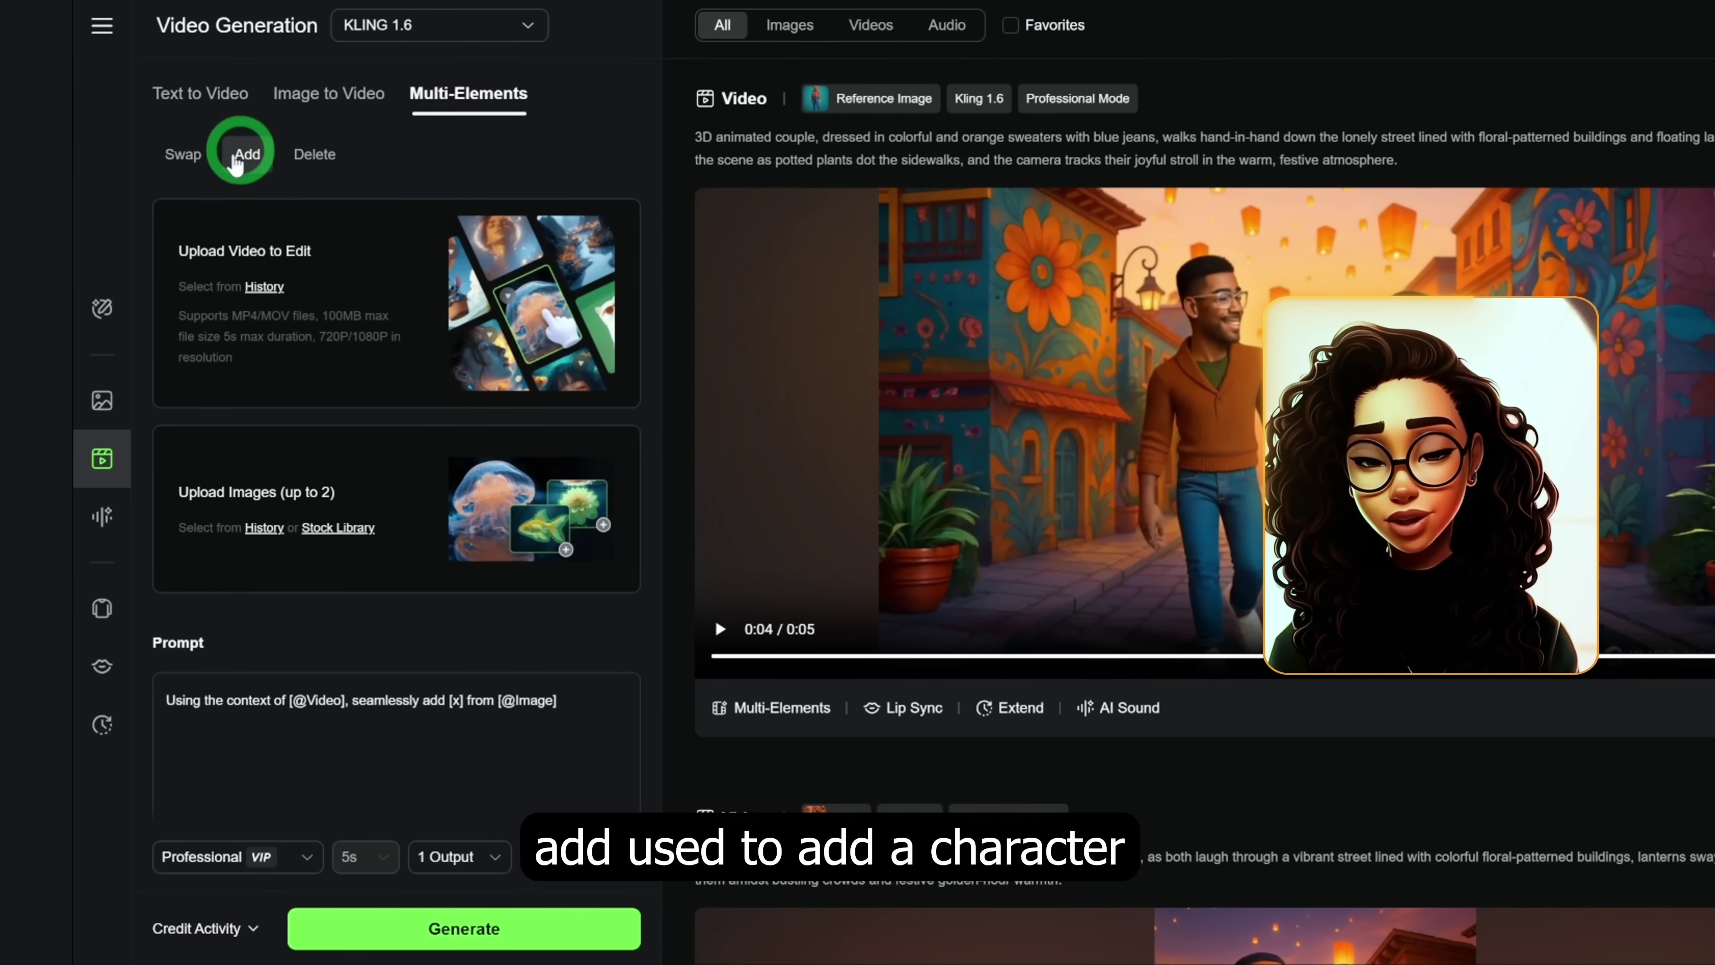
{"action": "left_click", "coordinate": [332, 155]}
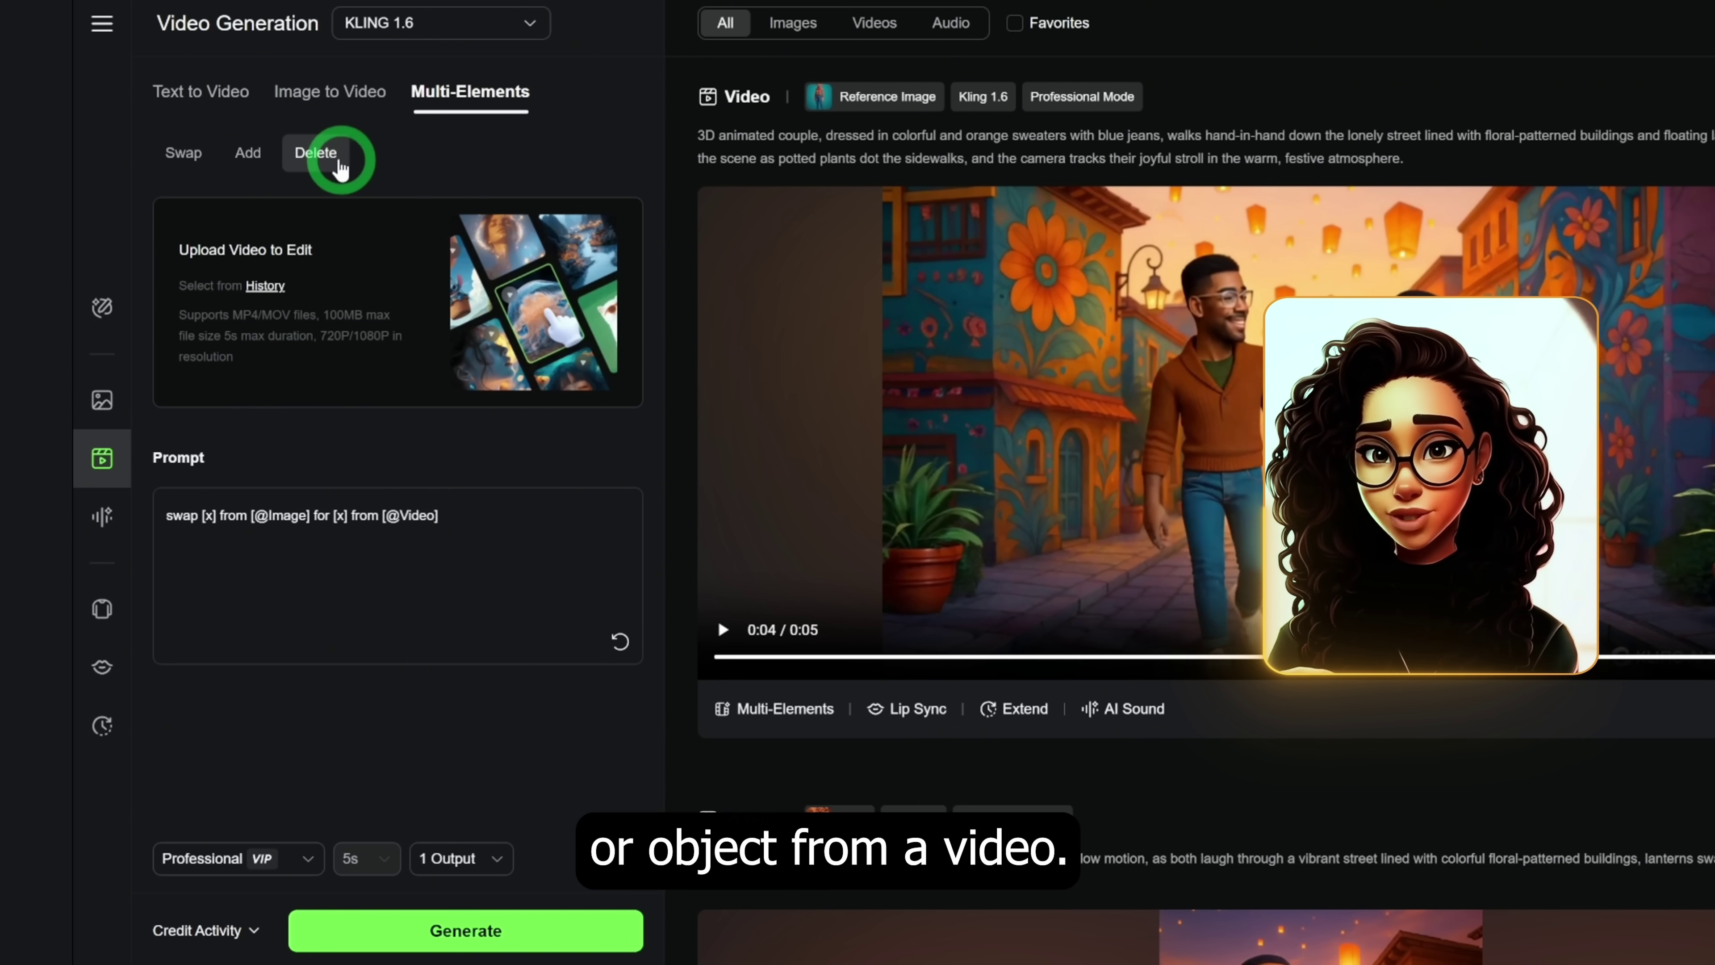
{"action": "left_click", "coordinate": [182, 157]}
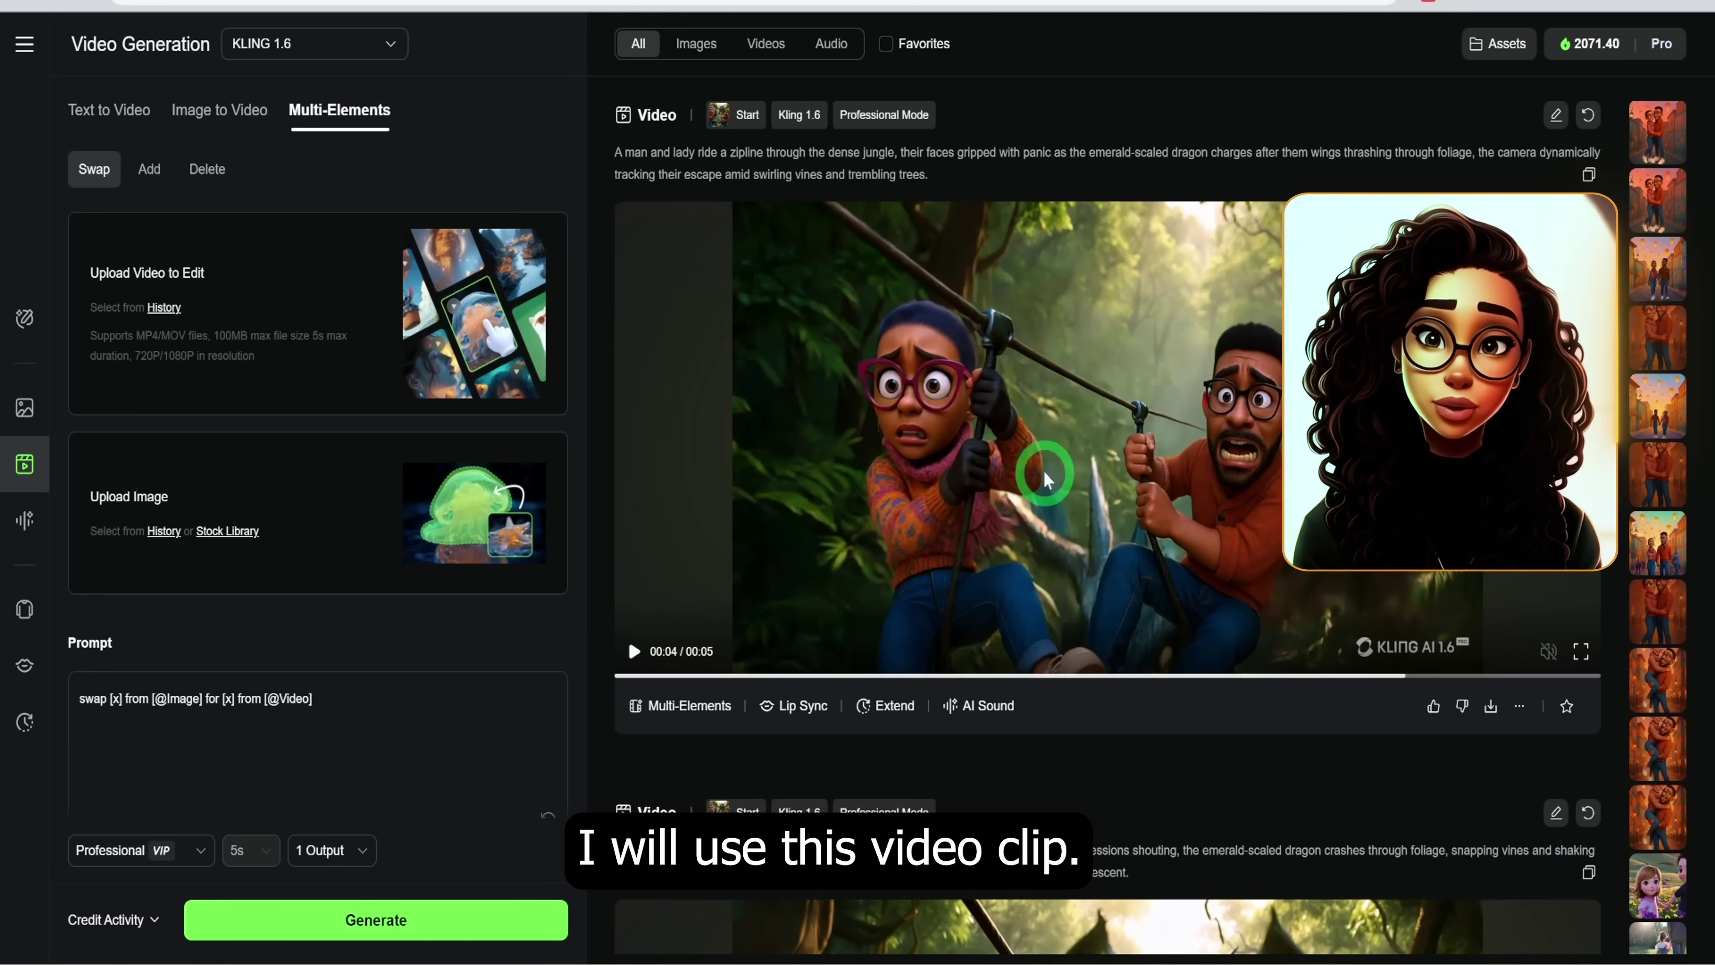
Step: Send the zipline clip to Multi-Elements, mask the lady including hair and leg, preview, and confirm
{"action": "left_click", "coordinate": [676, 707]}
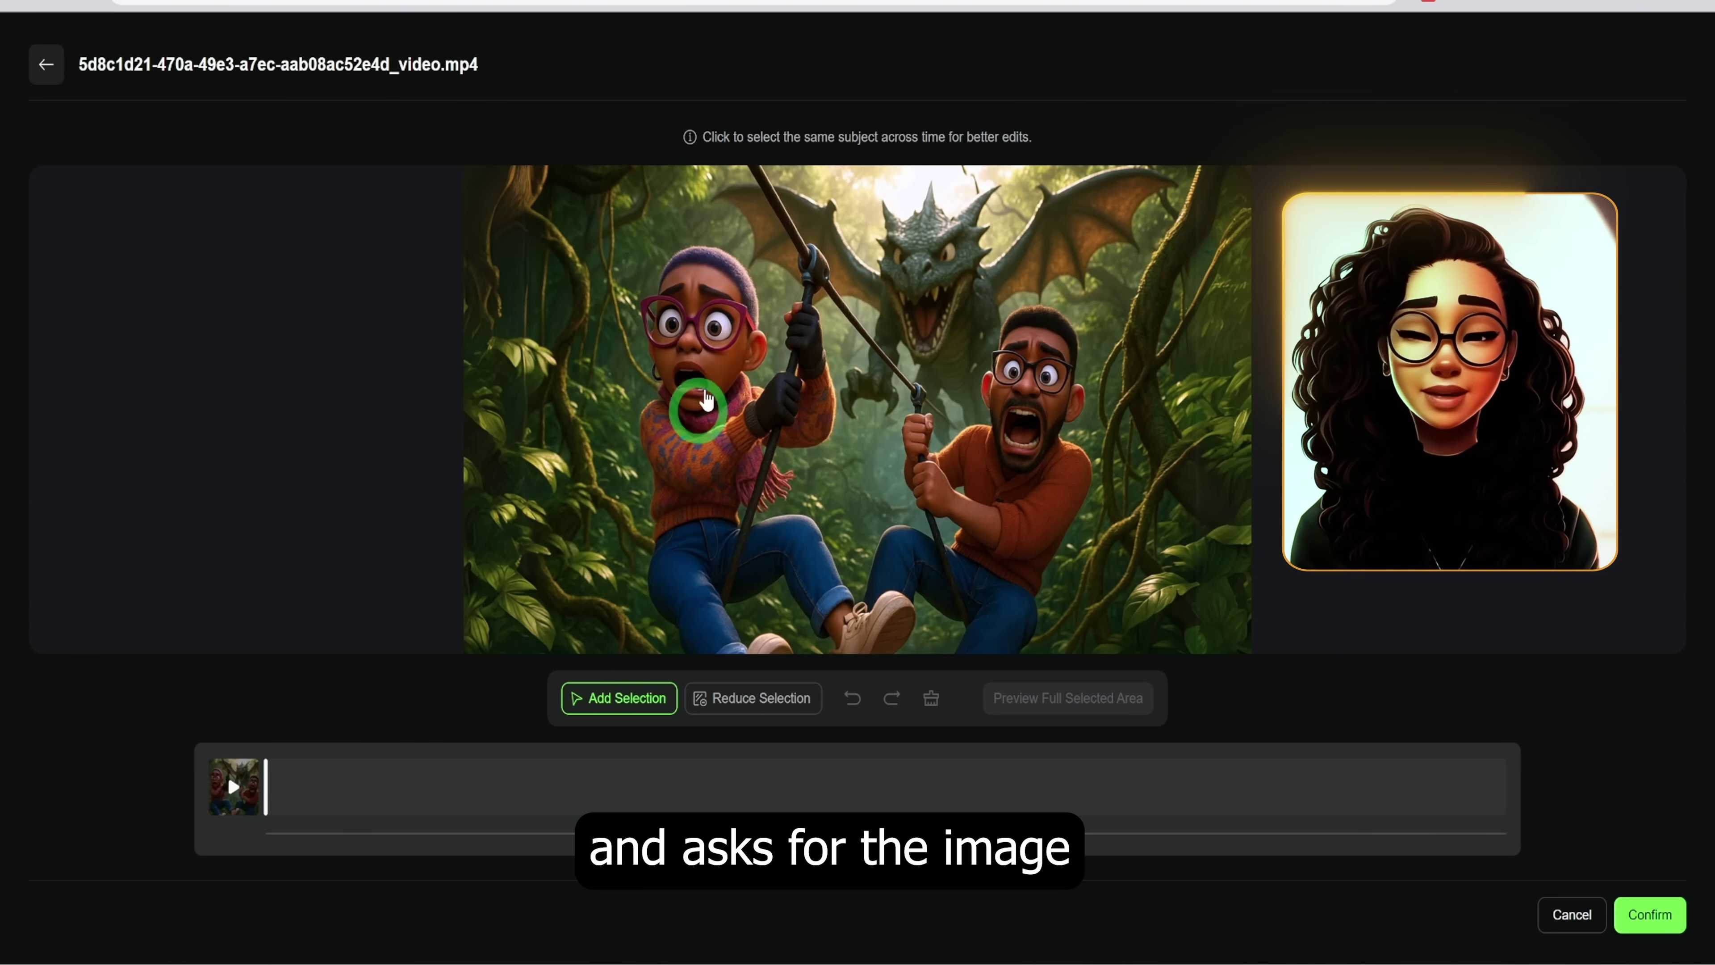
{"action": "left_click", "coordinate": [725, 377]}
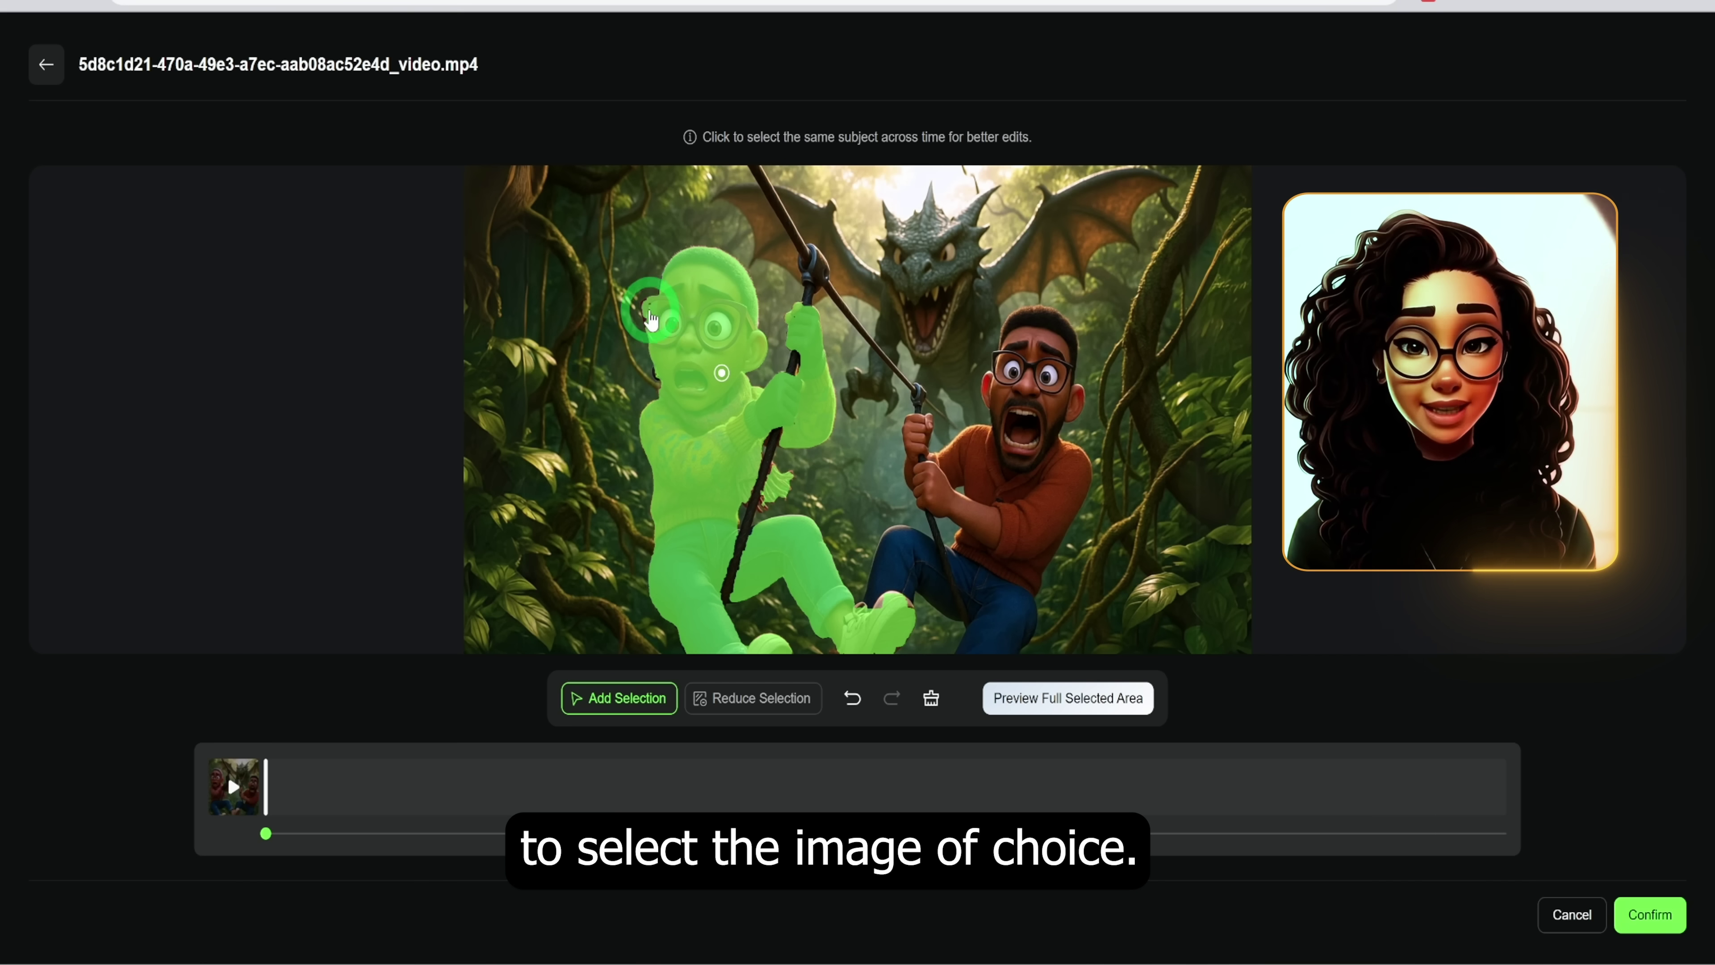
{"action": "left_click", "coordinate": [644, 298]}
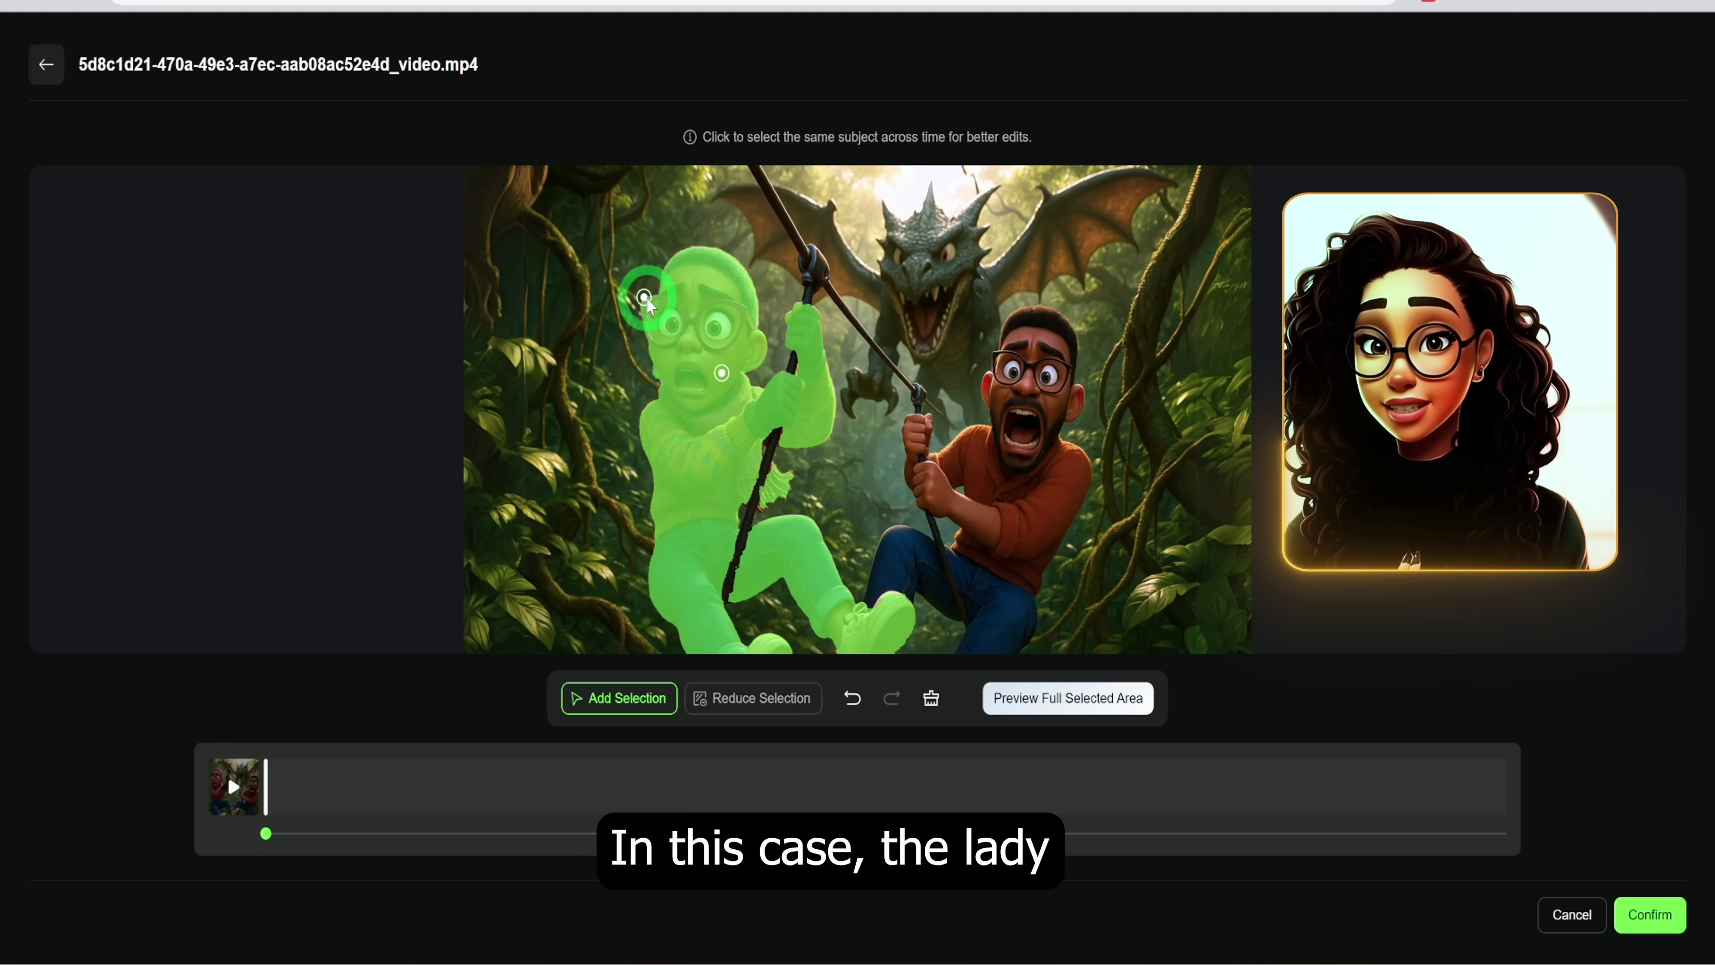
{"action": "left_click", "coordinate": [766, 505]}
{"action": "left_click", "coordinate": [1071, 698]}
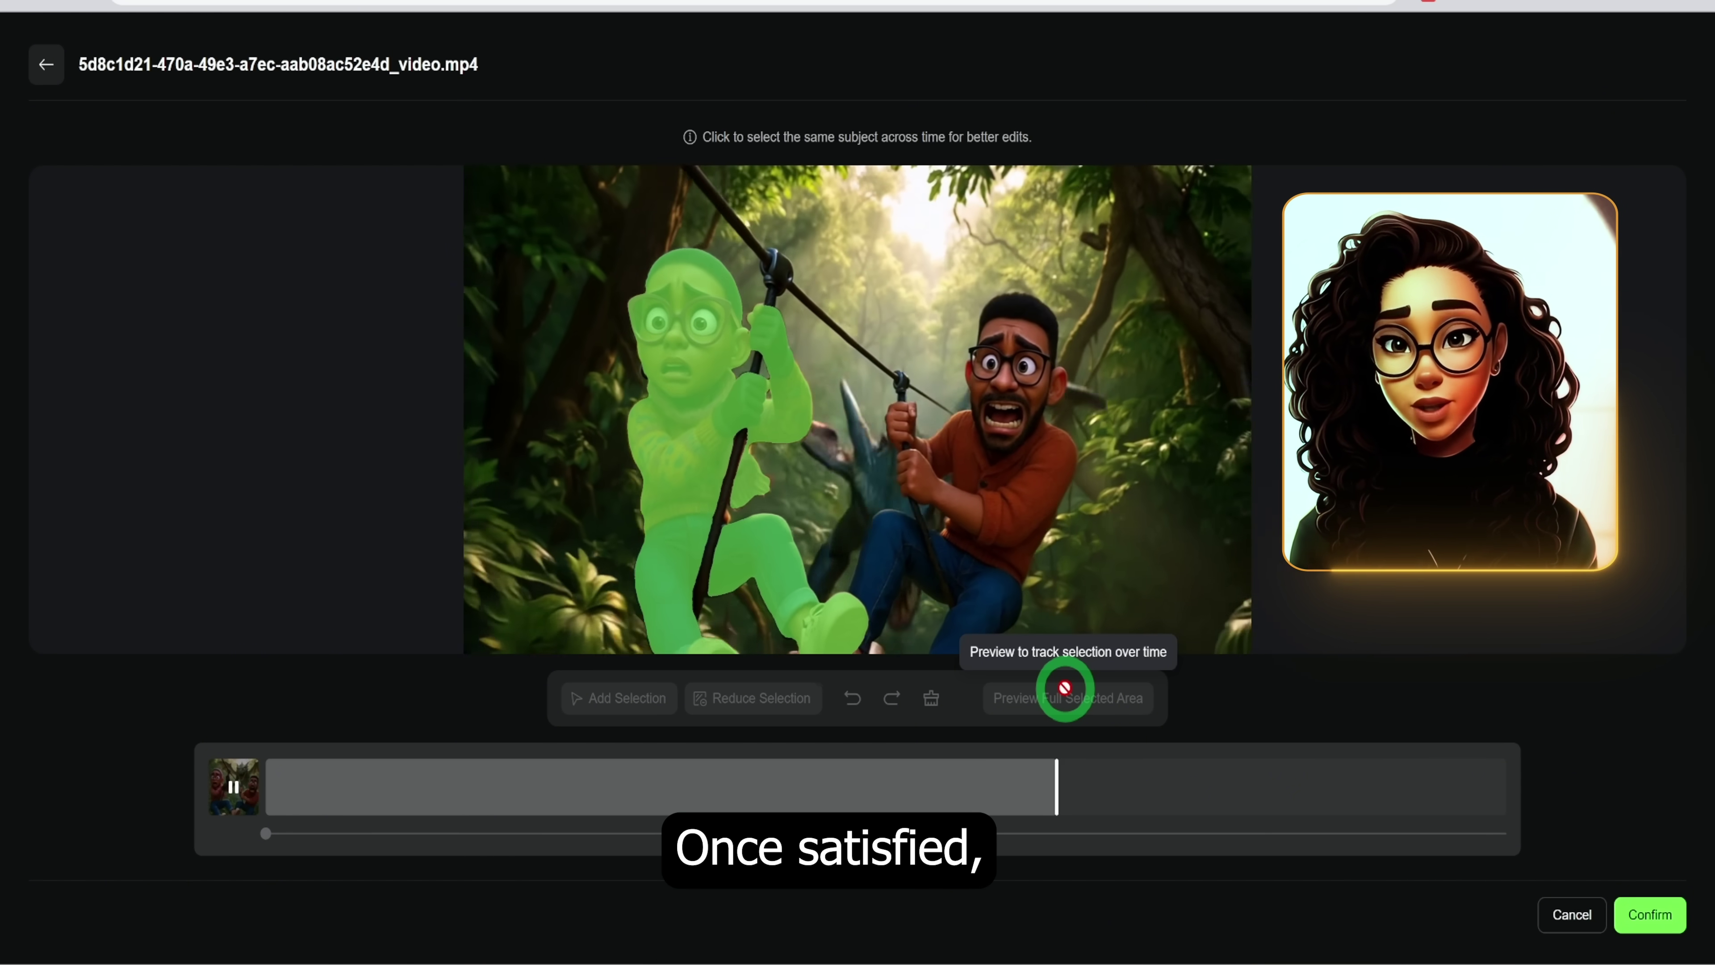
{"action": "left_click", "coordinate": [1648, 915]}
Step: Upload the plaid-shirted girl image and narrow its crop around her as the reference
{"action": "left_click", "coordinate": [181, 503]}
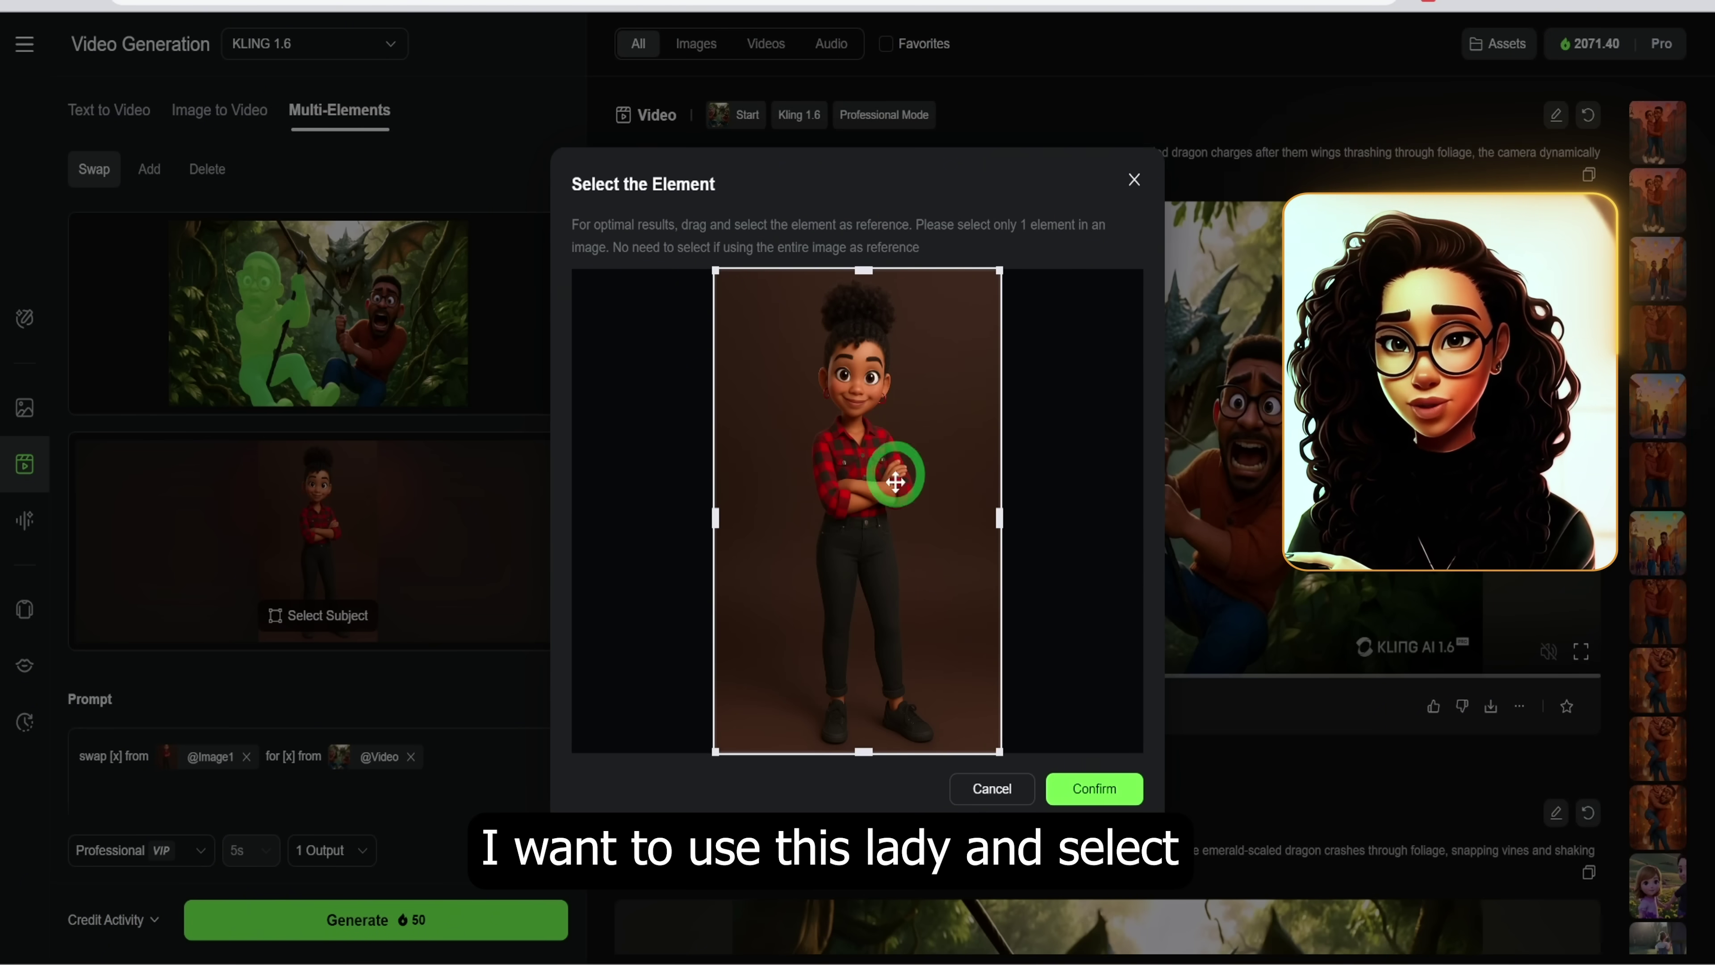
{"action": "left_click_drag", "start_coordinate": [720, 521], "coordinate": [804, 519]}
{"action": "left_click_drag", "start_coordinate": [1000, 519], "coordinate": [937, 519]}
{"action": "left_click", "coordinate": [1095, 790]}
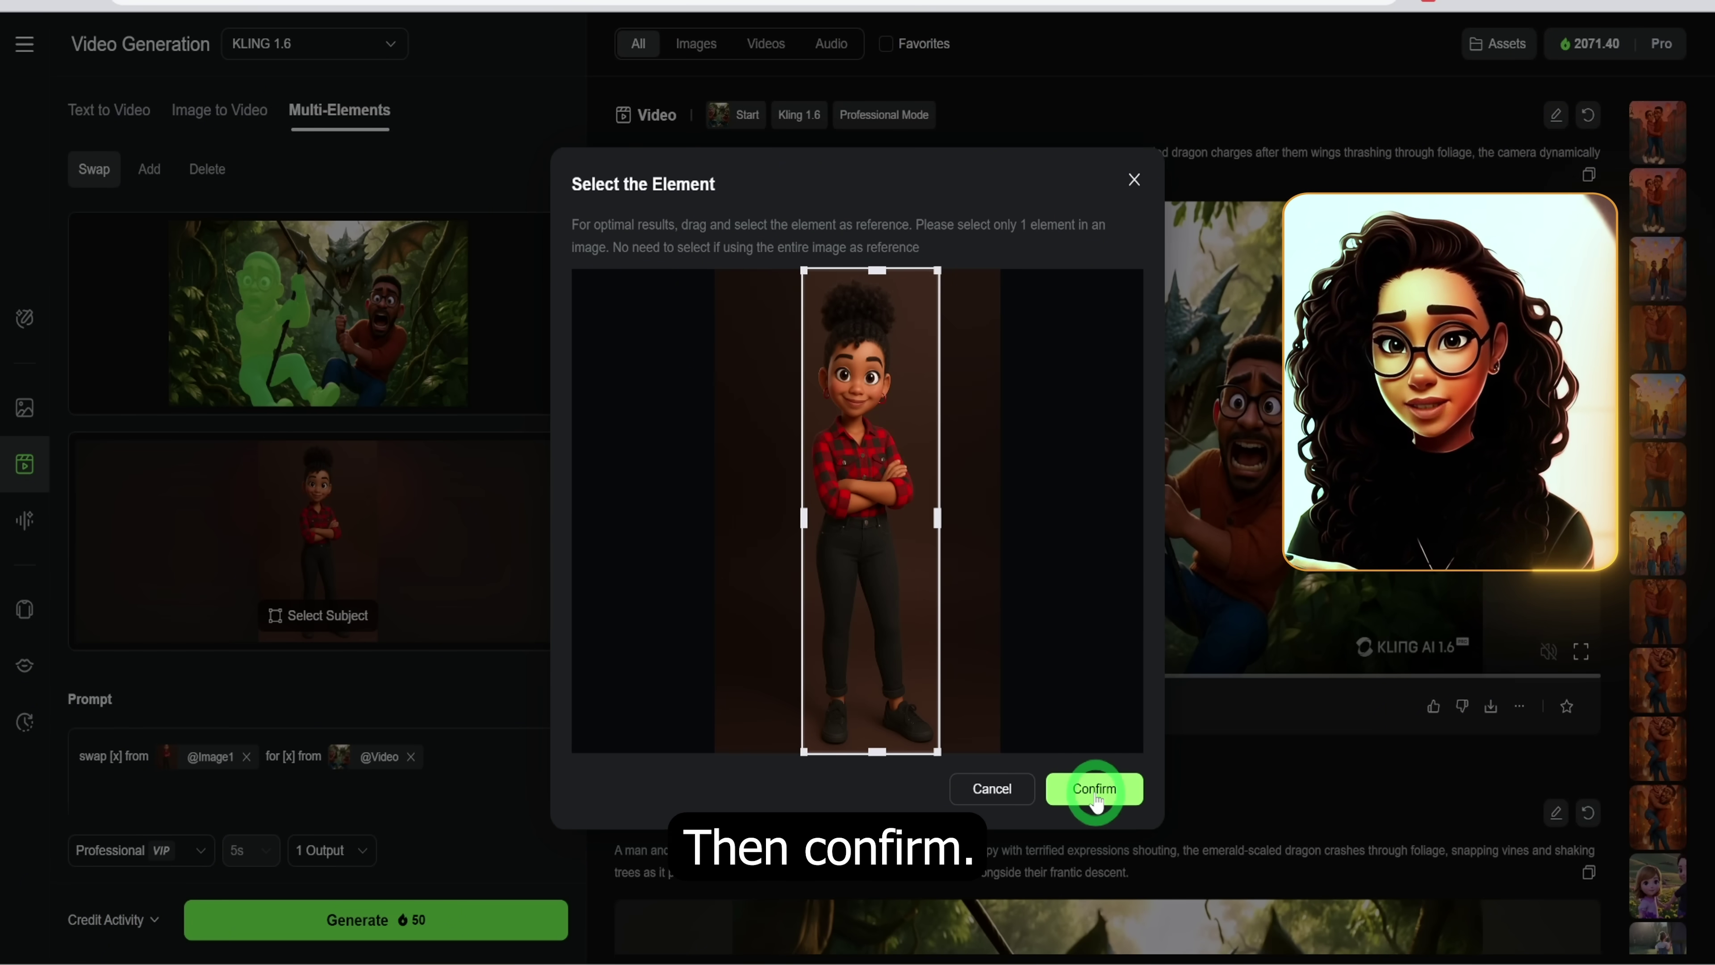
Step: Replace both [x] placeholders in the swap prompt with 'Lady' and generate the video
{"action": "double_click", "coordinate": [120, 756]}
{"action": "scroll", "coordinate": [115, 675], "scroll_direction": "down", "scroll_amount": 2}
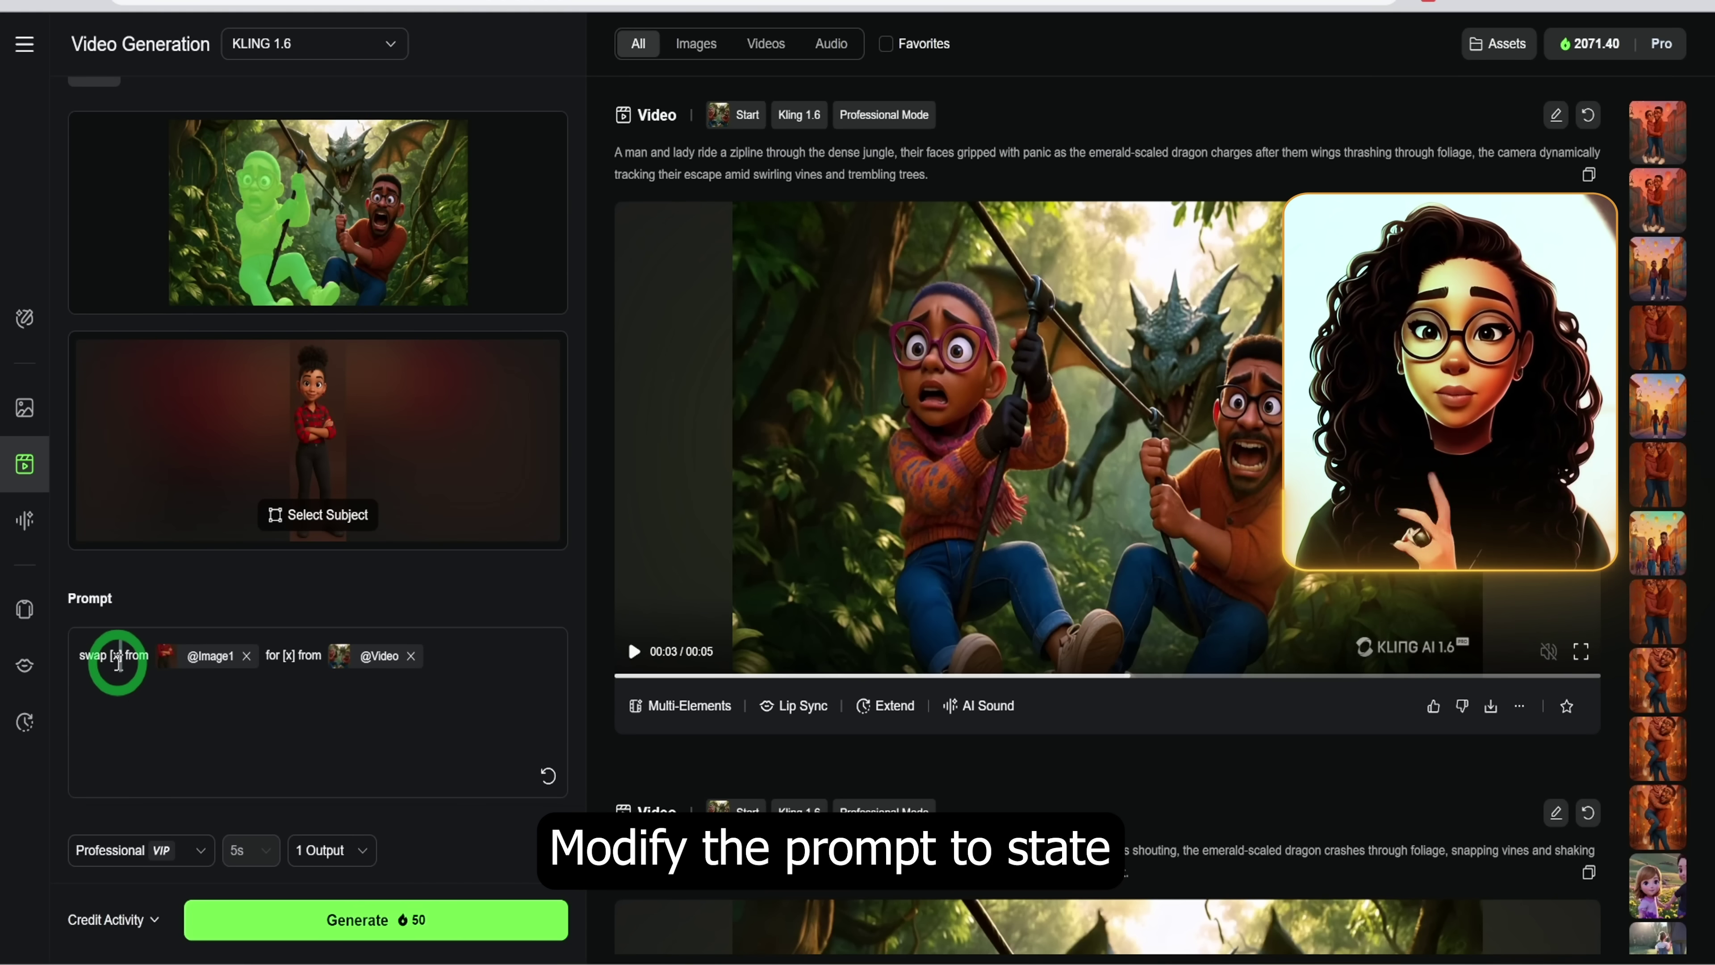
{"action": "type", "text": "Lady]"}
{"action": "double_click", "coordinate": [306, 655]}
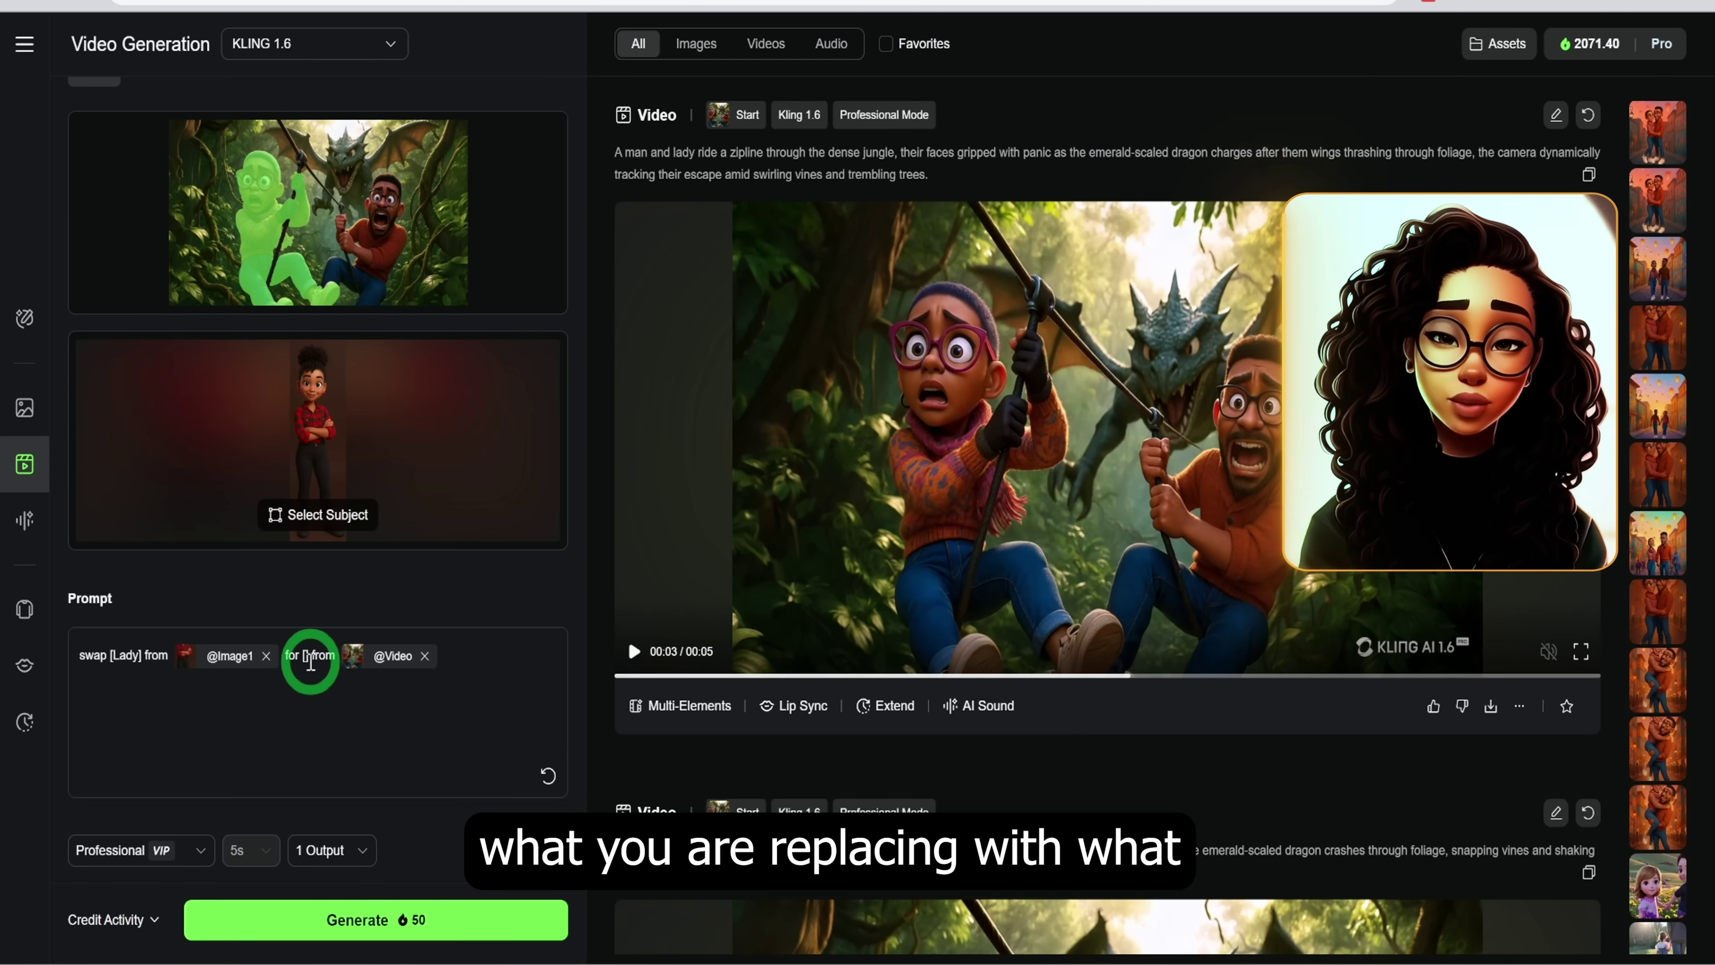
{"action": "type", "text": "Lady"}
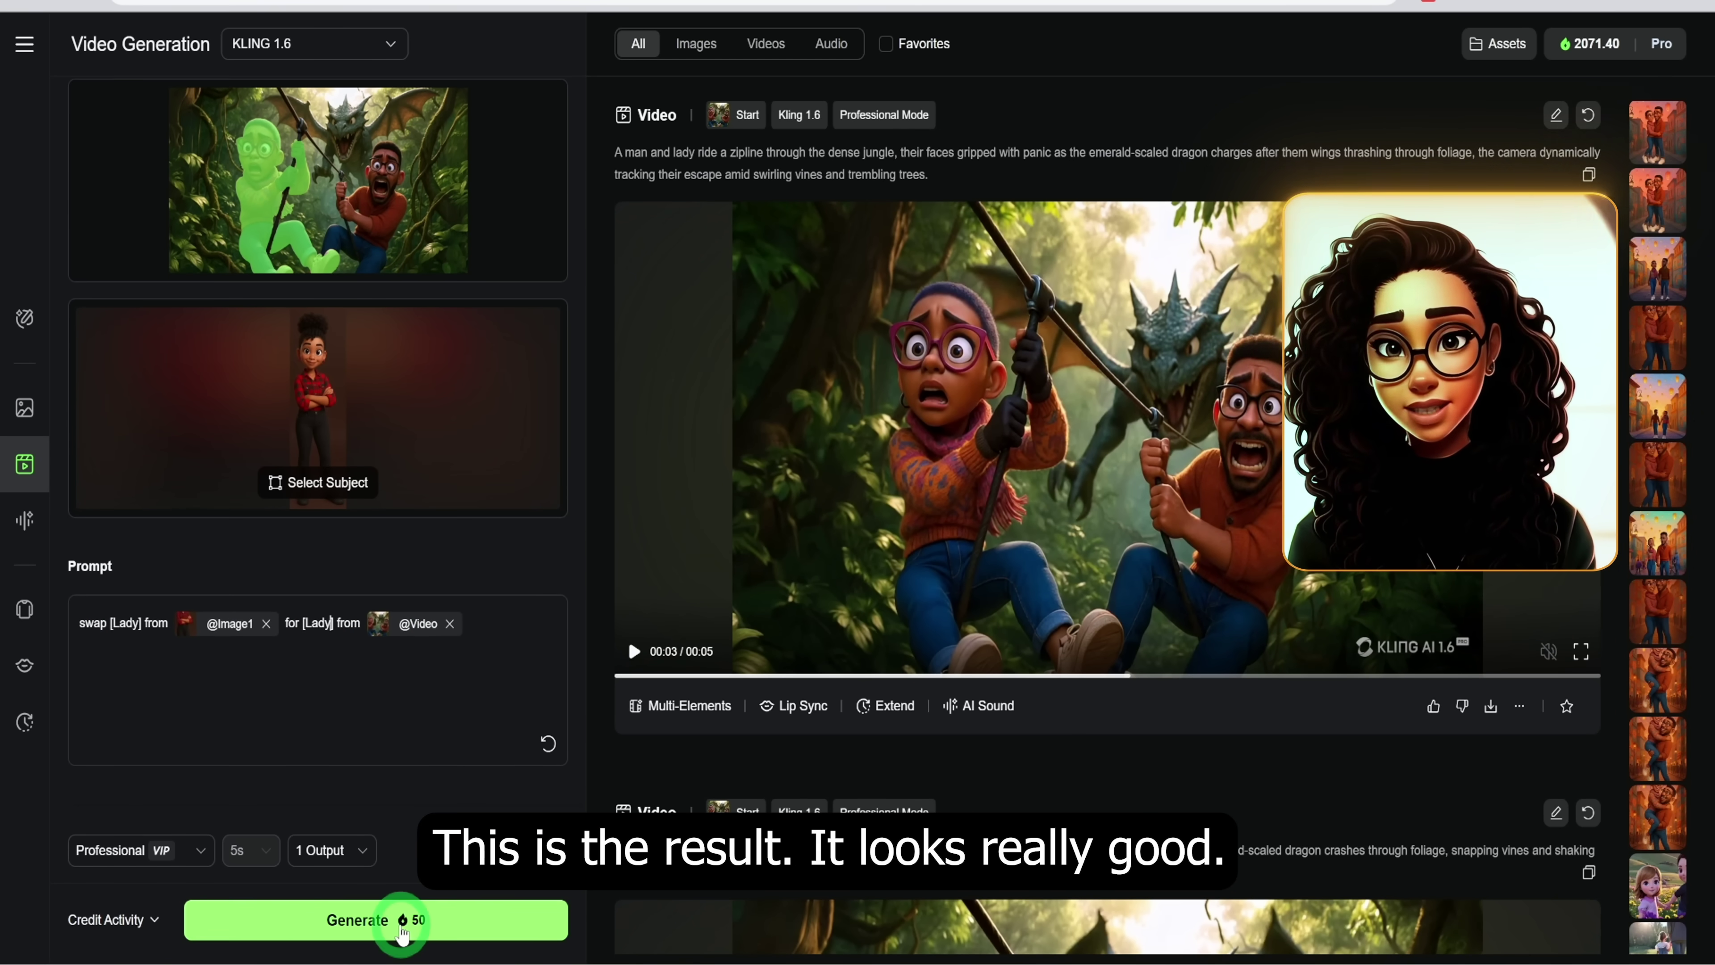
{"action": "left_click", "coordinate": [402, 920]}
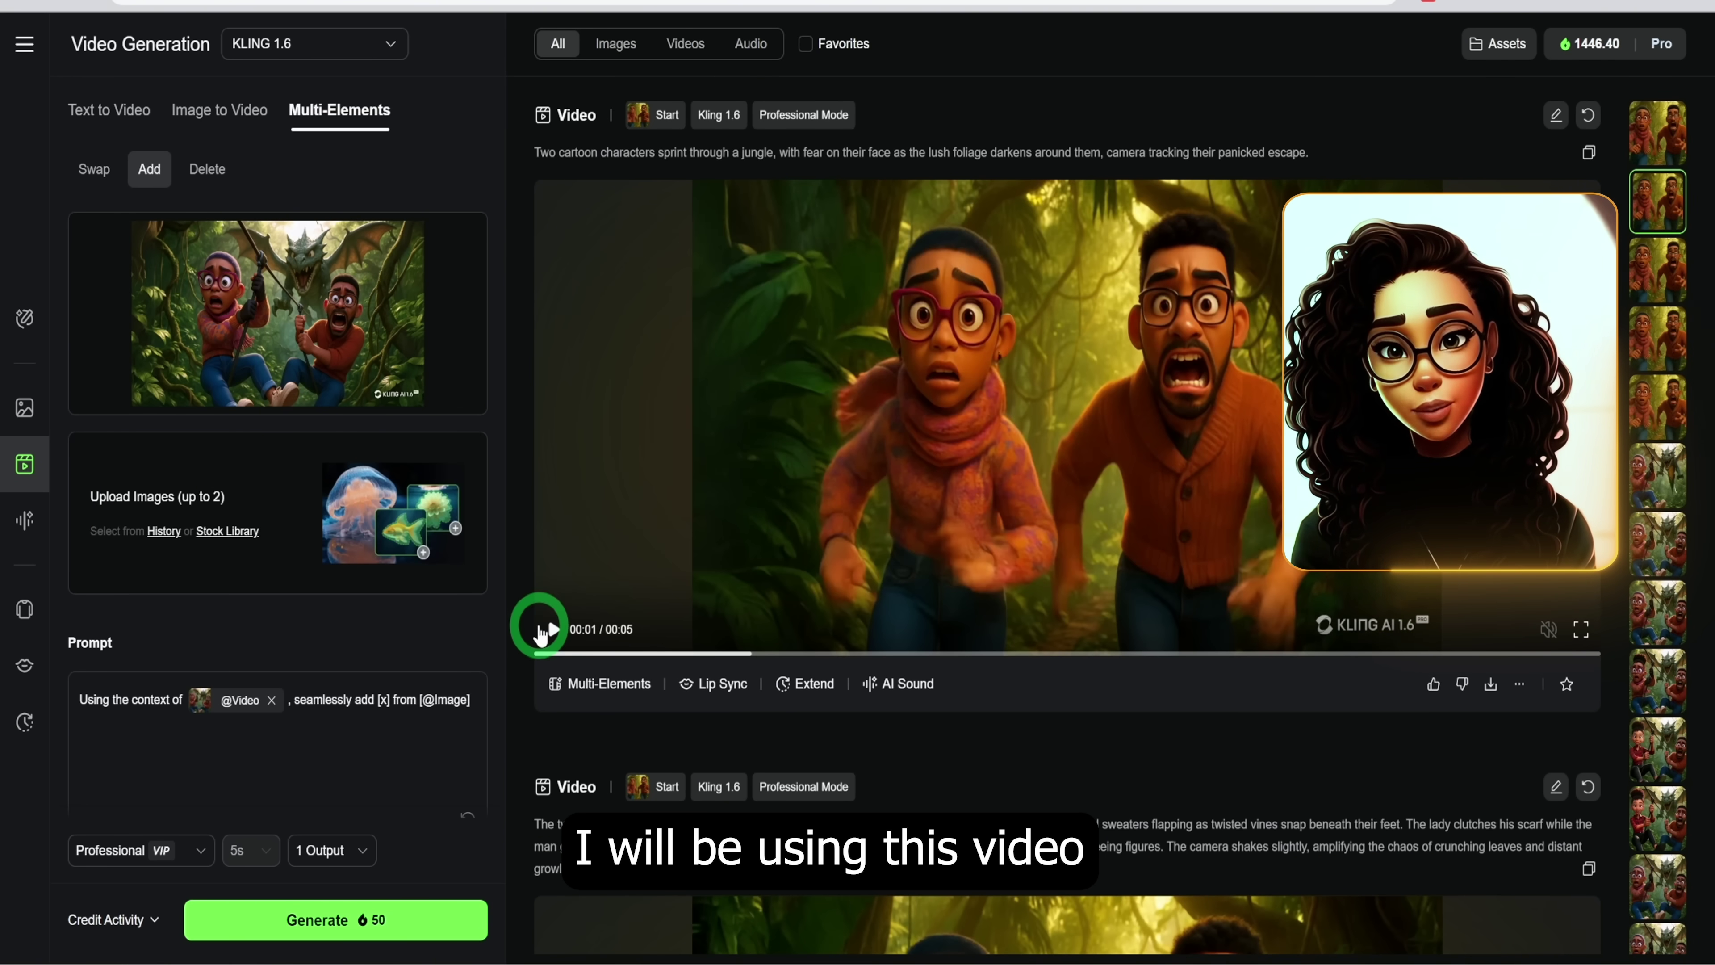
Step: Load the jungle sprint clip into Multi-Elements Add mode with the gorilla image as reference
{"action": "left_click", "coordinate": [549, 629]}
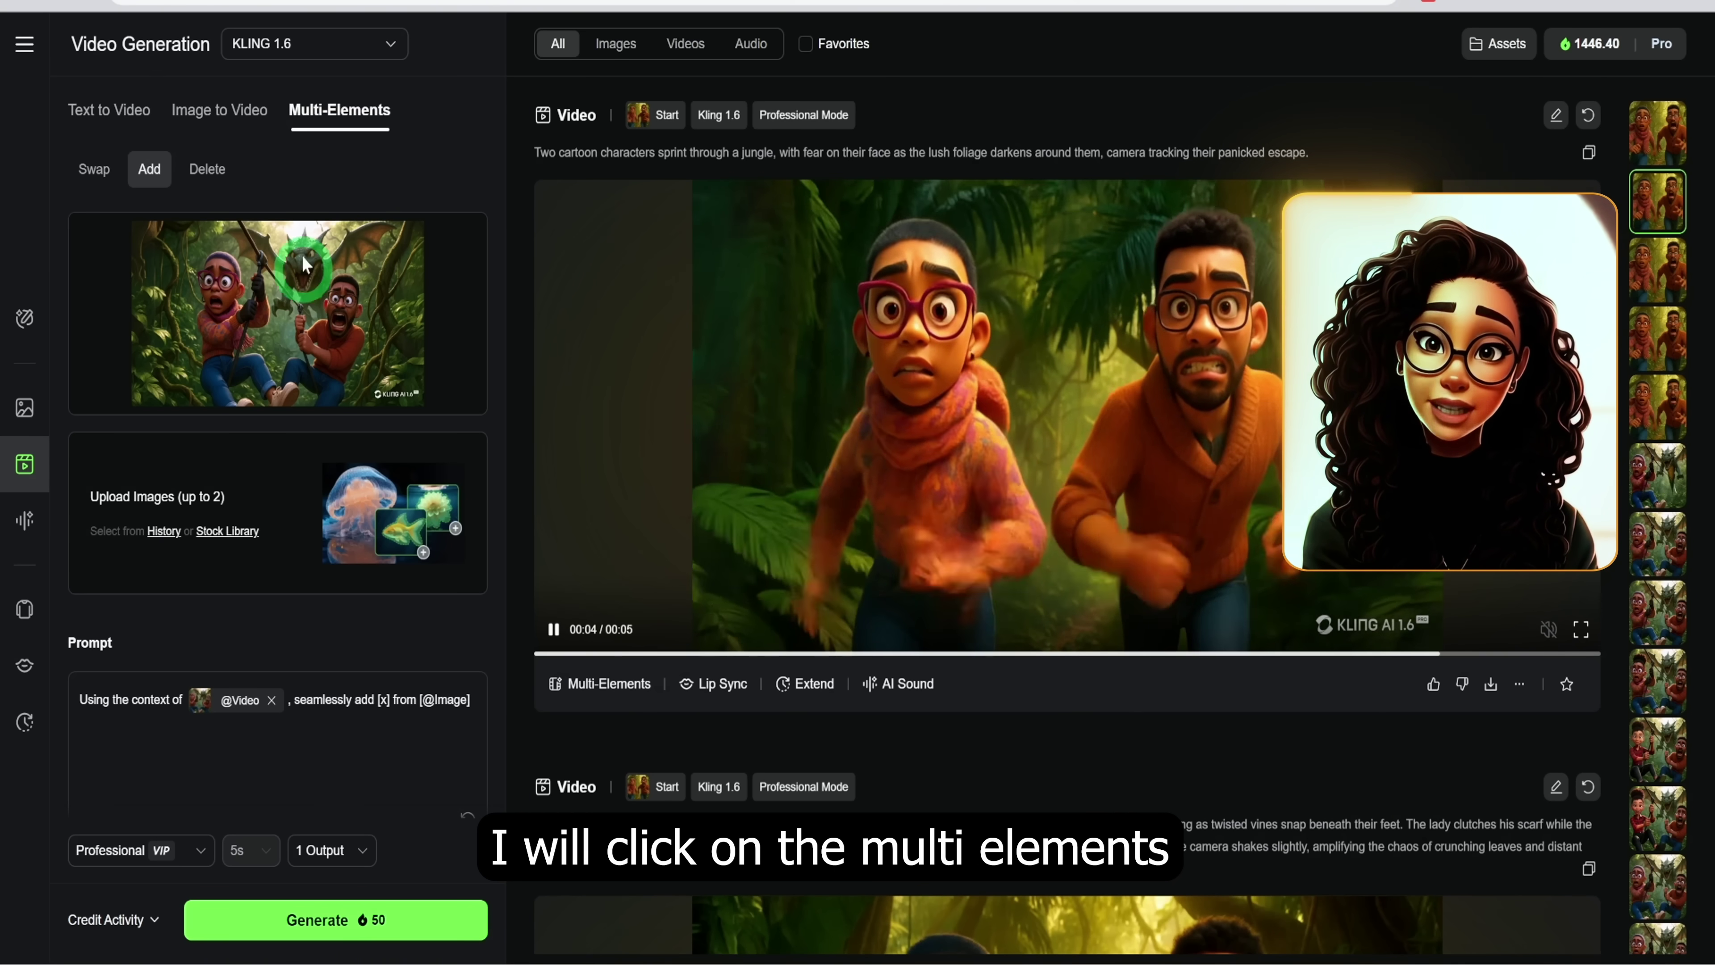
{"action": "left_click", "coordinate": [603, 684]}
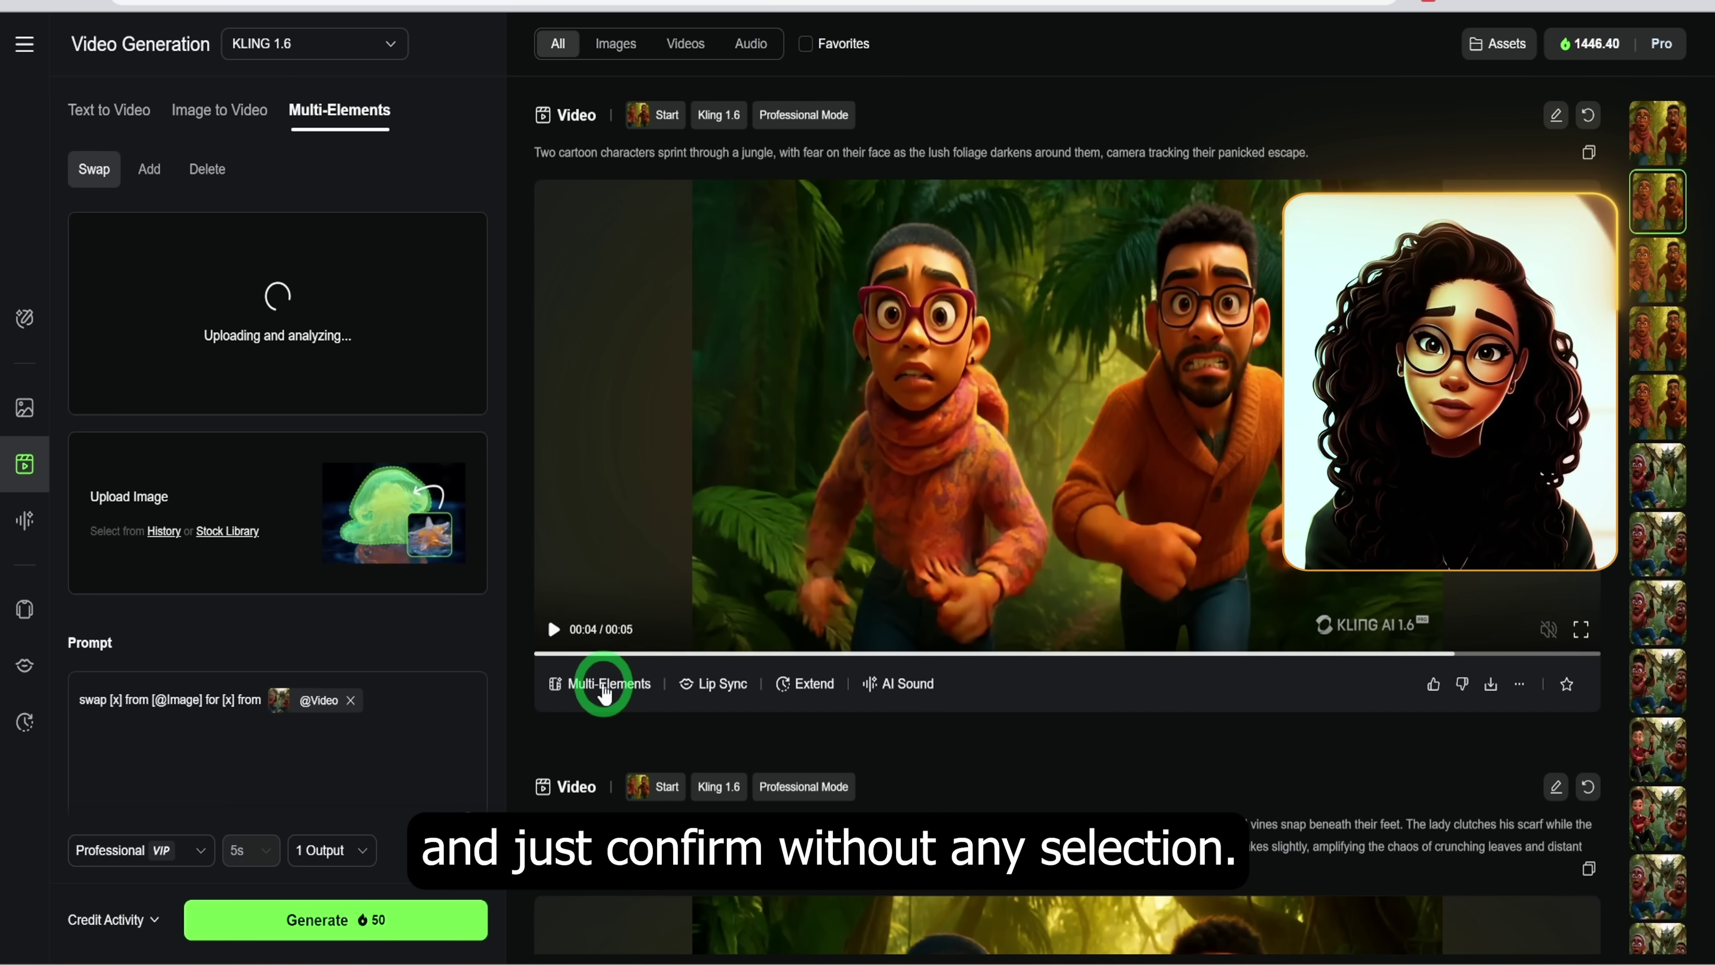
{"action": "left_click", "coordinate": [1652, 913]}
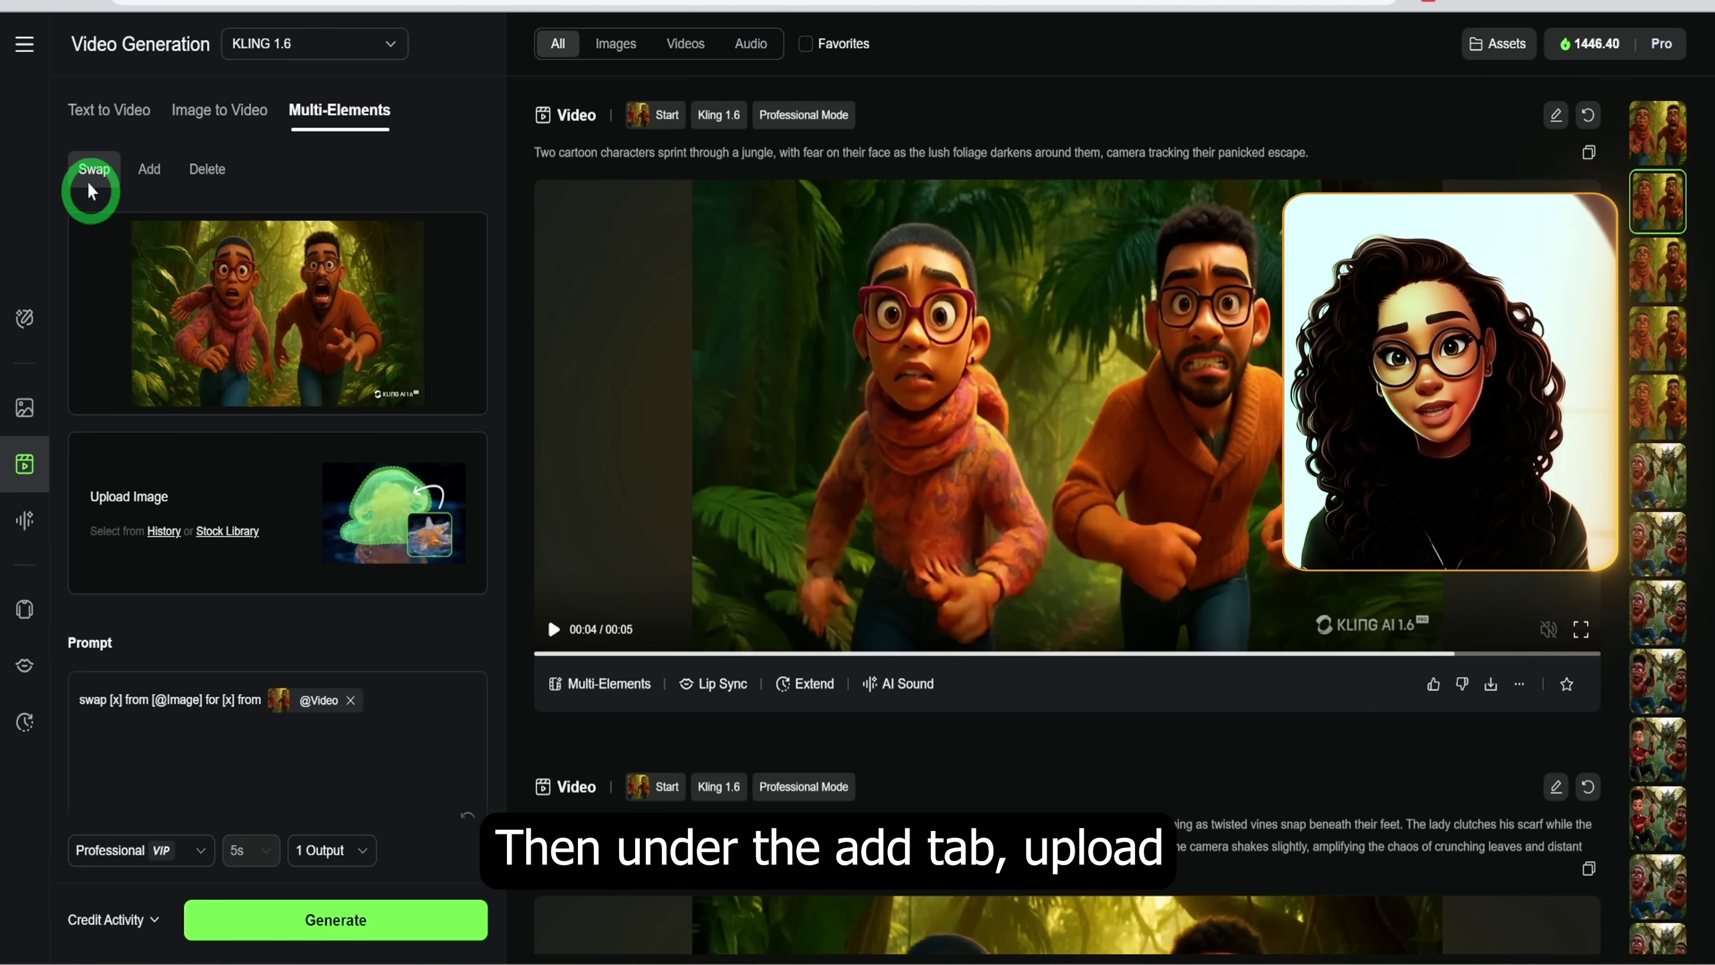
{"action": "left_click", "coordinate": [149, 170]}
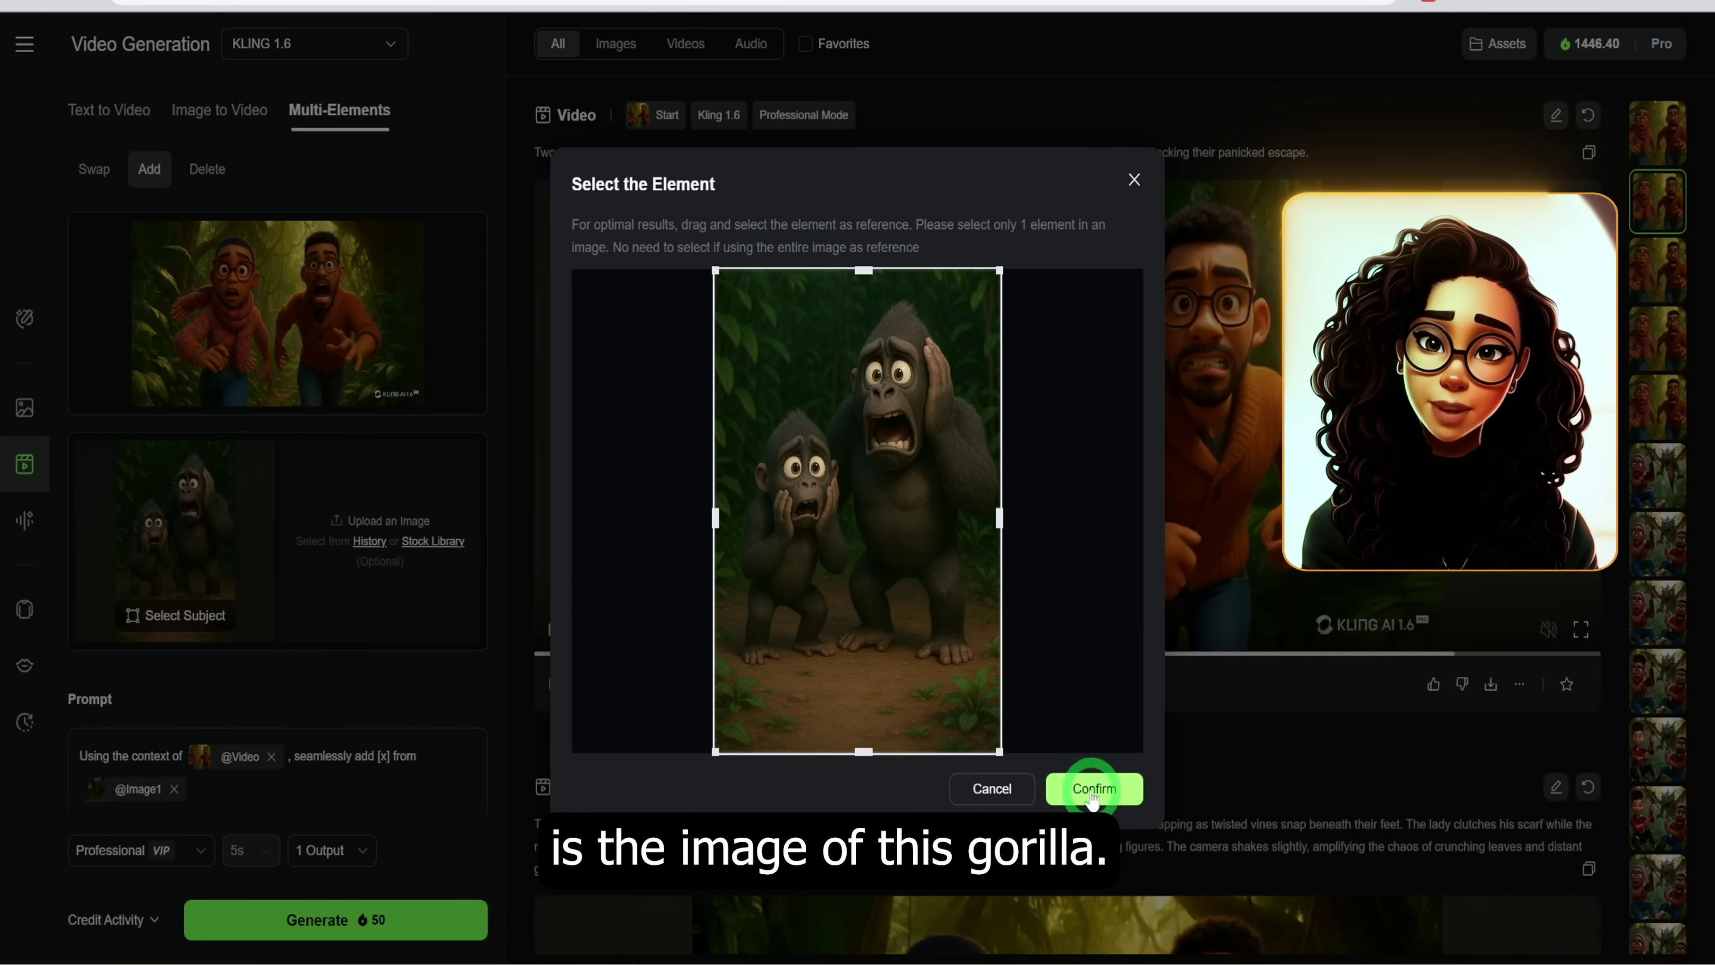
{"action": "left_click", "coordinate": [1092, 791]}
Step: Write the add prompt as 'The gorilla … chasing the man and woman' and generate
{"action": "scroll", "coordinate": [287, 575], "scroll_direction": "down", "scroll_amount": 2}
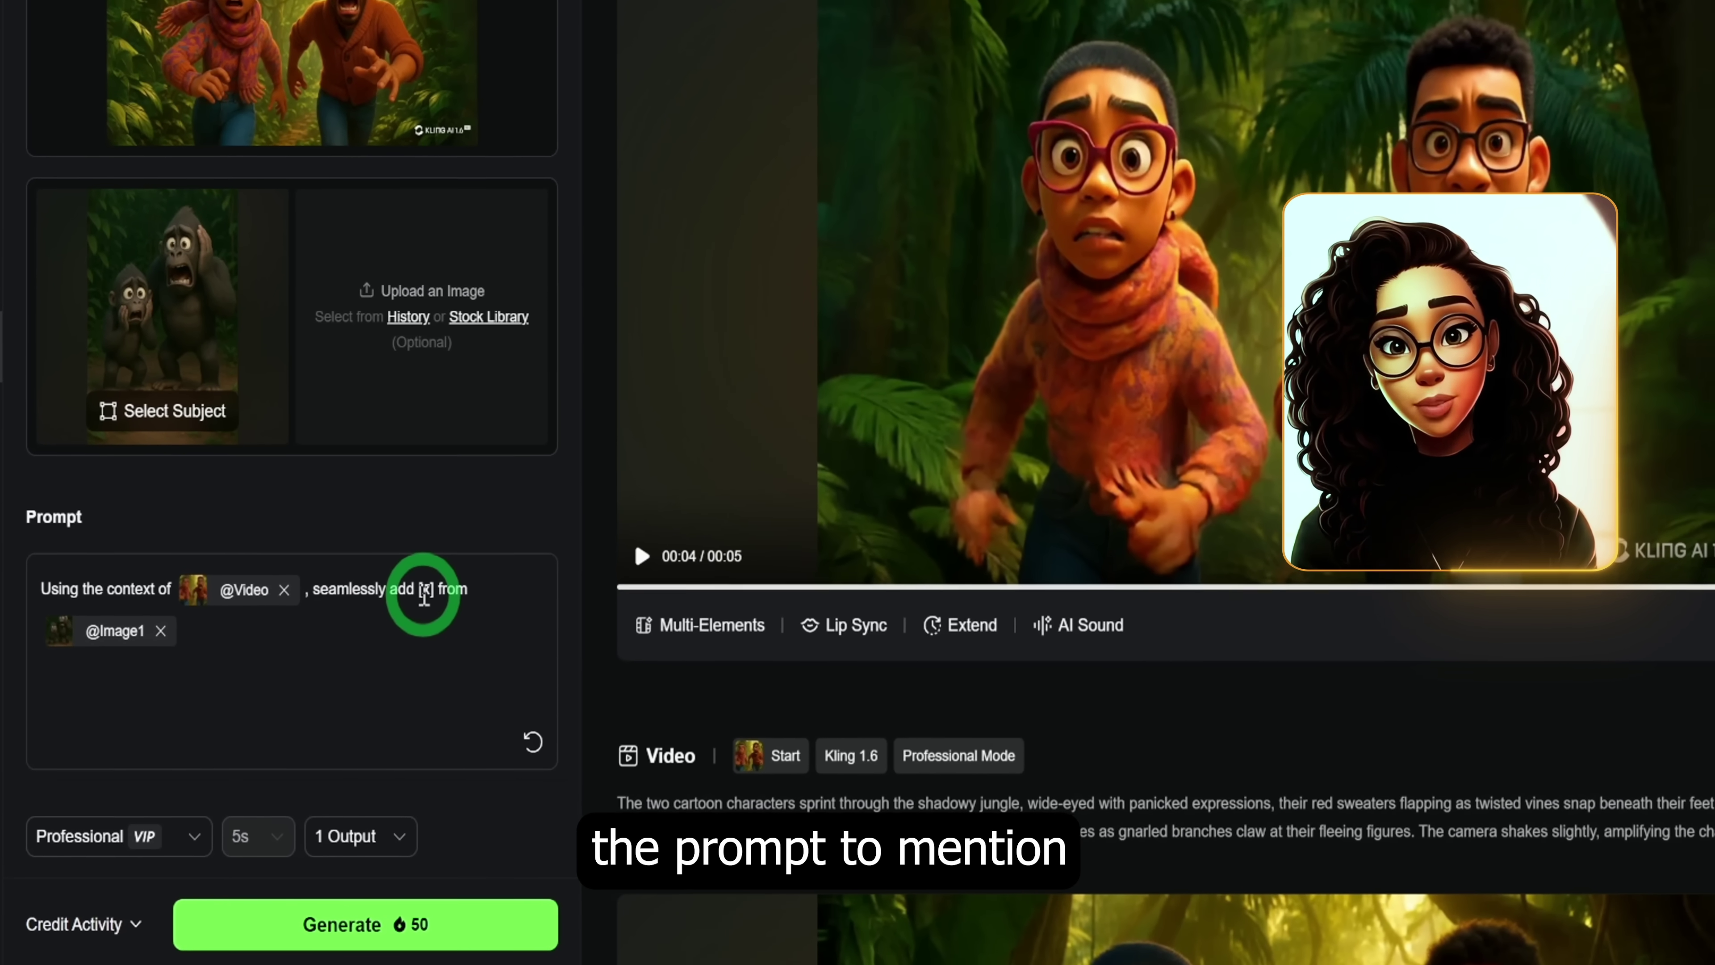
{"action": "double_click", "coordinate": [425, 589]}
{"action": "type", "text": "The gorilla"}
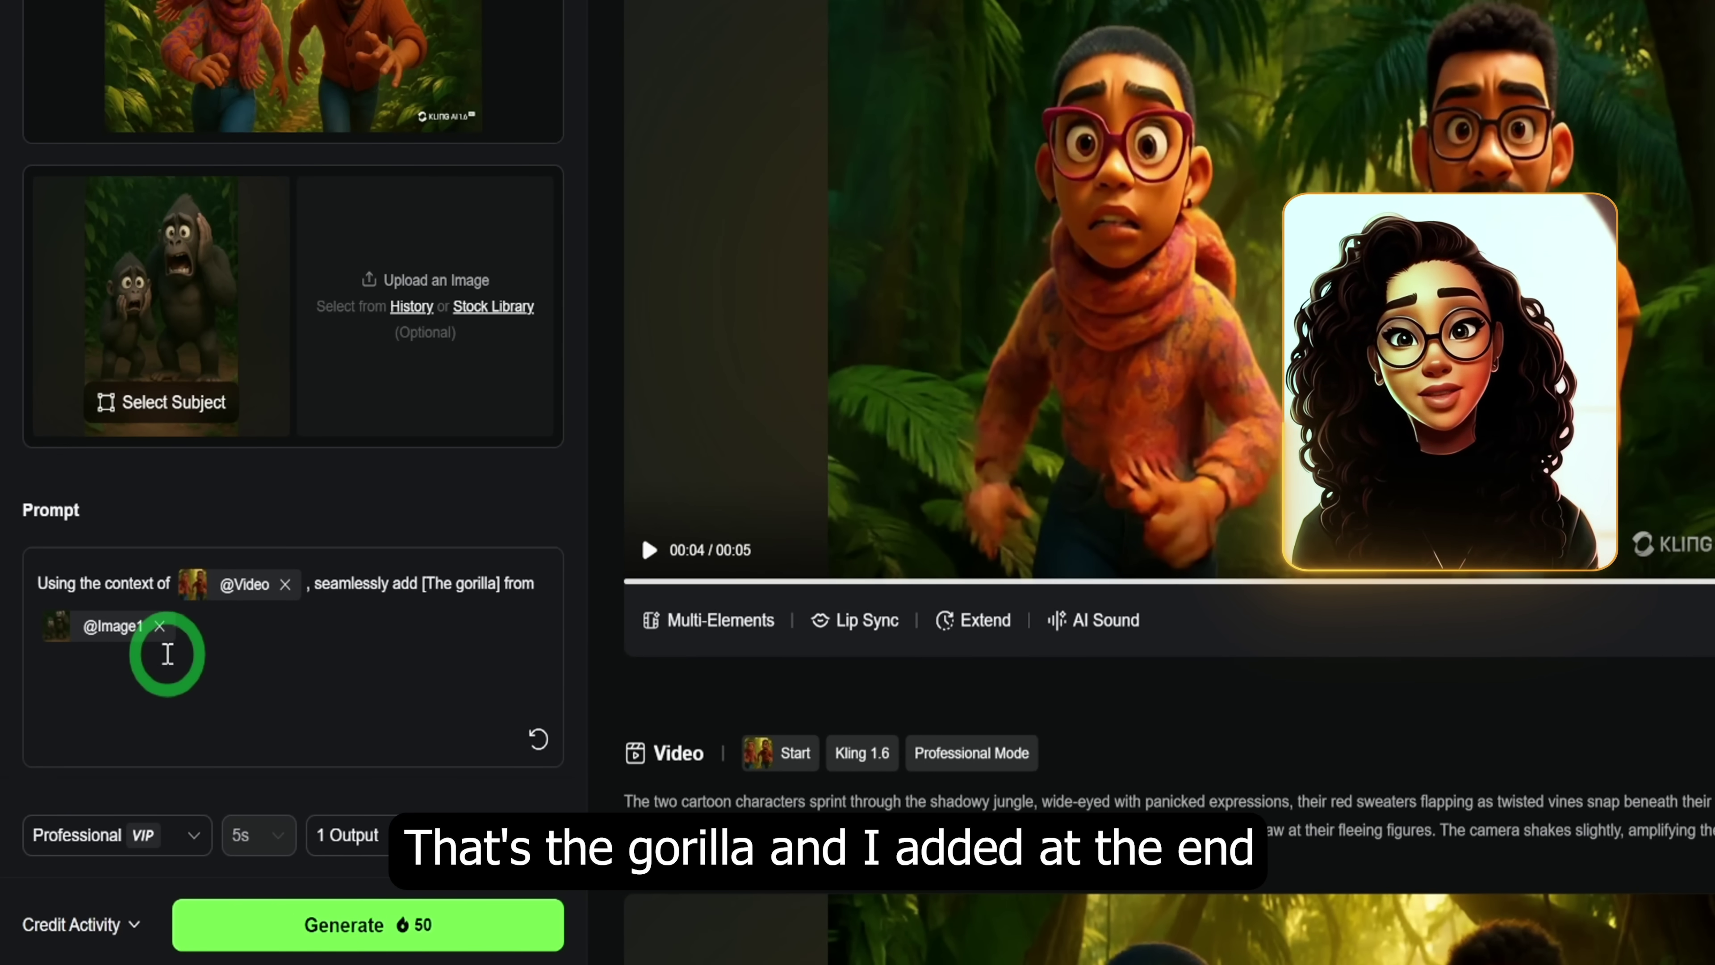
{"action": "left_click", "coordinate": [186, 639]}
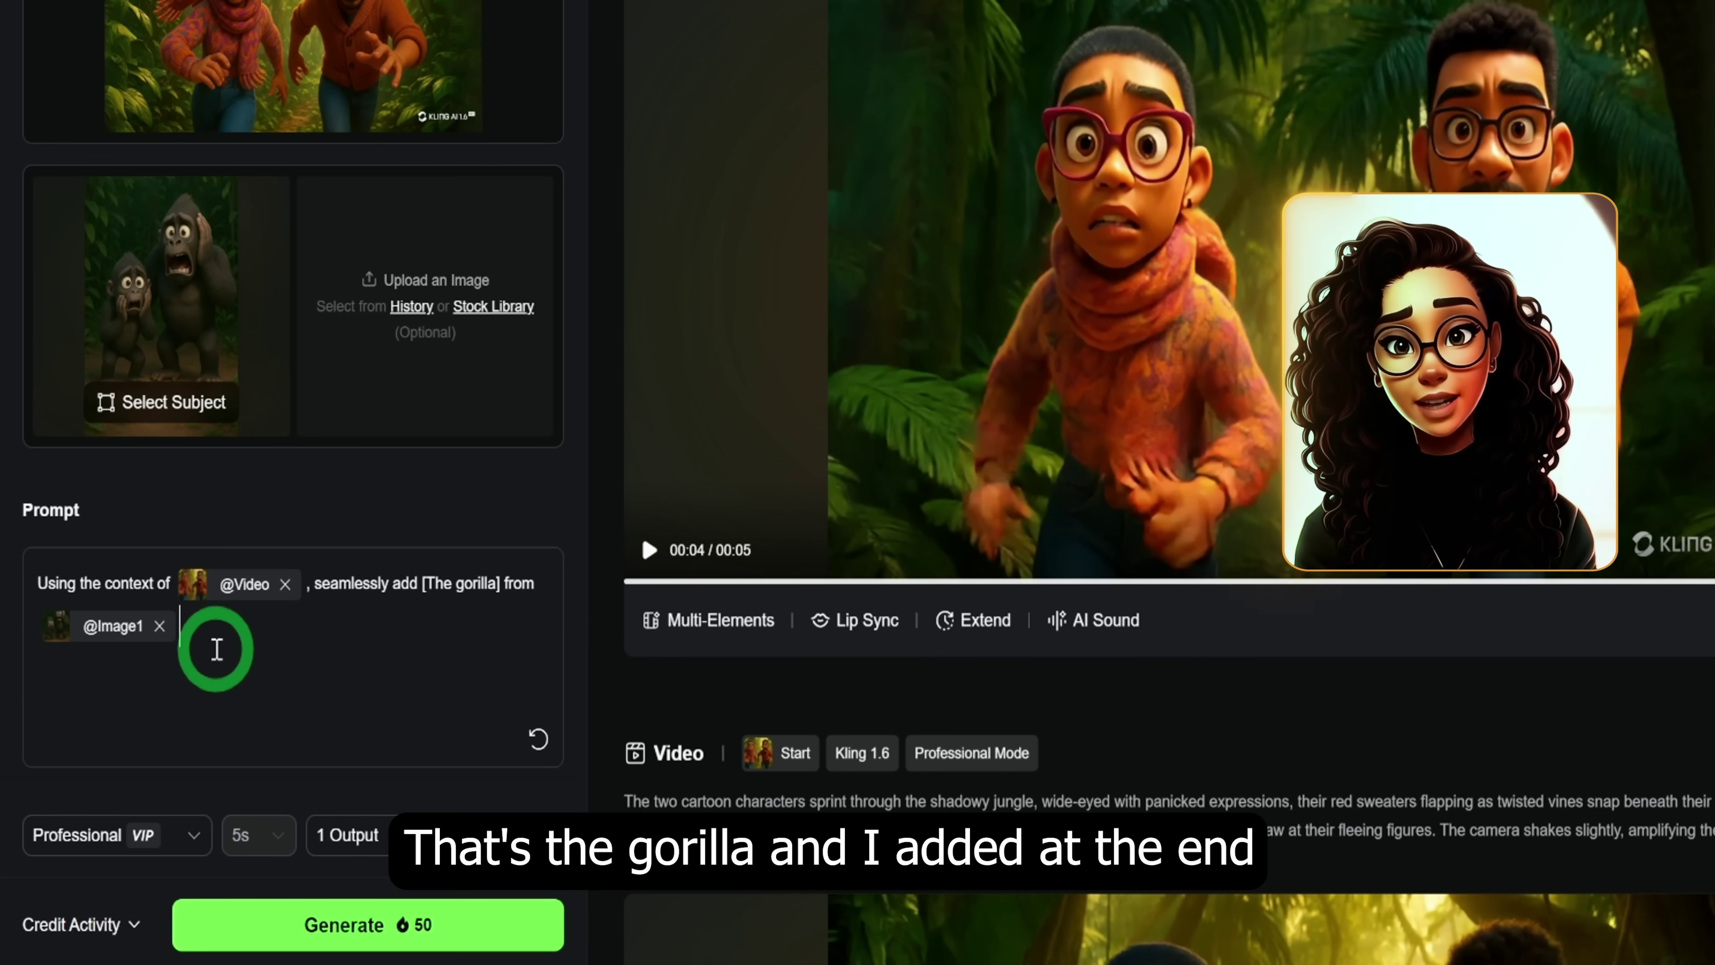
{"action": "type", "text": "chasing the man and woman"}
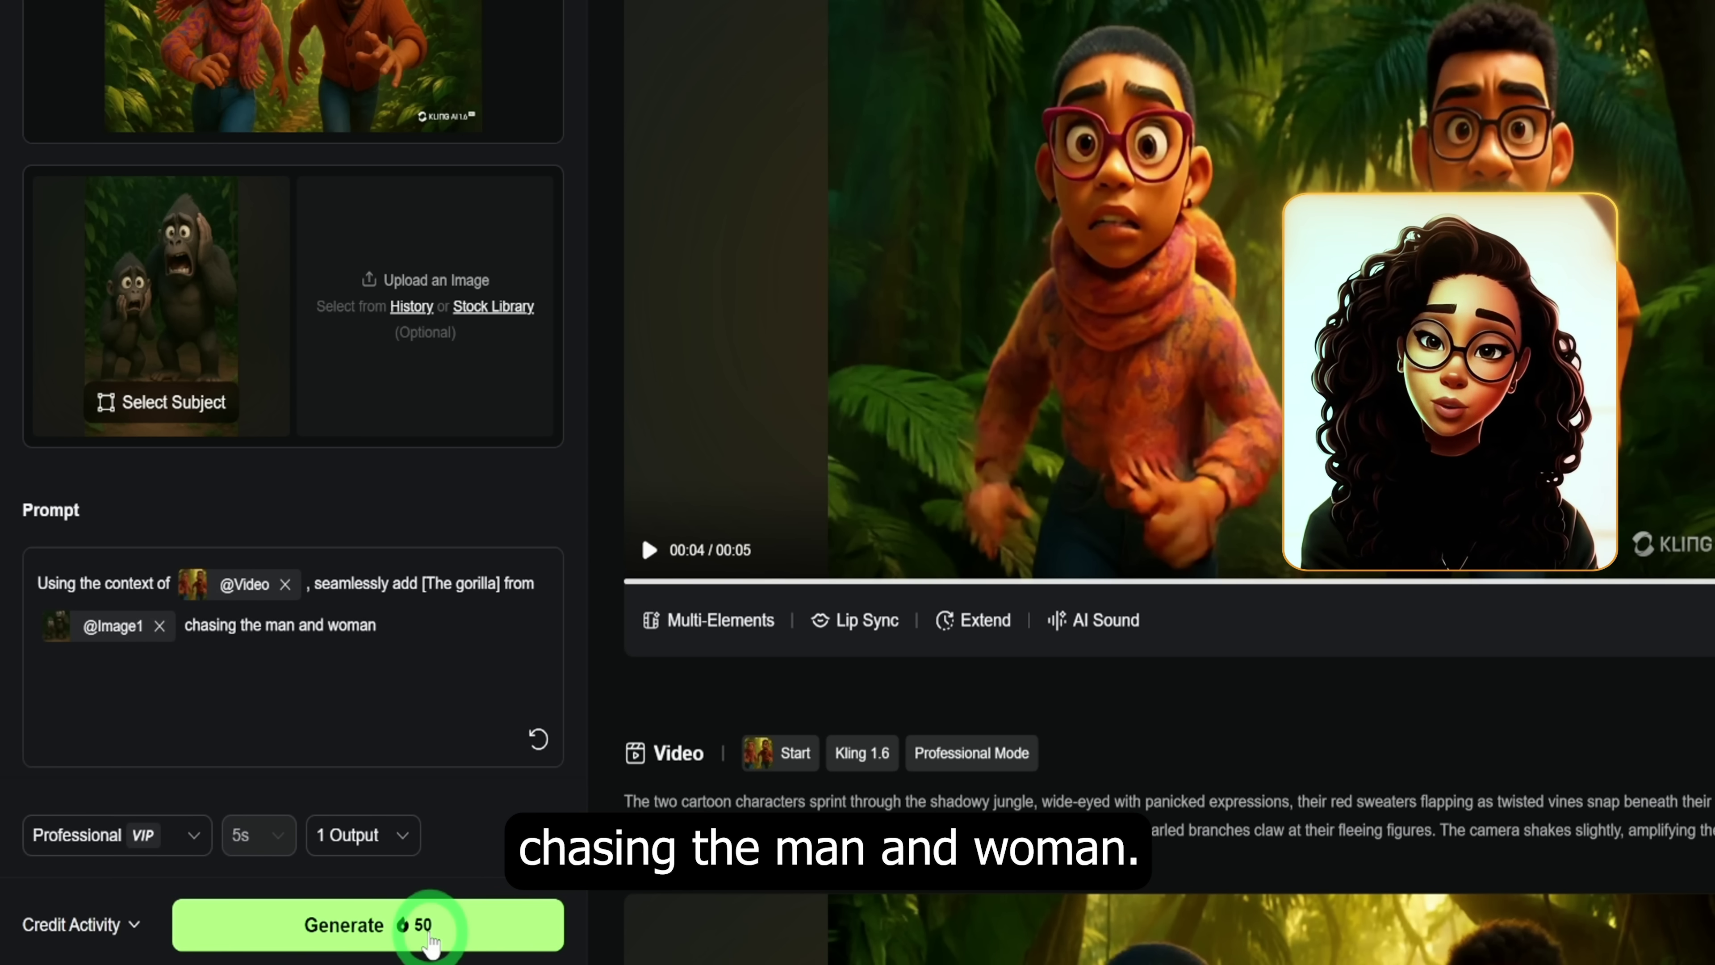
{"action": "left_click", "coordinate": [430, 936]}
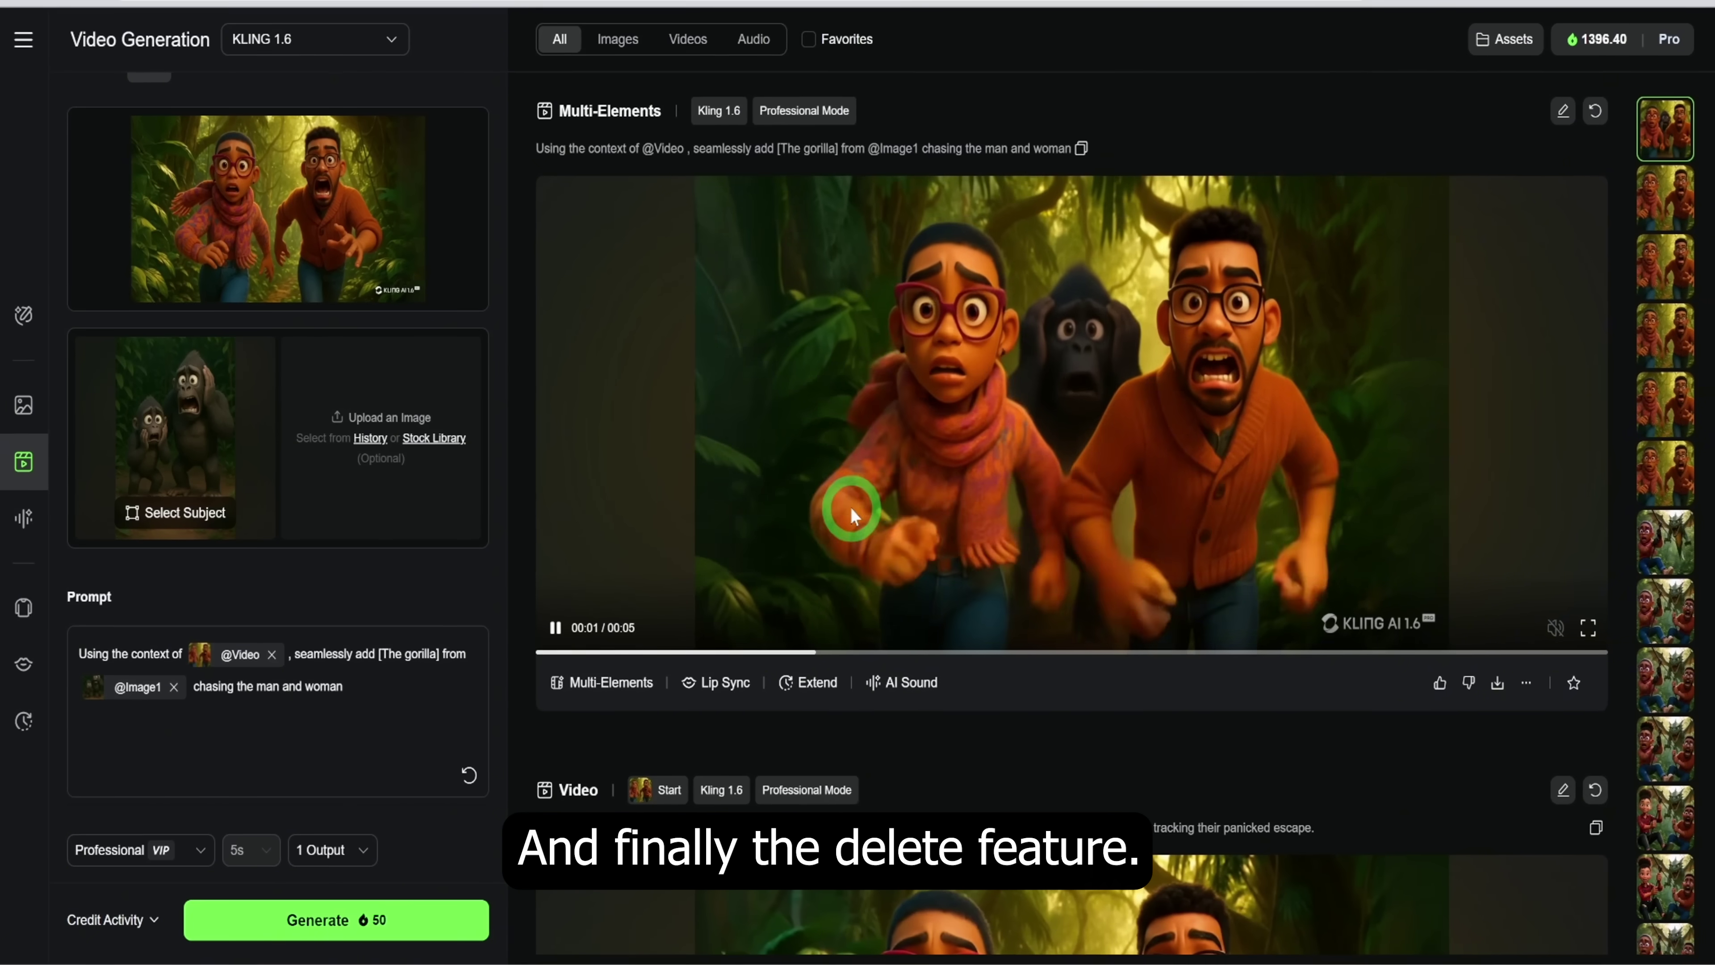
Step: Switch to Delete mode and open the subject selection editor for the zipline clip
{"action": "left_click", "coordinate": [208, 170]}
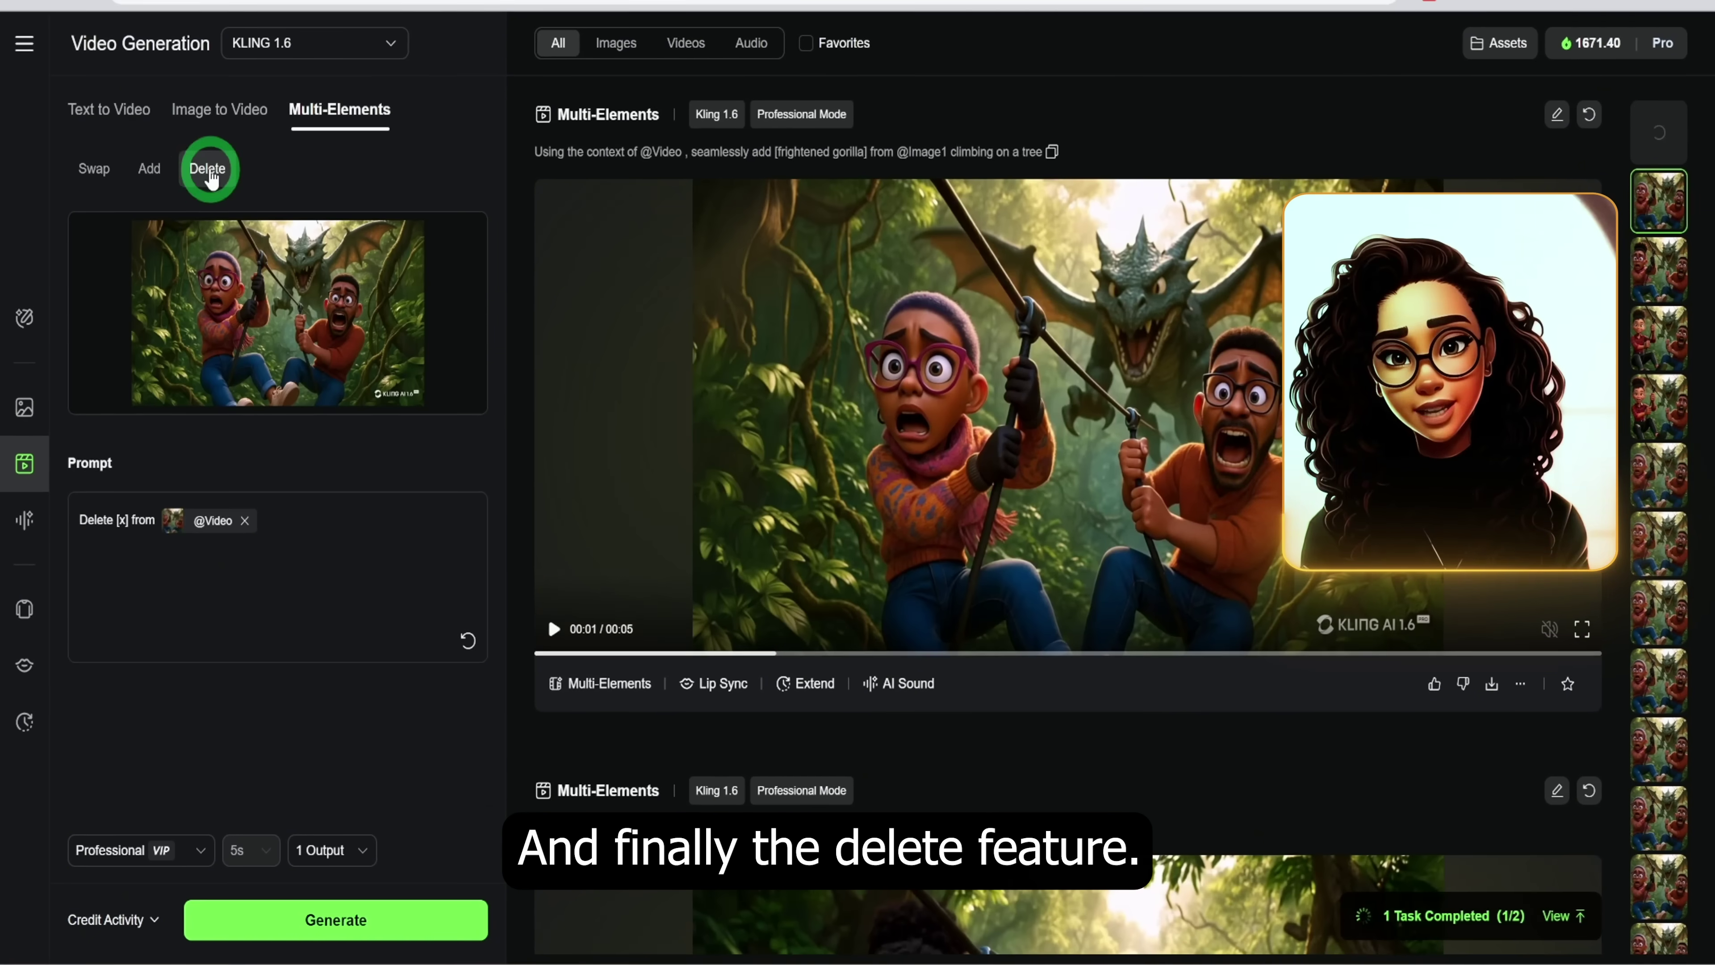
{"action": "mouse_move", "coordinate": [383, 267]}
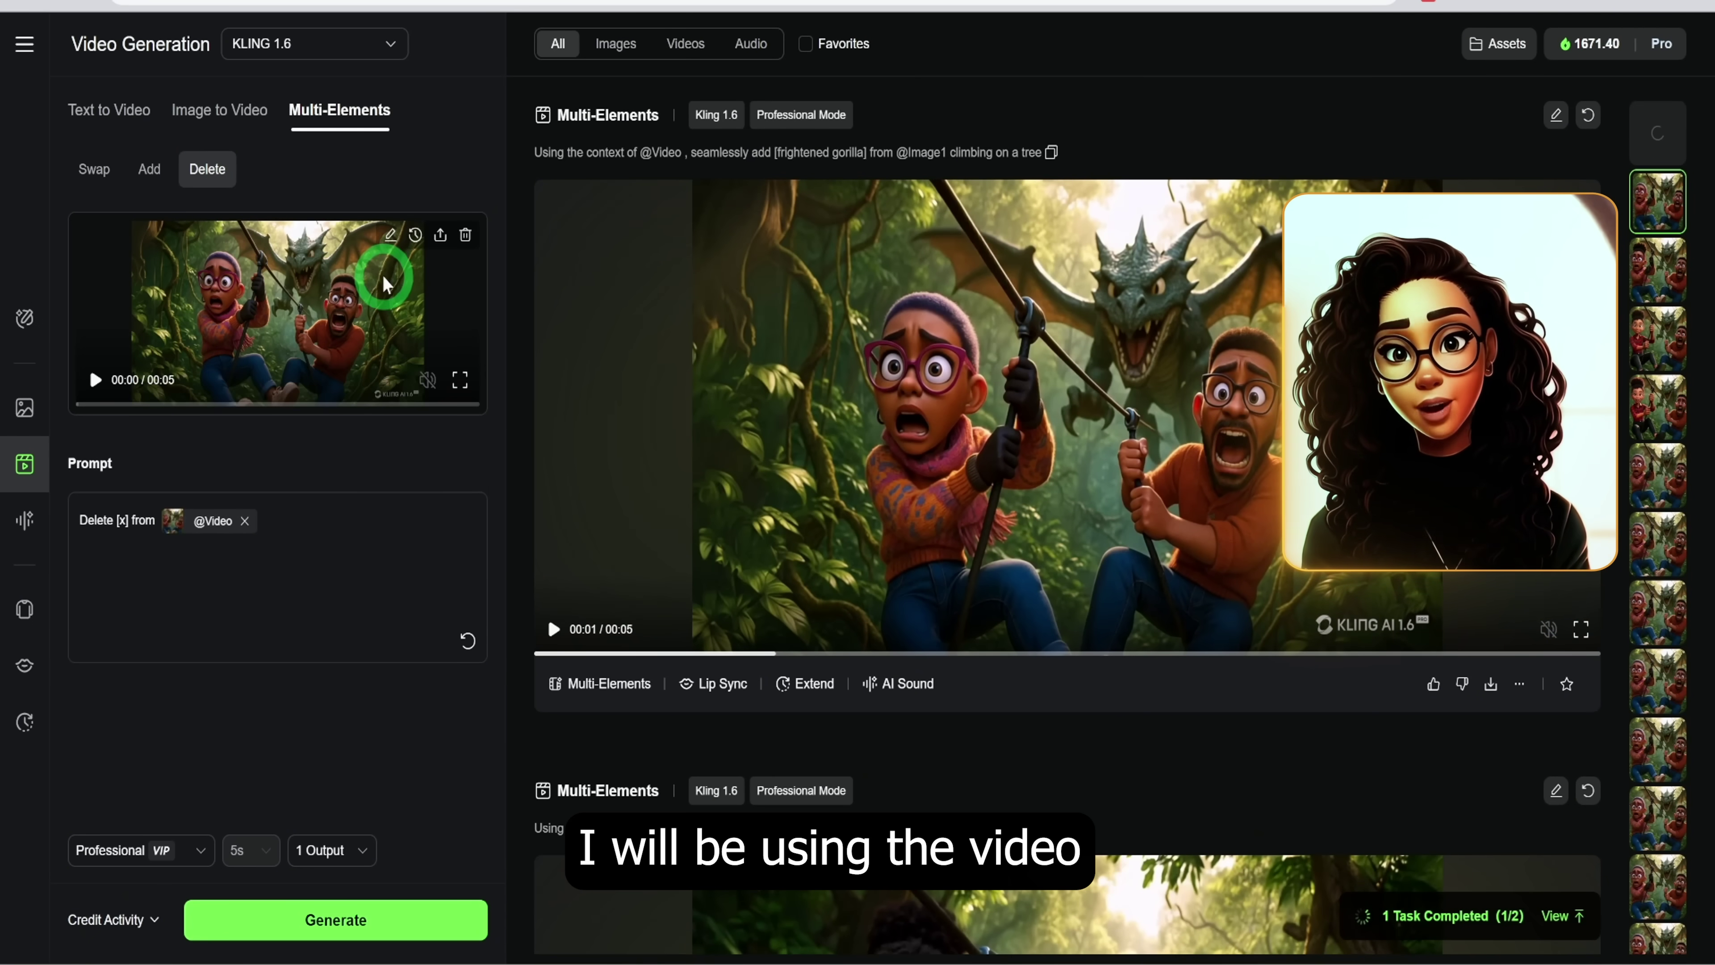
{"action": "left_click", "coordinate": [390, 236]}
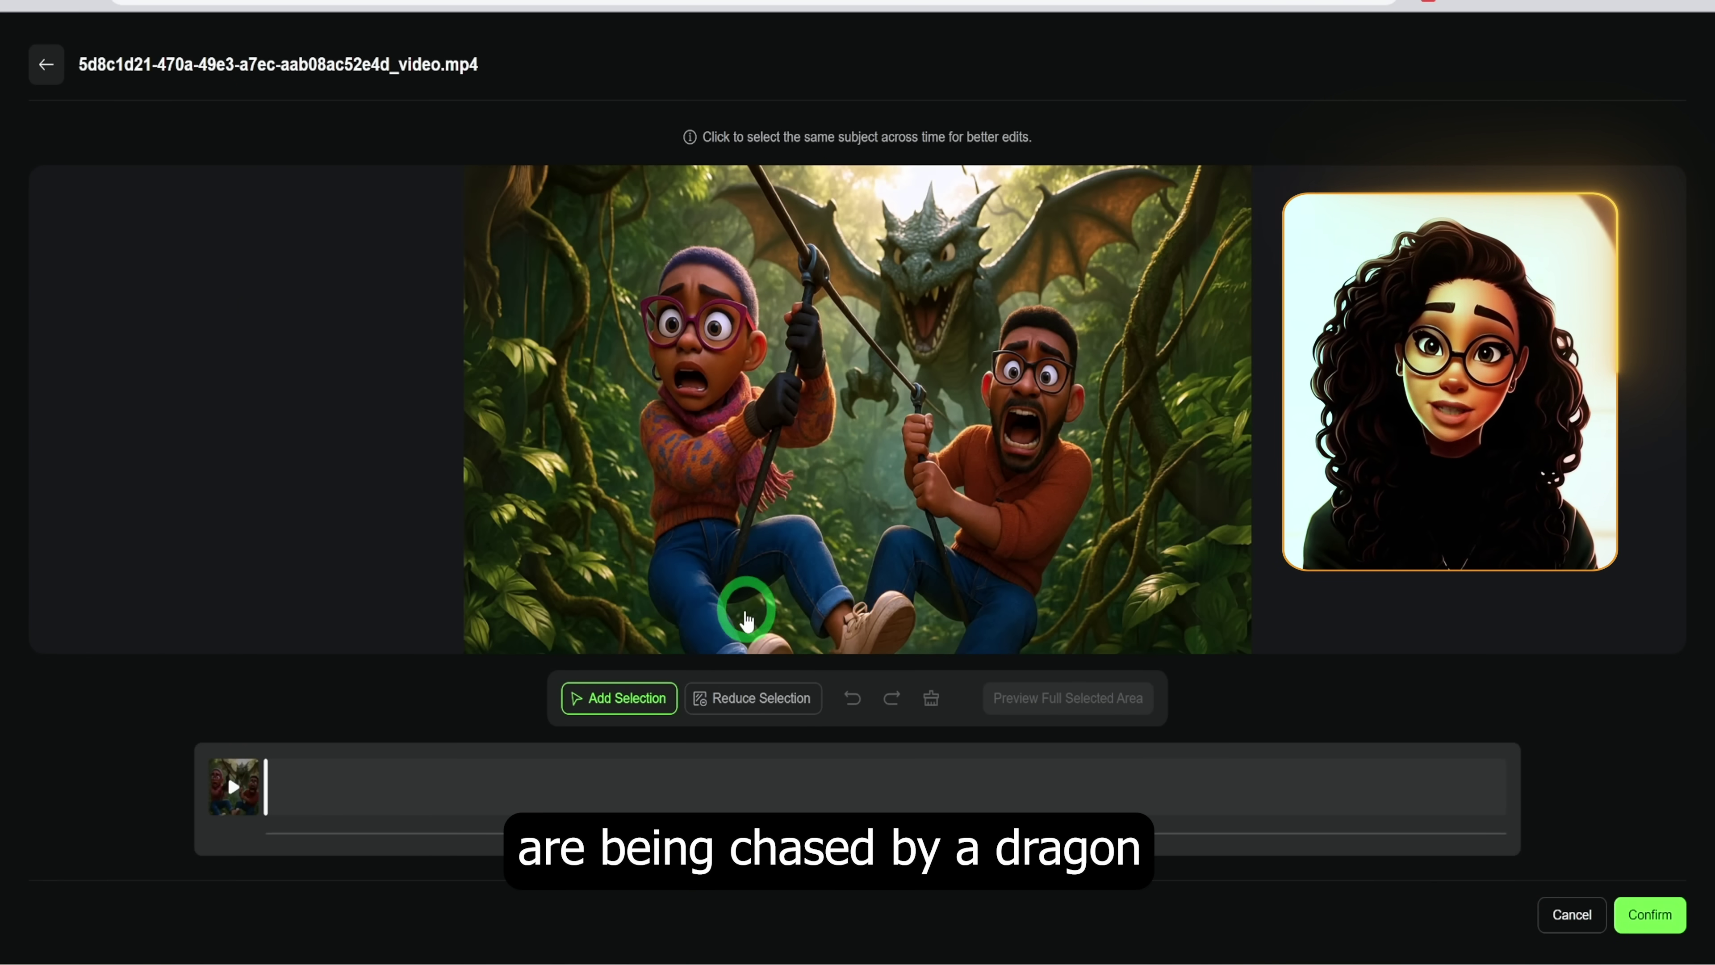
{"action": "left_click", "coordinate": [832, 439]}
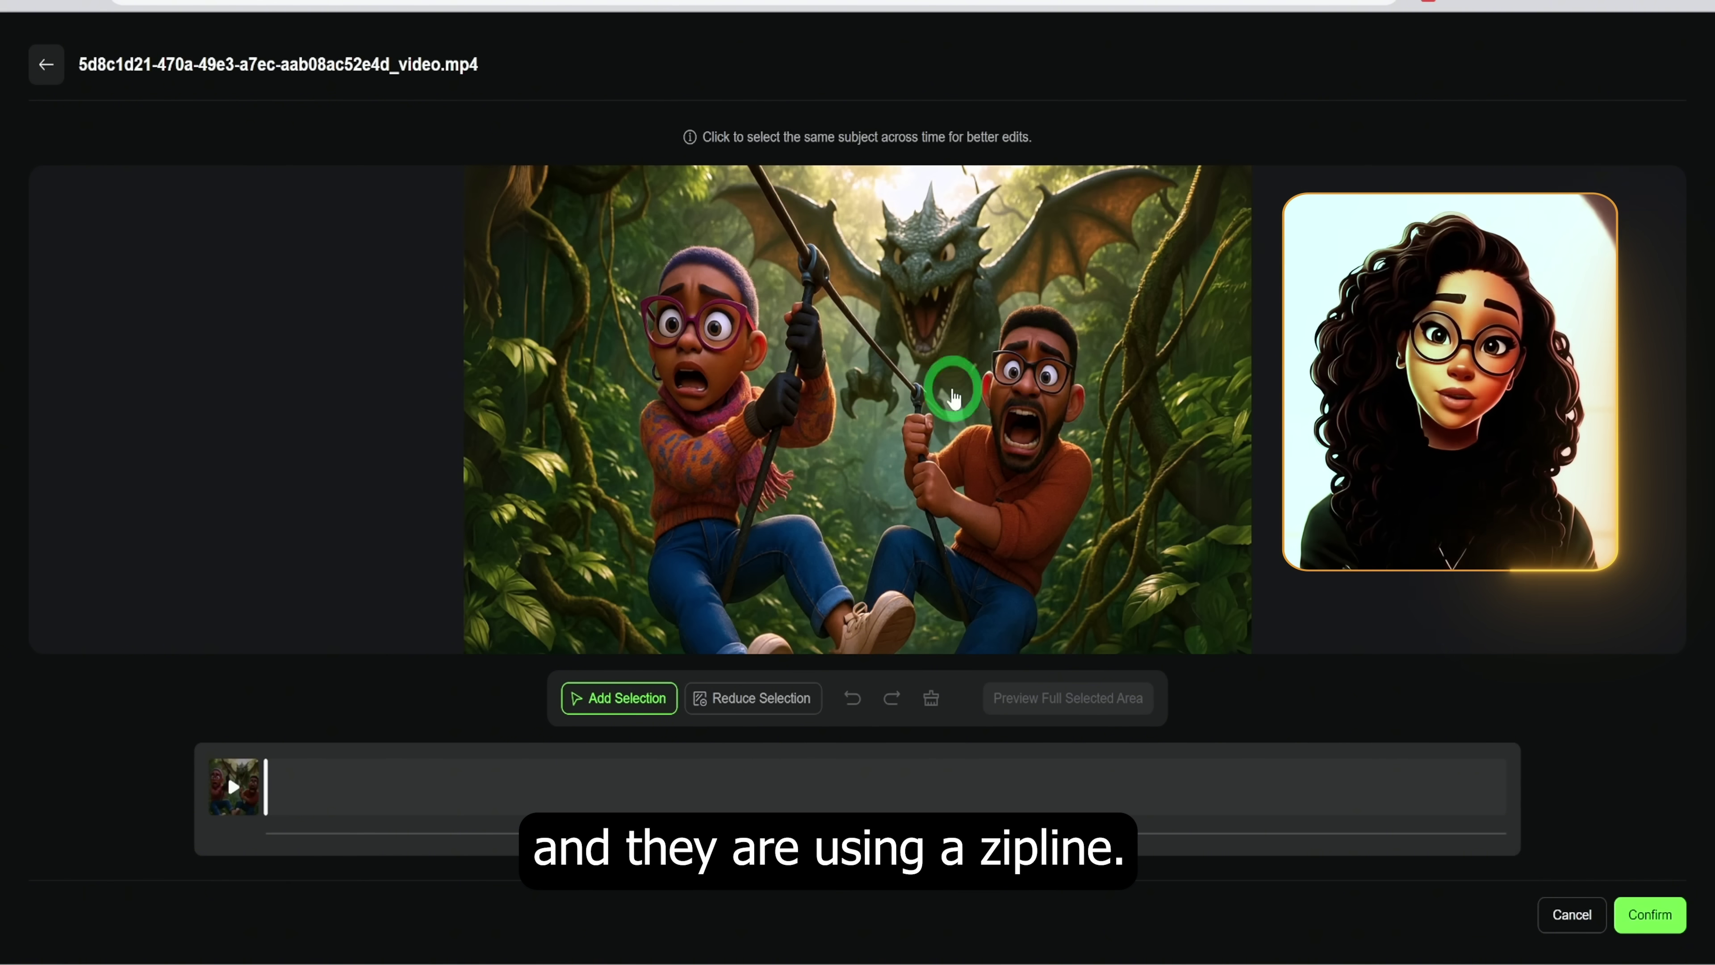
{"action": "left_click", "coordinate": [684, 685]}
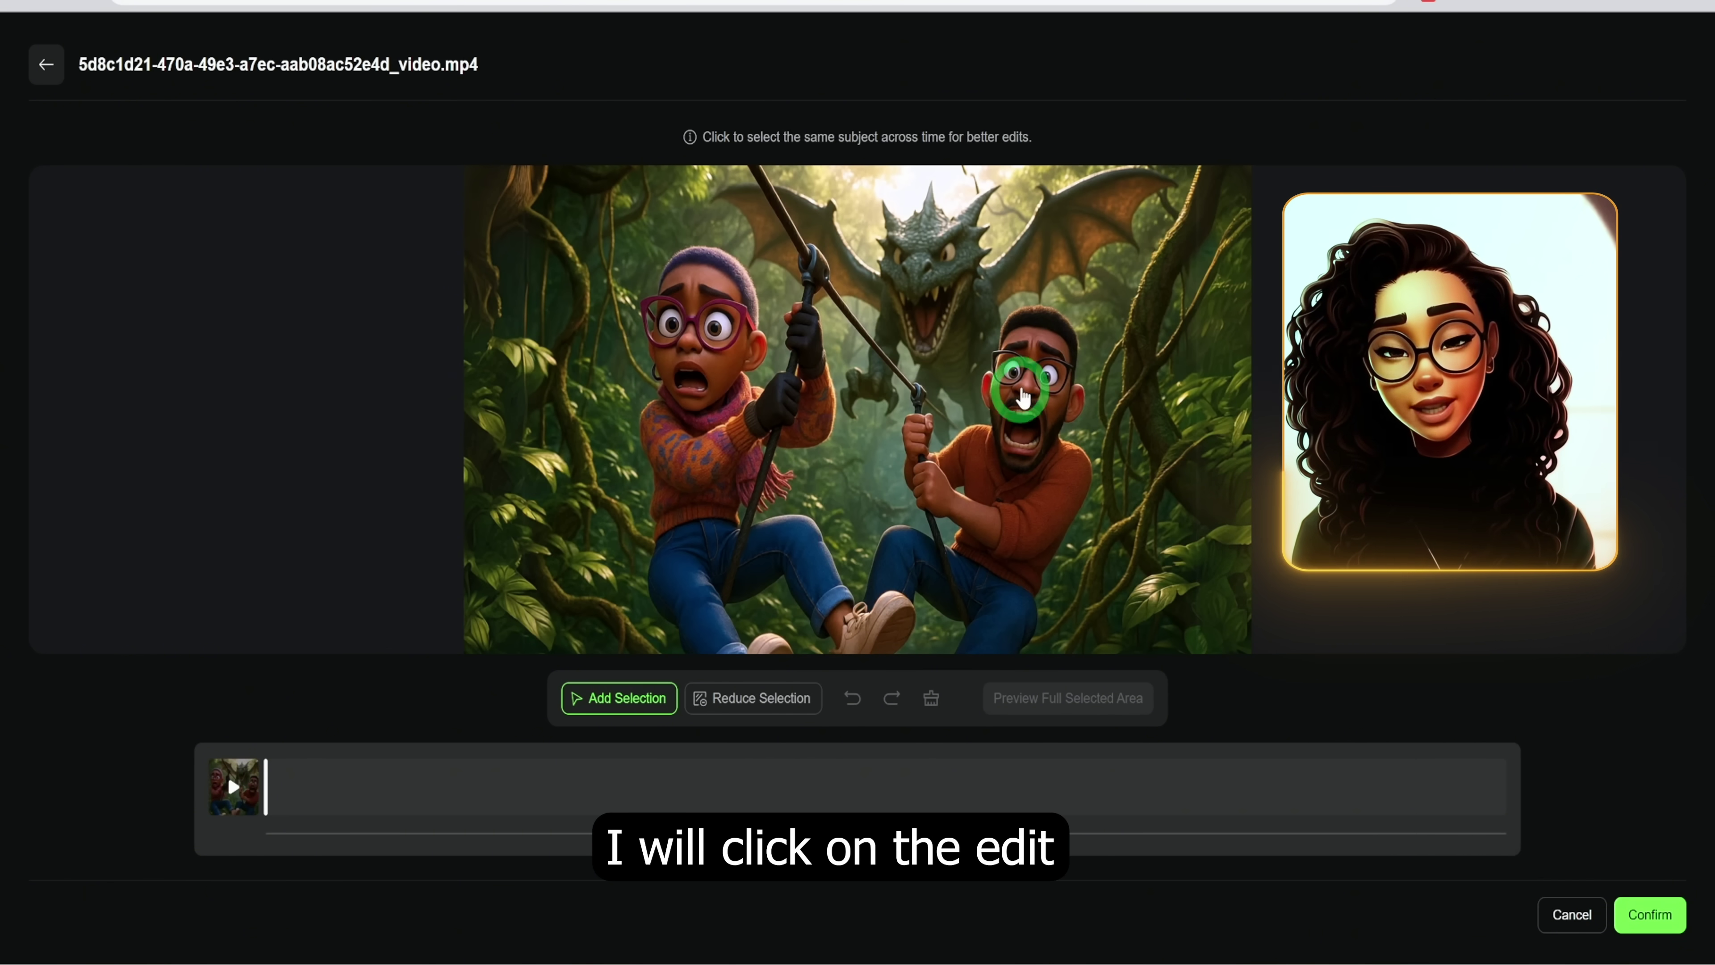
{"action": "left_click", "coordinate": [1052, 407]}
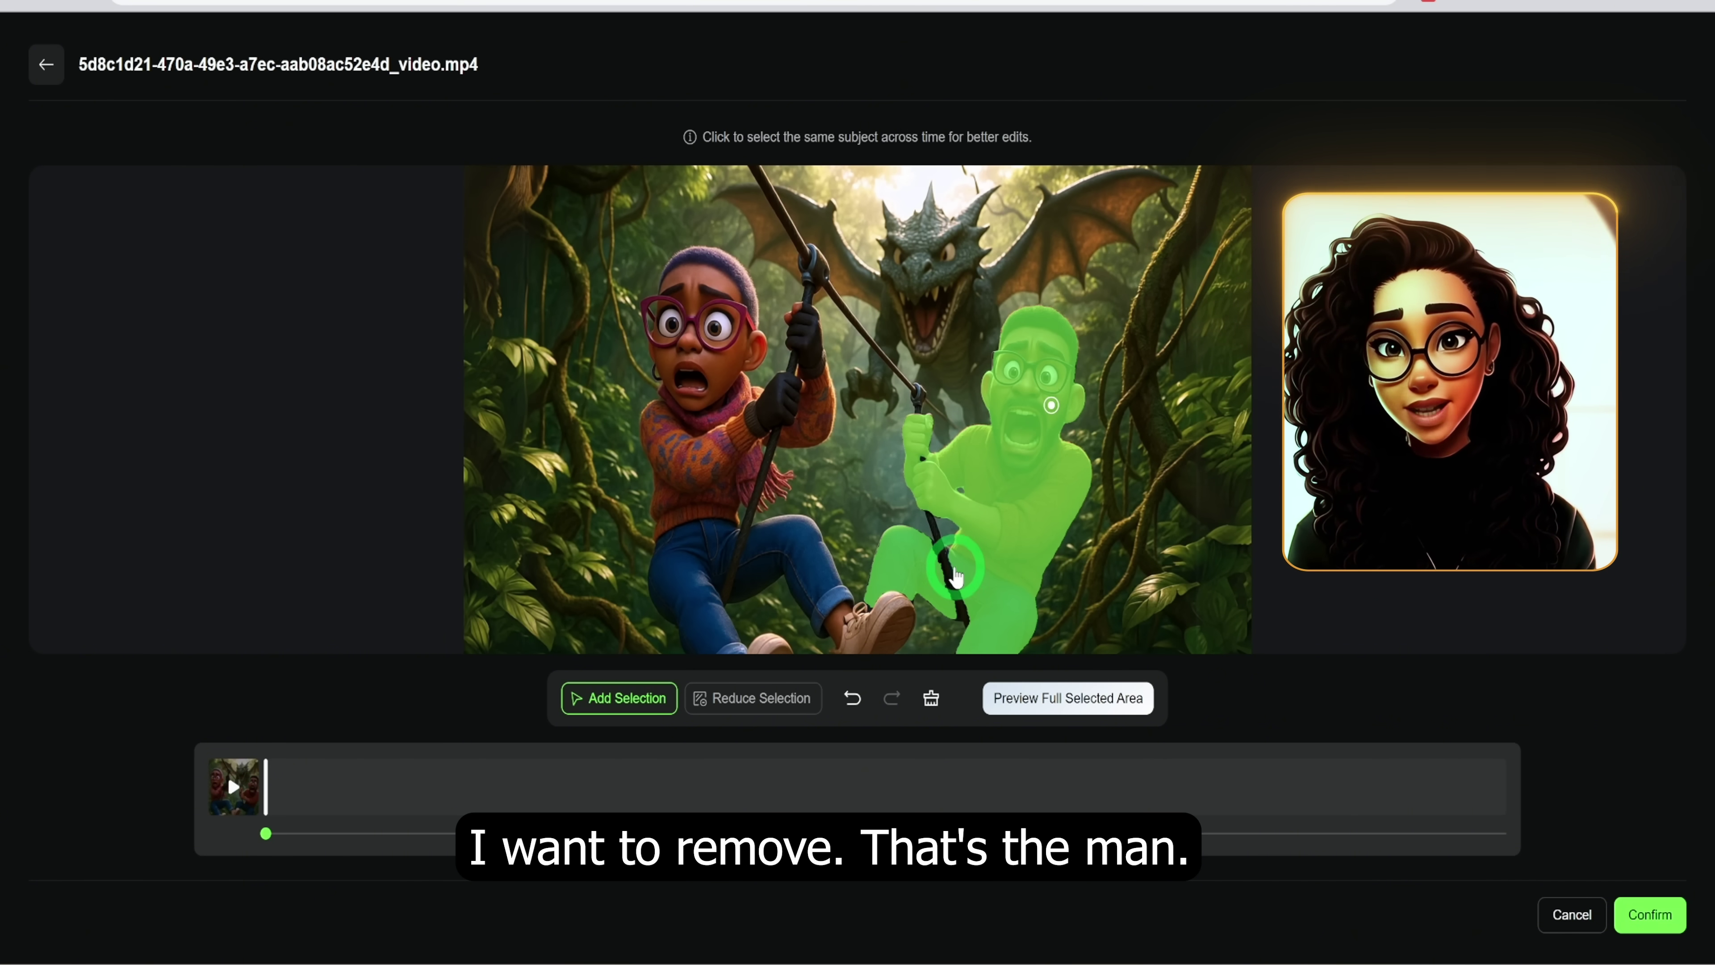
{"action": "left_click", "coordinate": [1639, 916]}
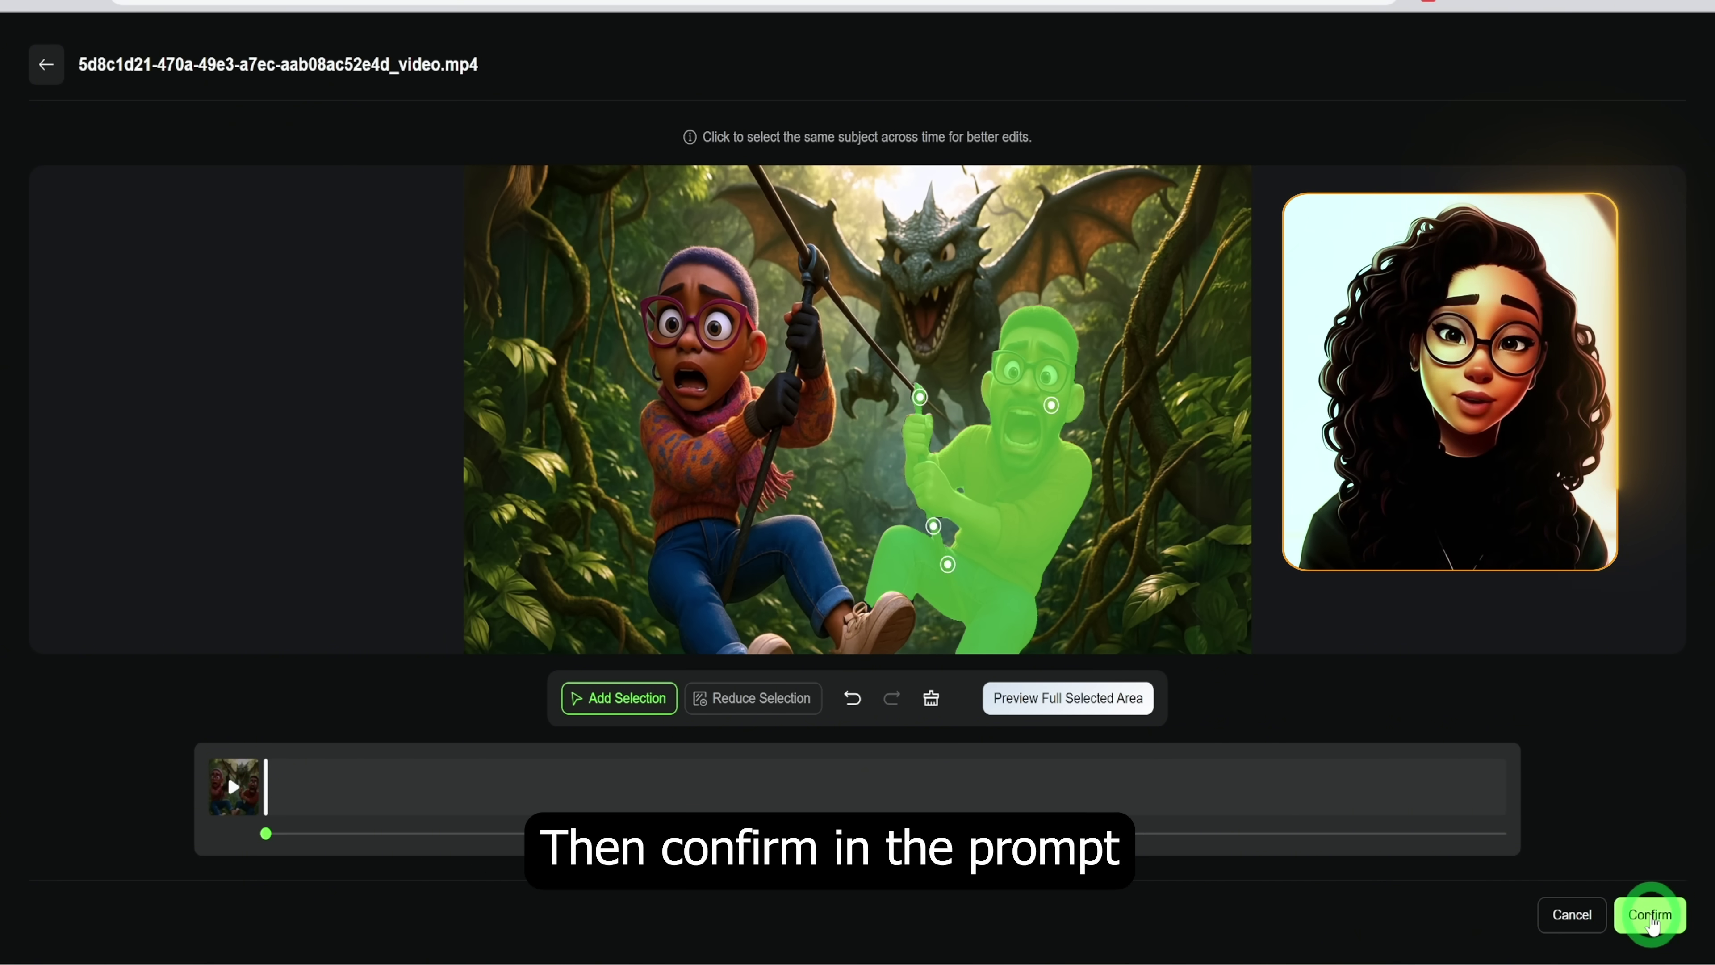
{"action": "left_click", "coordinate": [118, 518]}
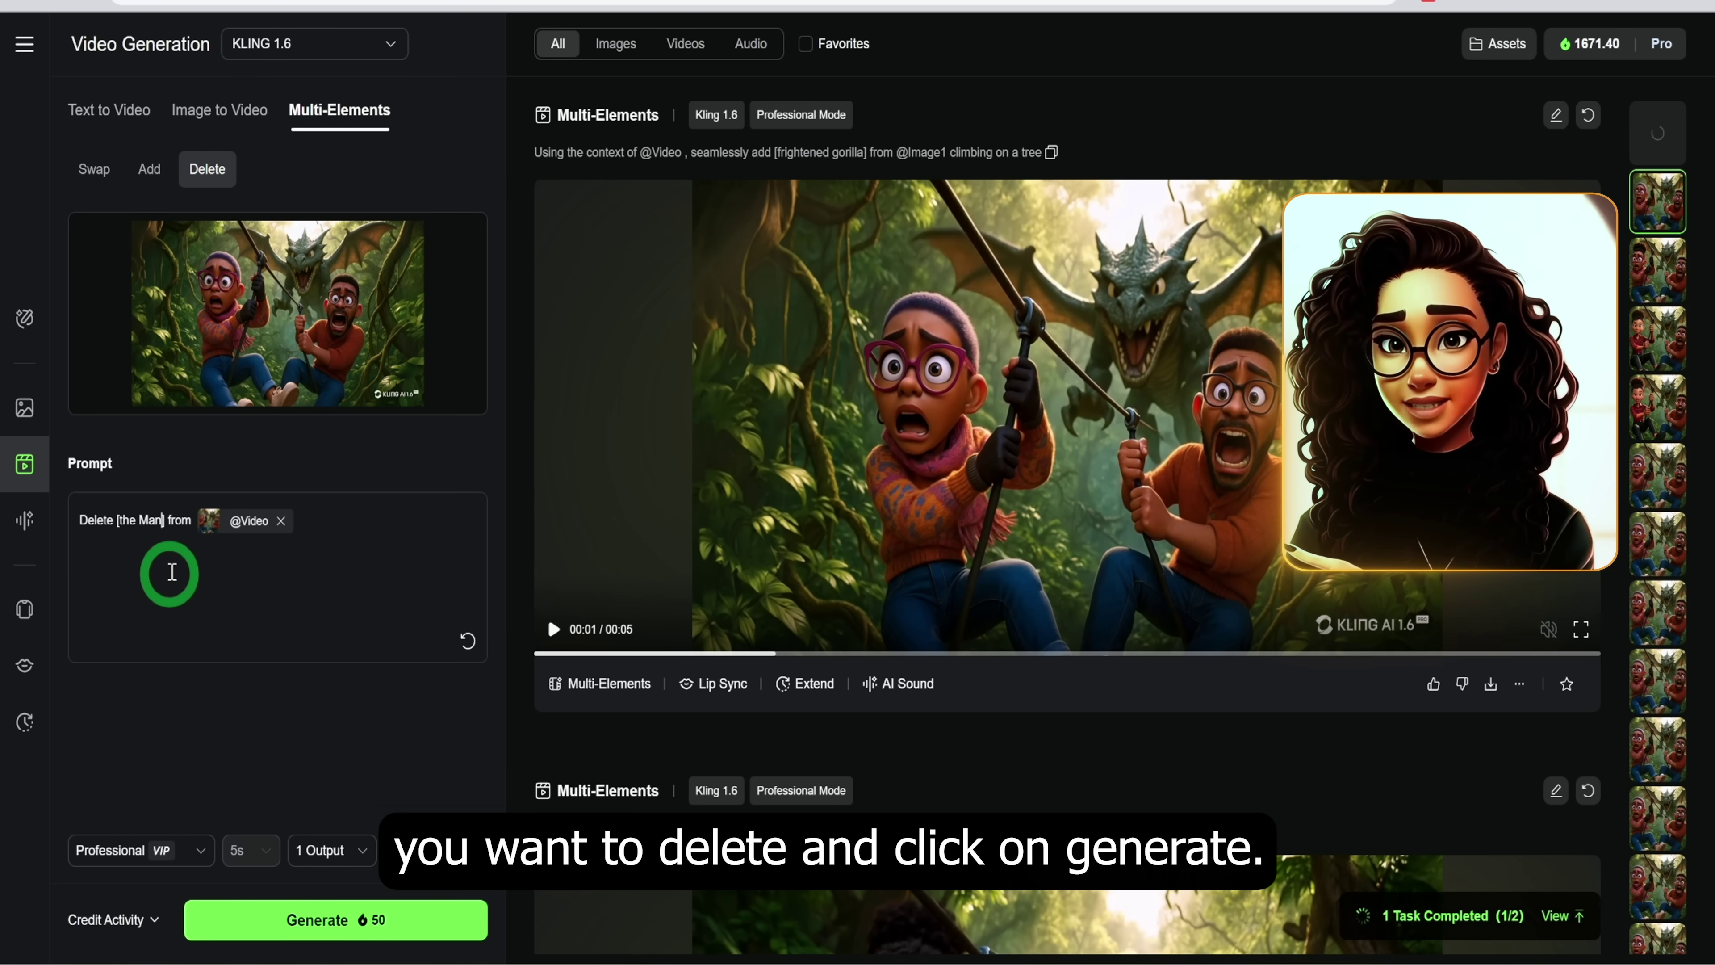
{"action": "left_click", "coordinate": [364, 919]}
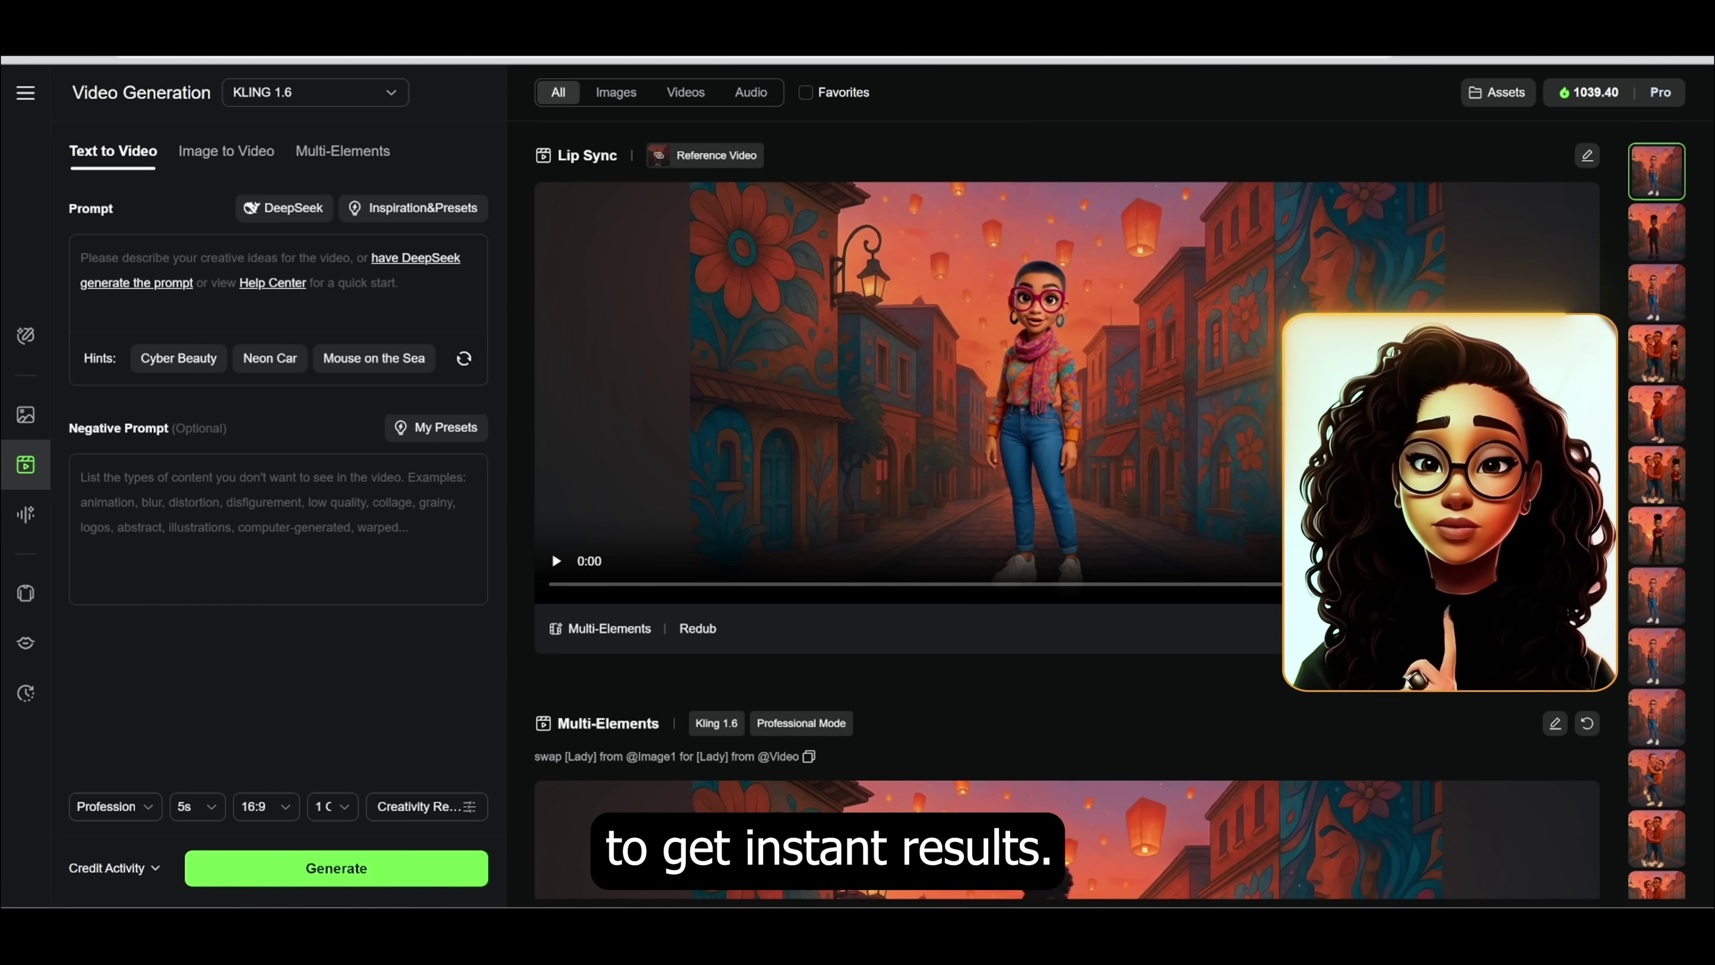
Step: Switch to Text to Video and enter the 3d pixar girl-and-dad prompt
{"action": "left_click", "coordinate": [567, 186]}
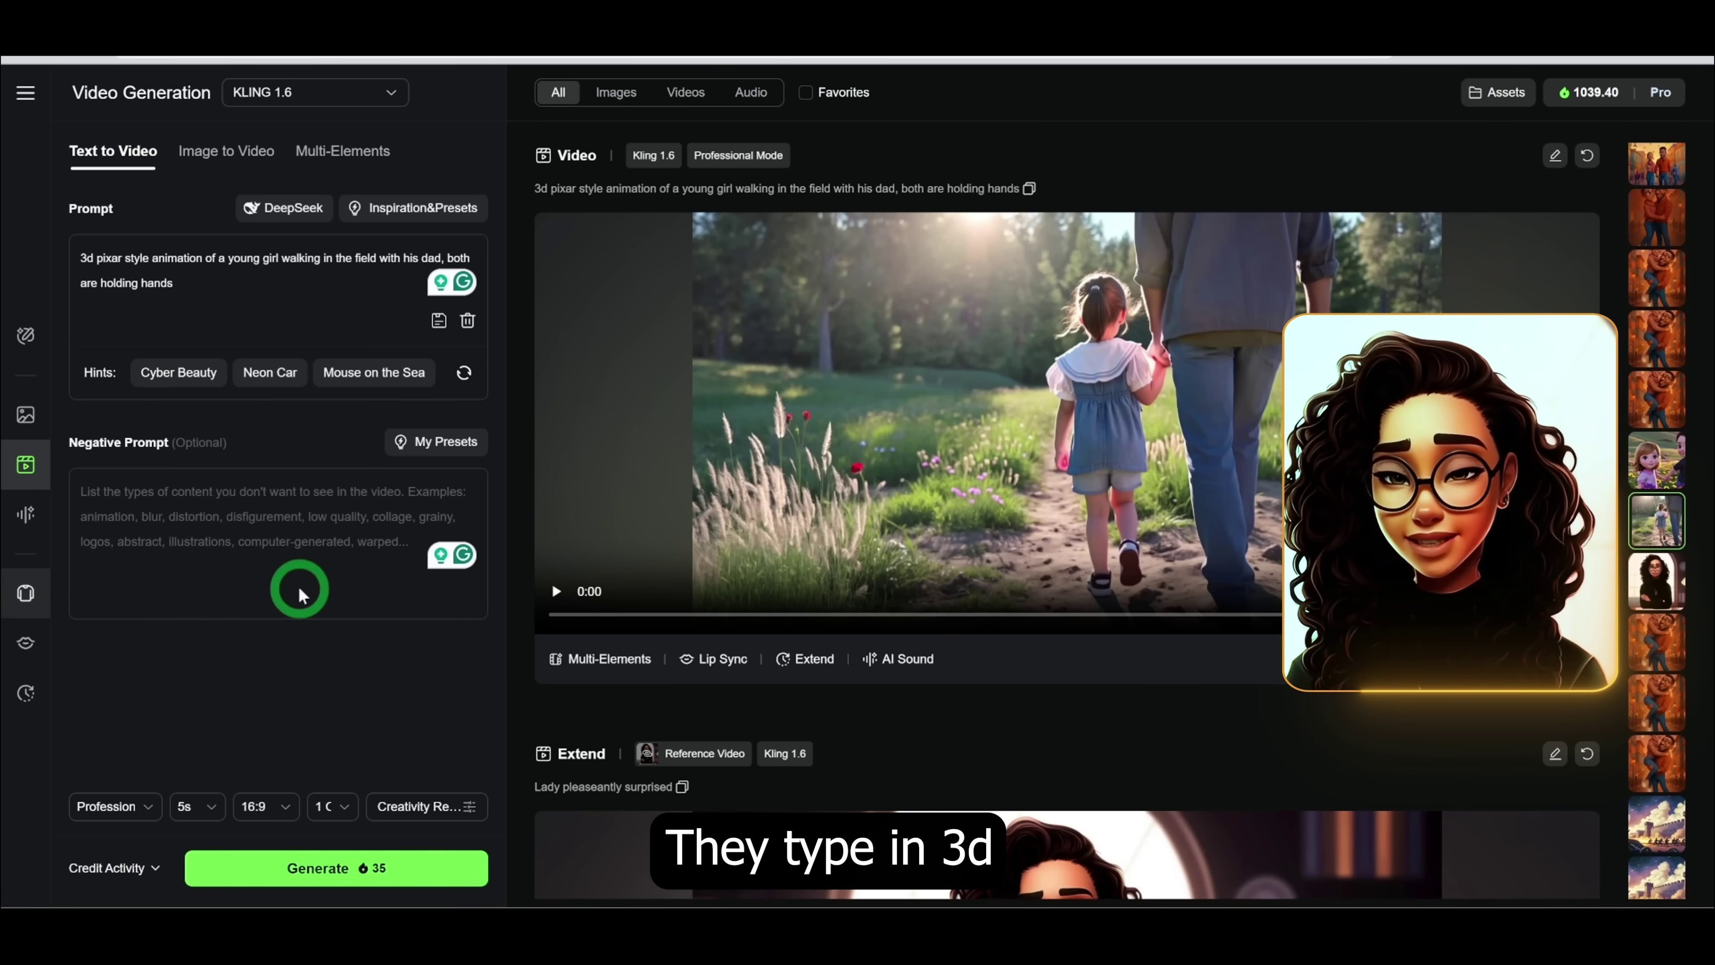
{"action": "left_click", "coordinate": [135, 323]}
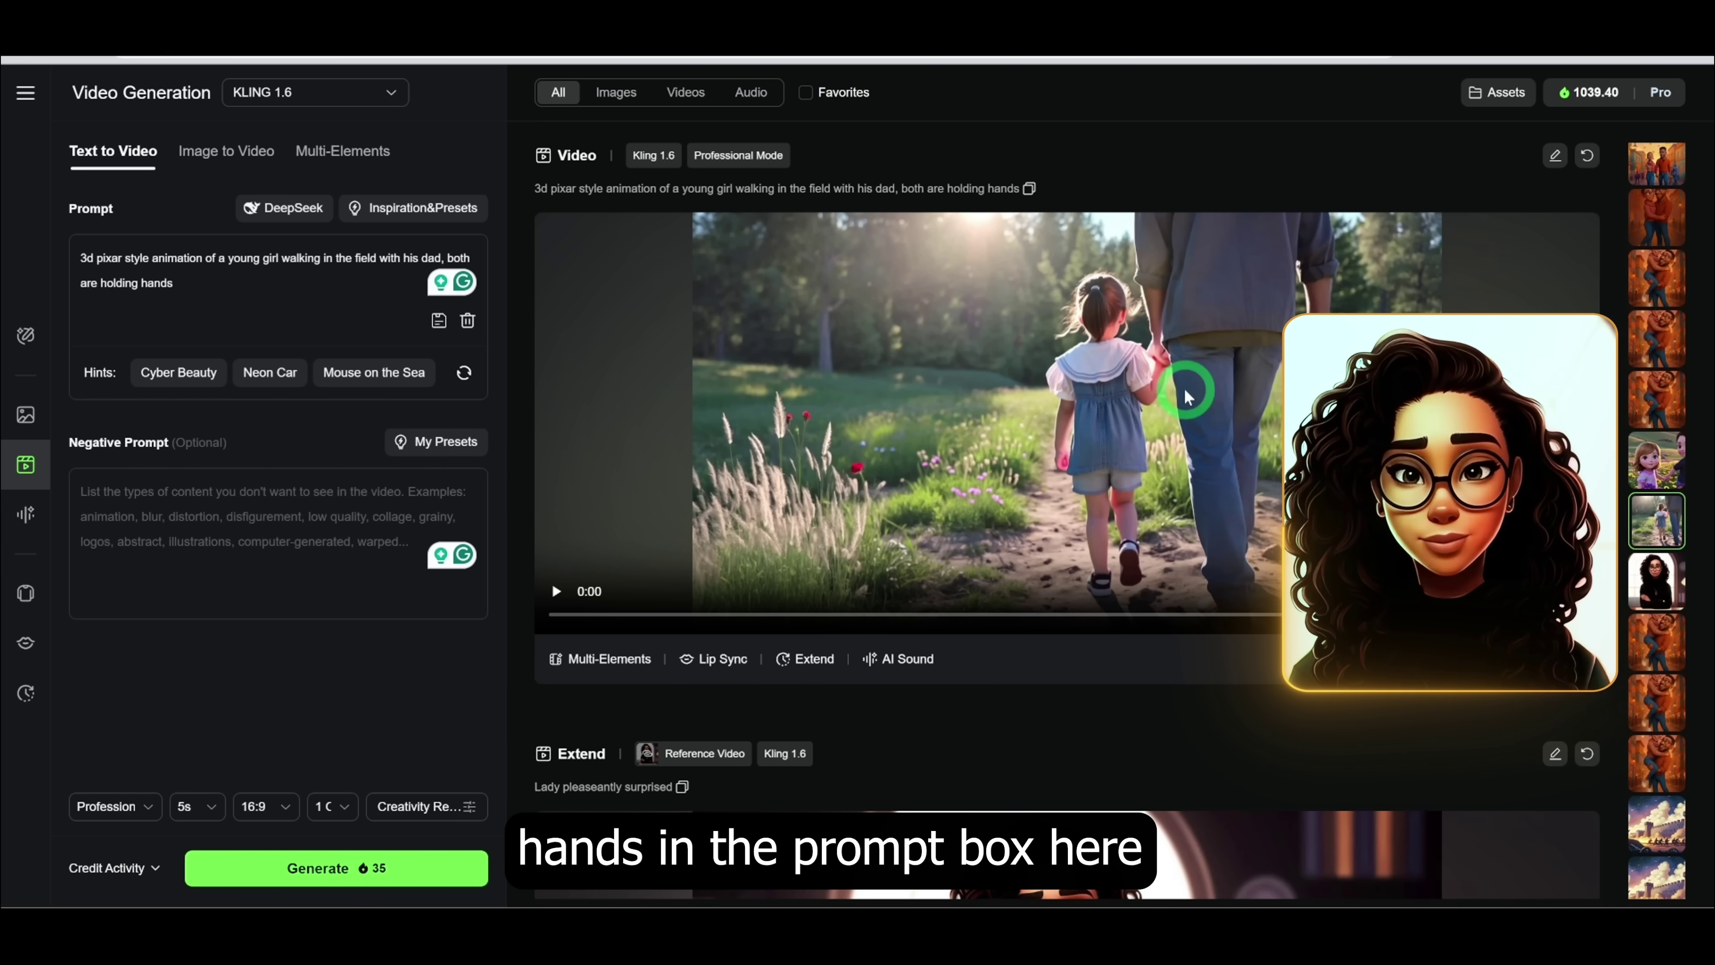
{"action": "left_click", "coordinate": [556, 590]}
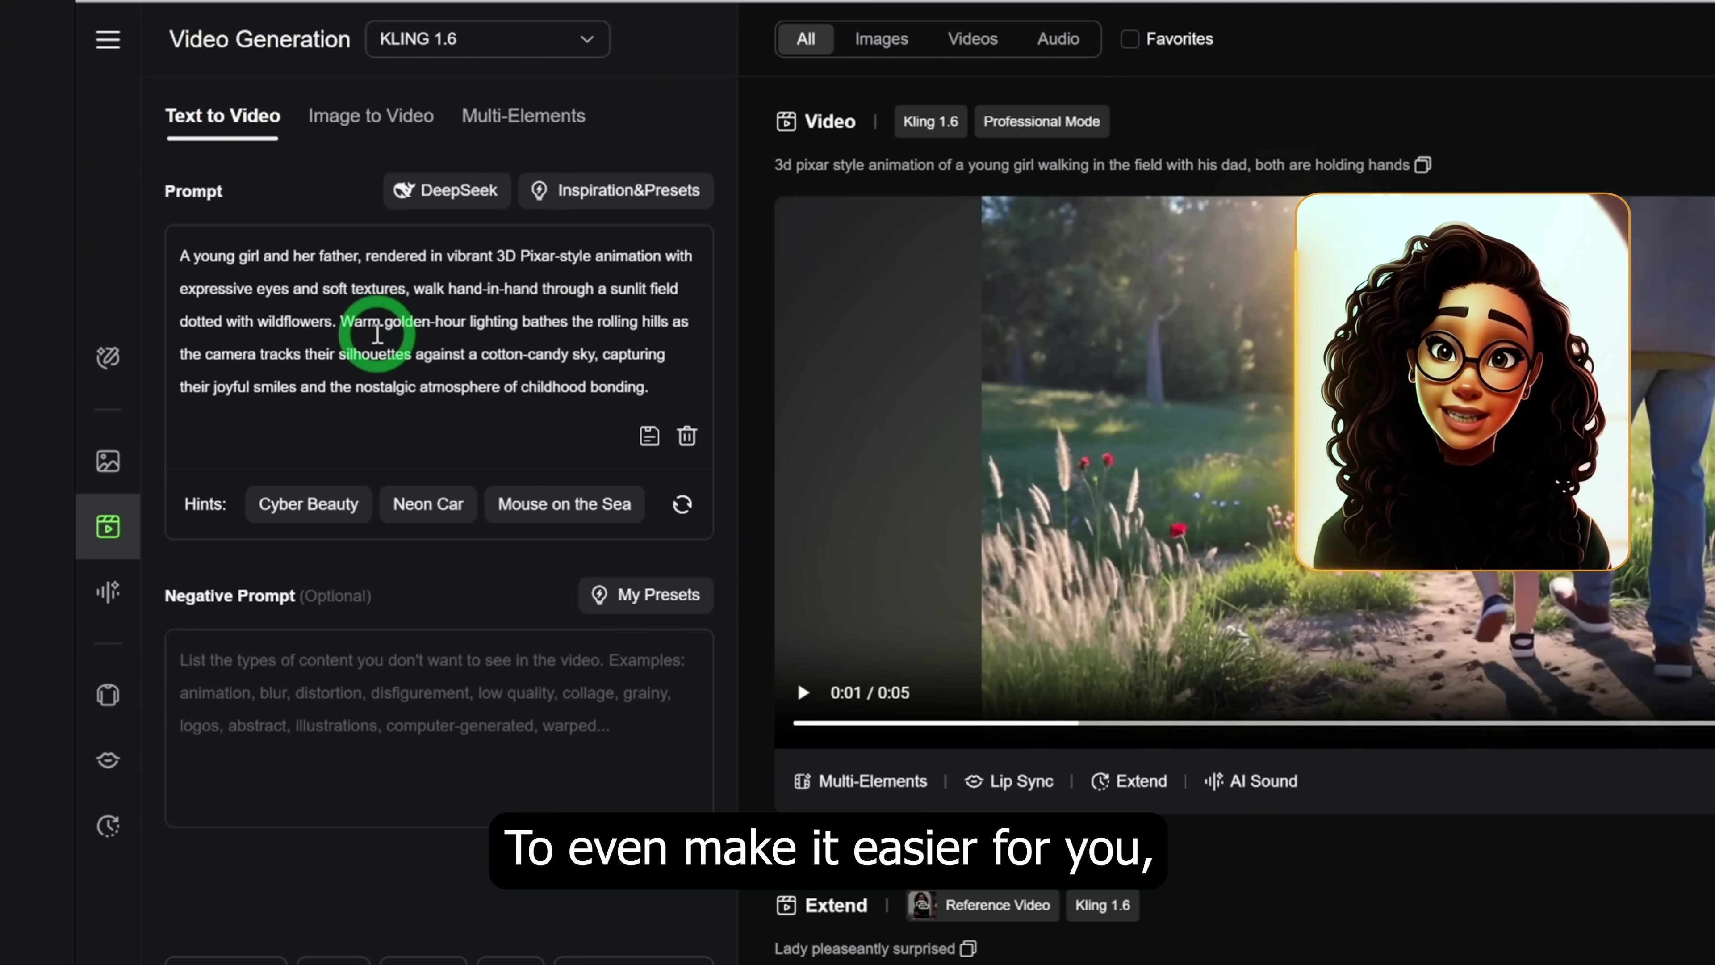
Step: Have DeepSeek polish the '3d pixar style… young girl walking in the field with his dad' prompt, then show the presets
{"action": "left_click", "coordinate": [426, 189]}
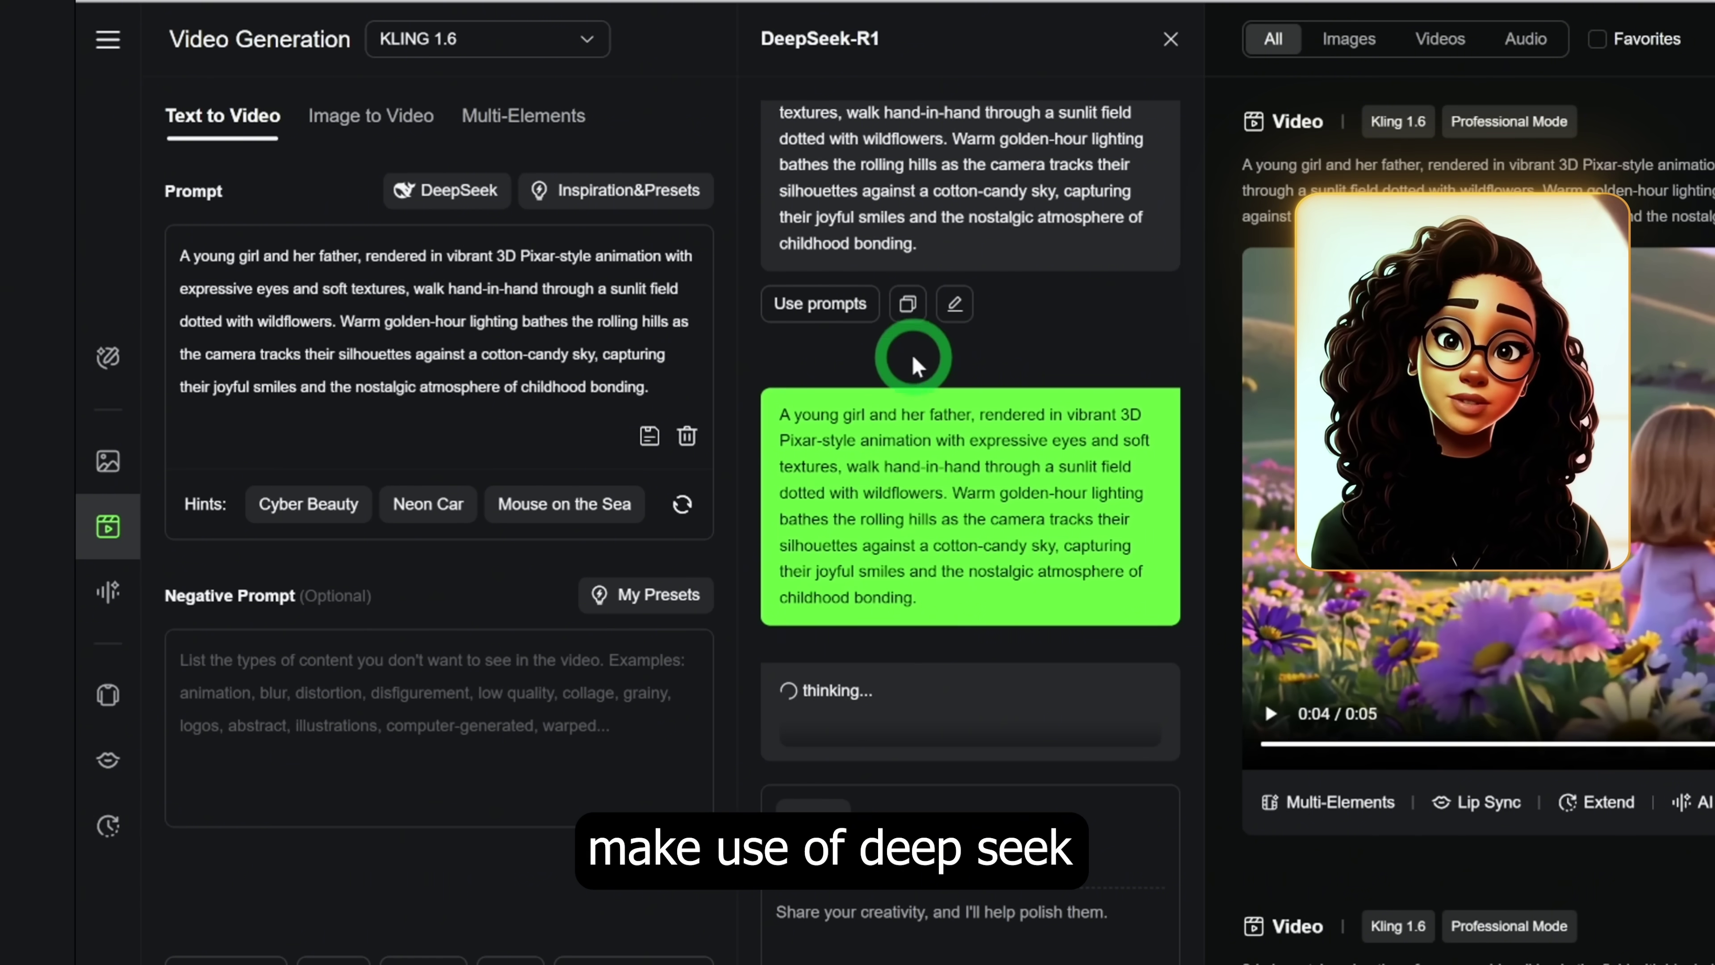
{"action": "left_click", "coordinate": [616, 192]}
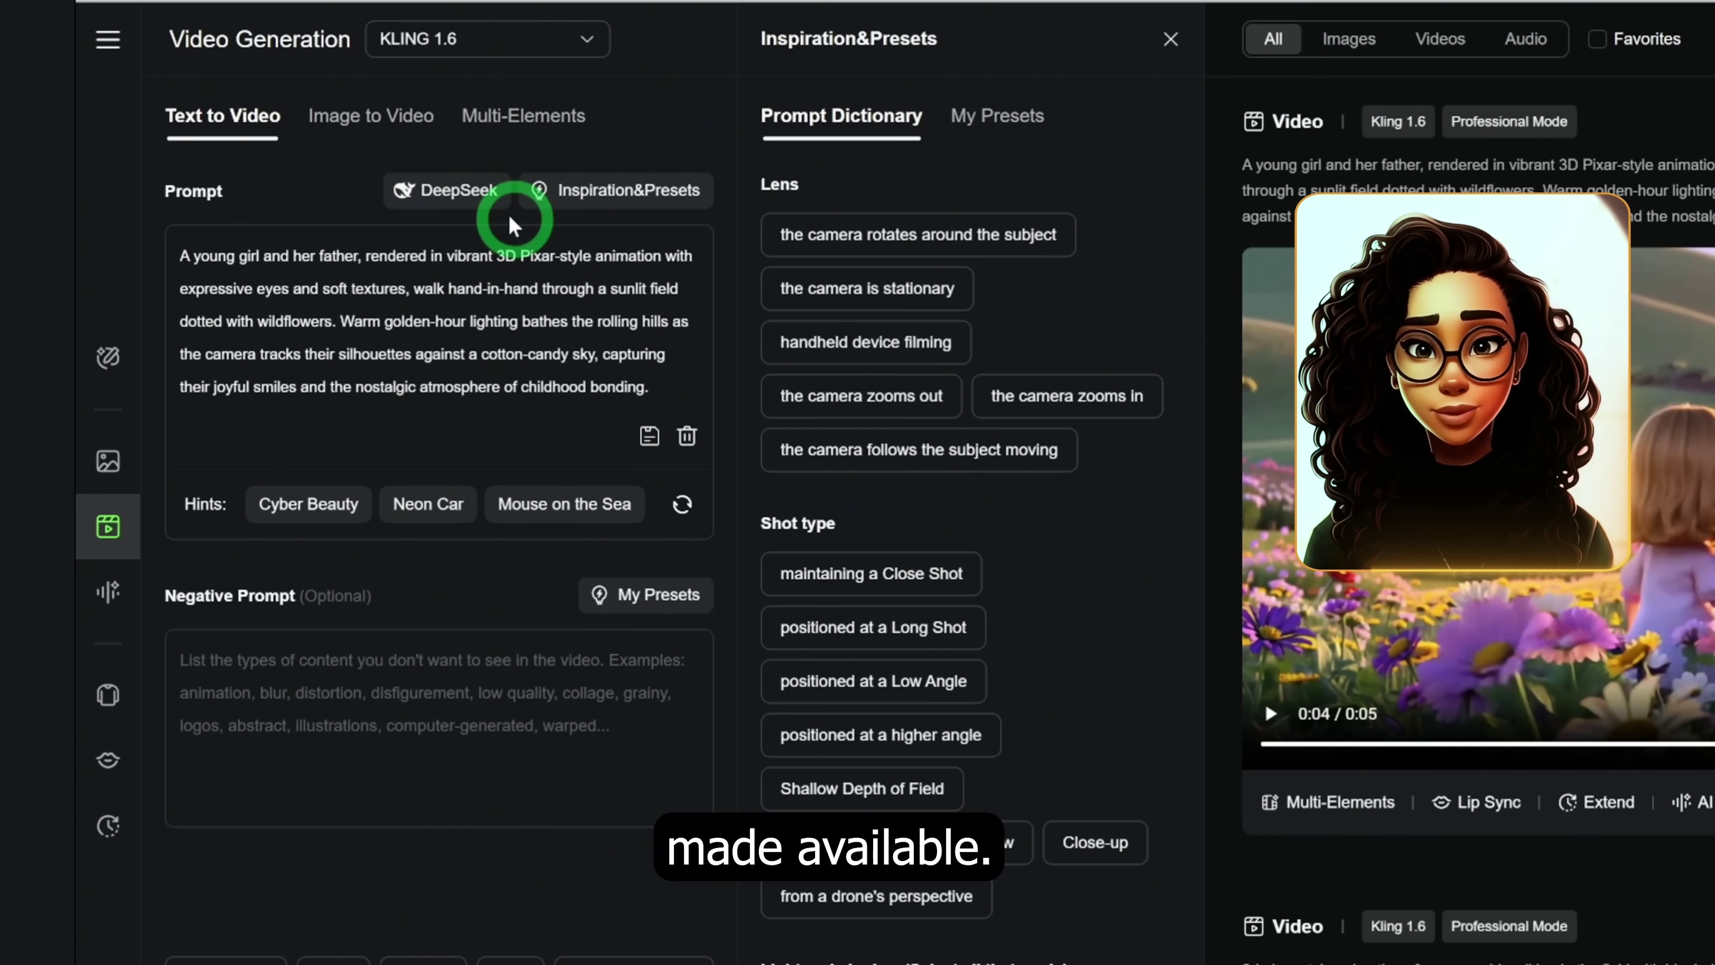
{"action": "left_click", "coordinate": [459, 191]}
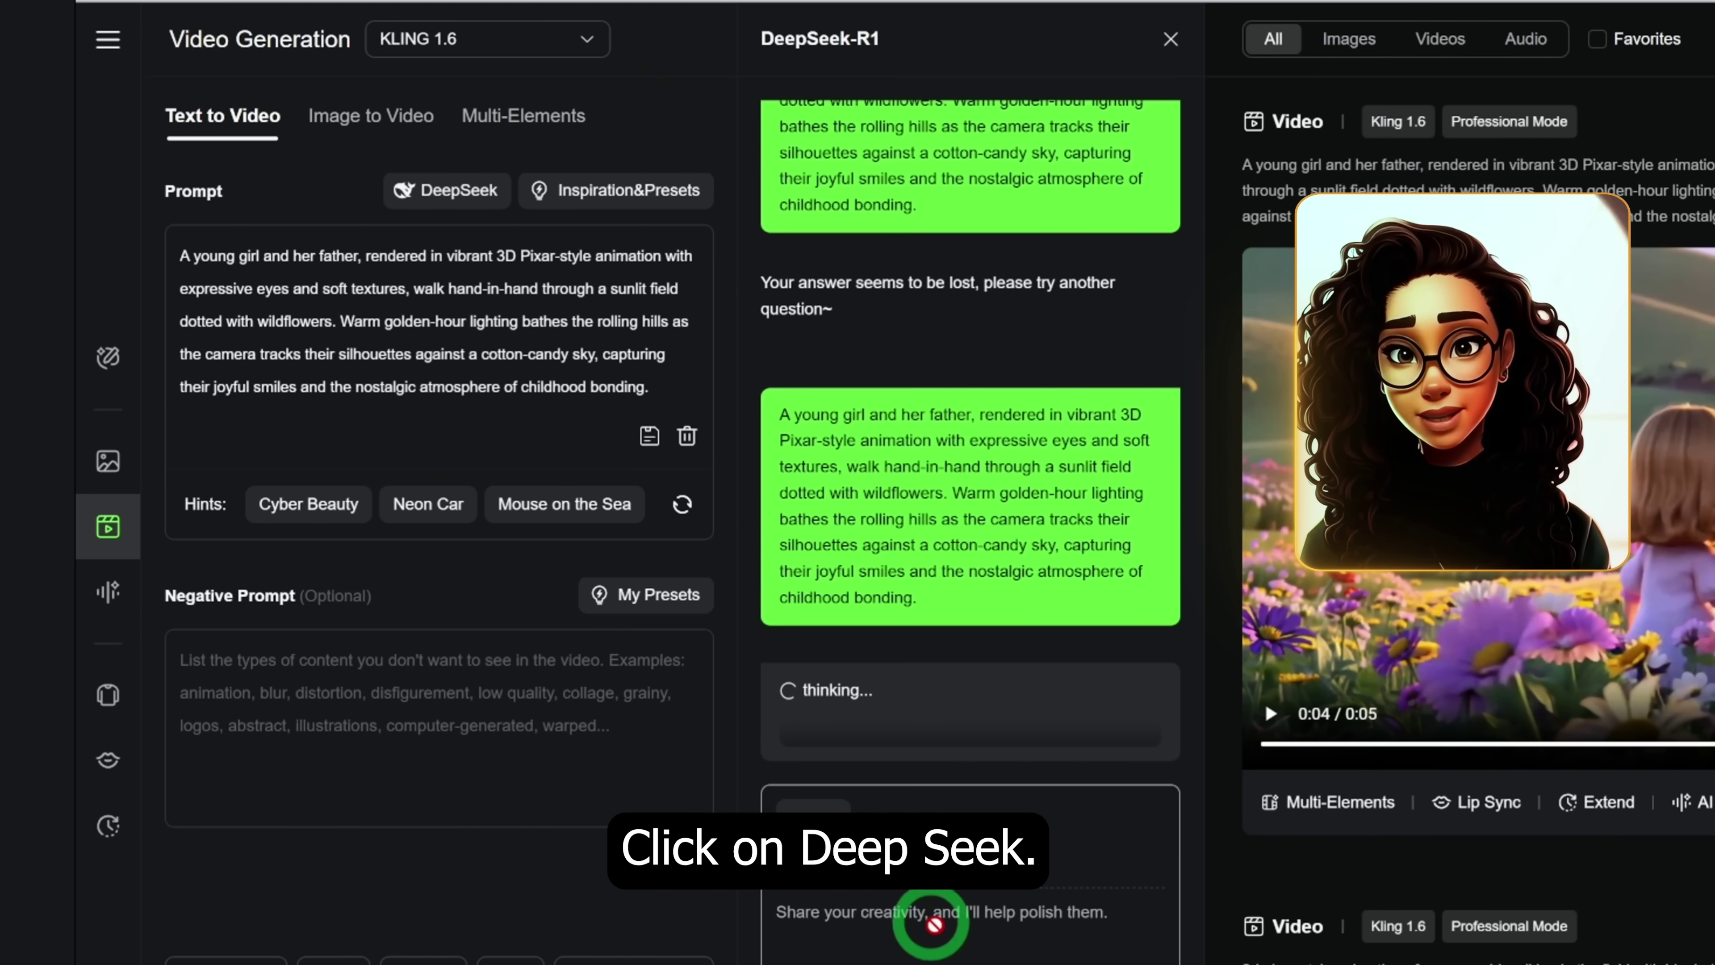
{"action": "type", "text": "3d pixar style animation of a young girl walking in the field with his dad, both are holding hands"}
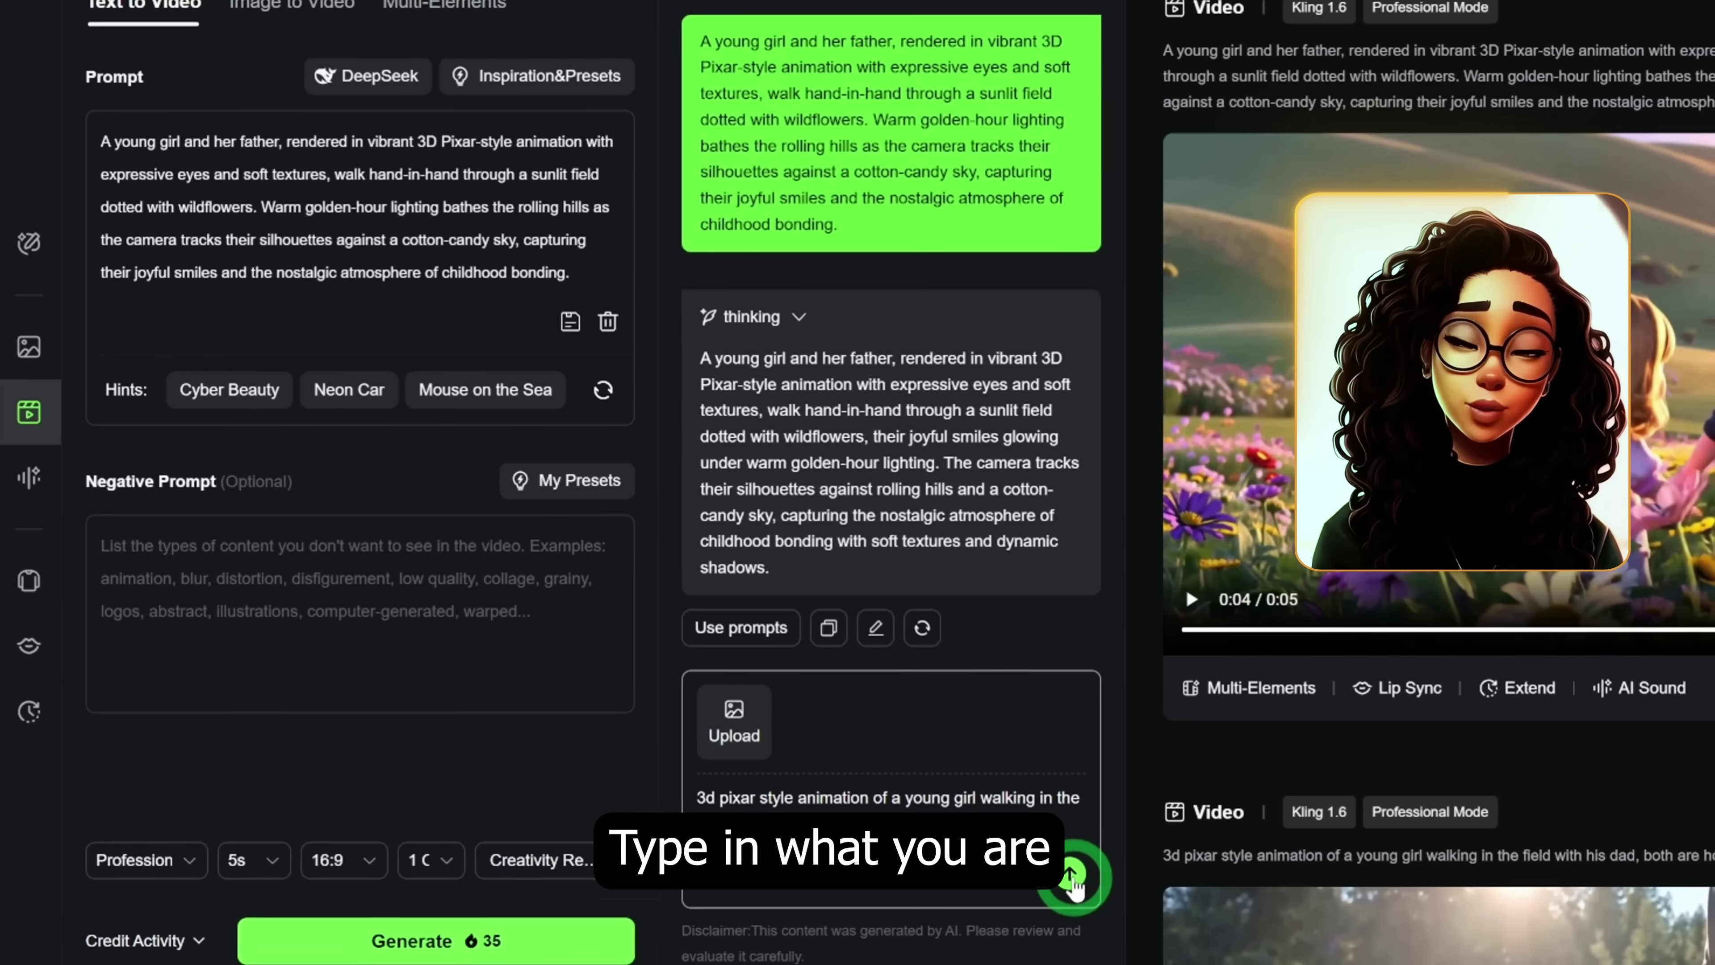
{"action": "left_click", "coordinate": [1072, 877]}
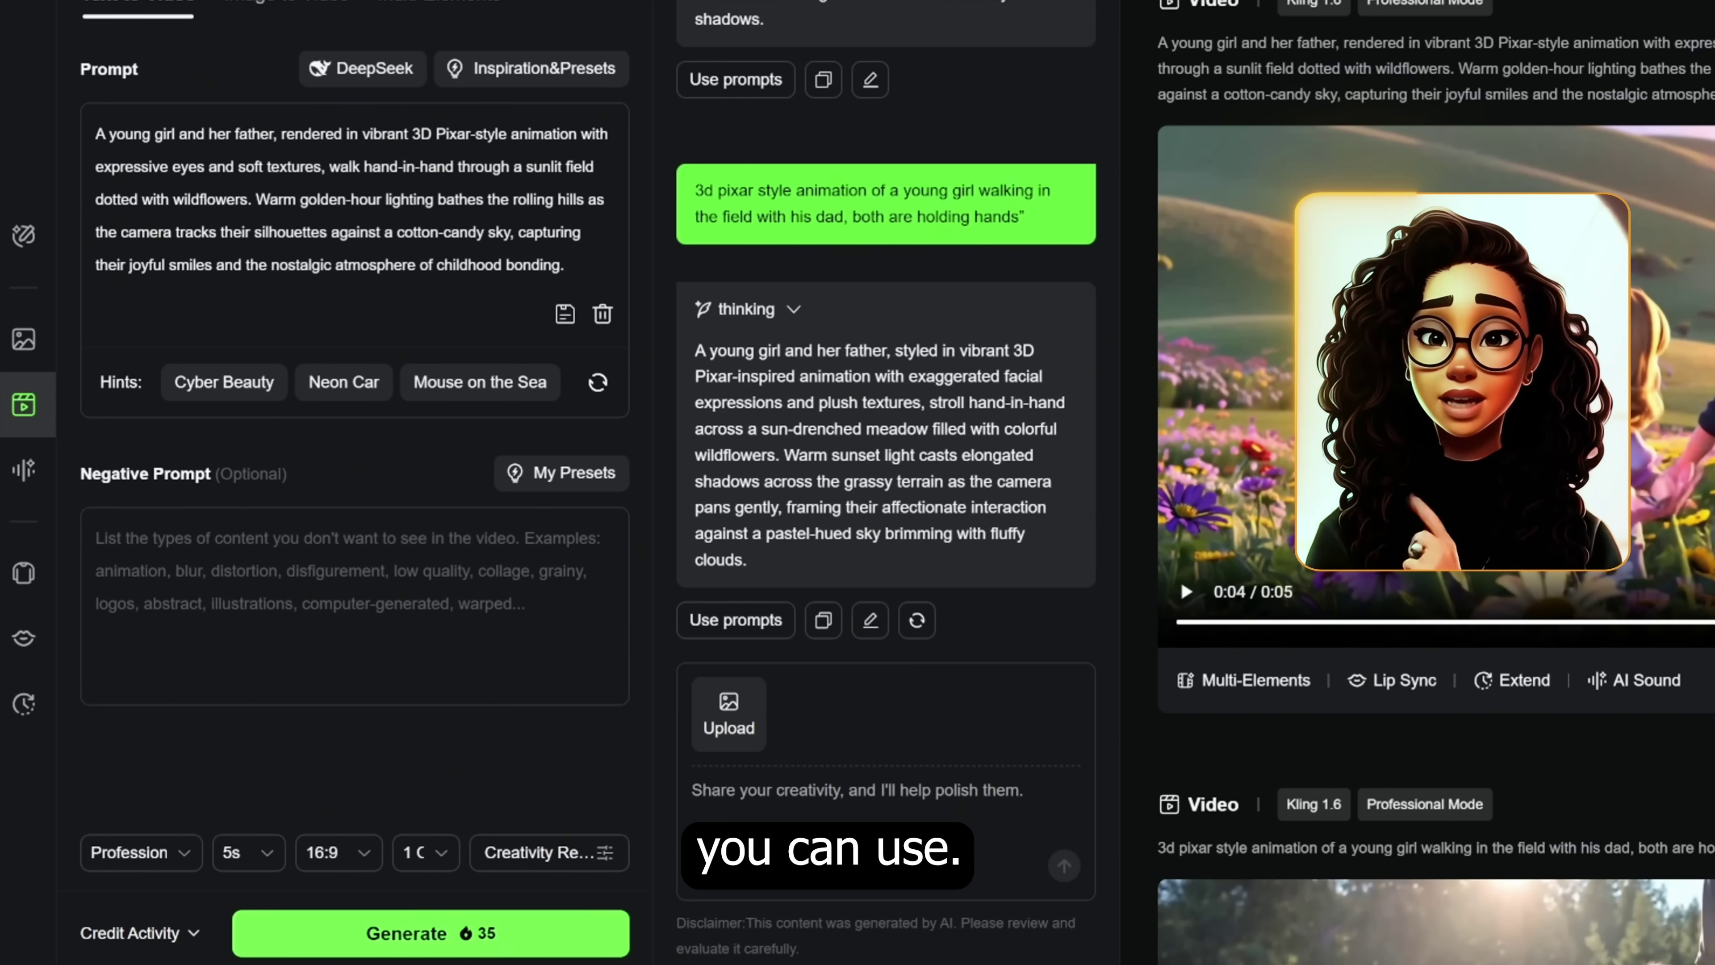
{"action": "left_click", "coordinate": [536, 69]}
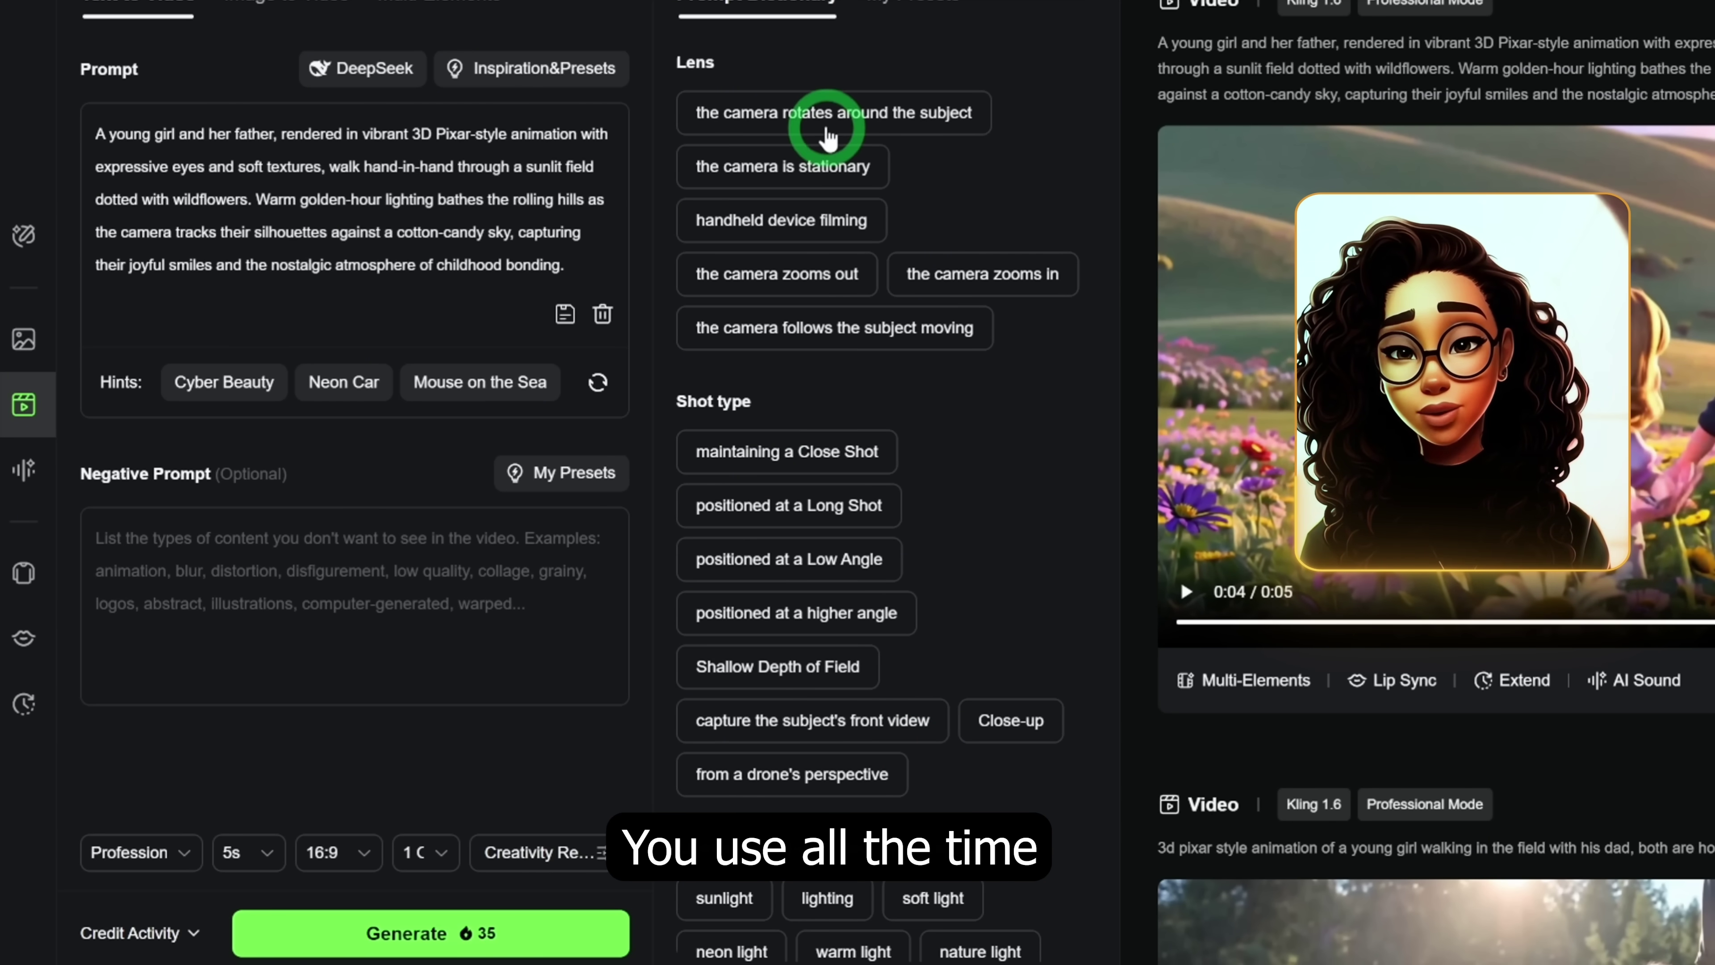
Step: Paste 'blurry, pixelated, distorted hands, glitchy movement, jerky camera, low quality, disfigurement, warped' as negative prompt
{"action": "scroll", "coordinate": [827, 136], "scroll_direction": "down", "scroll_amount": 5}
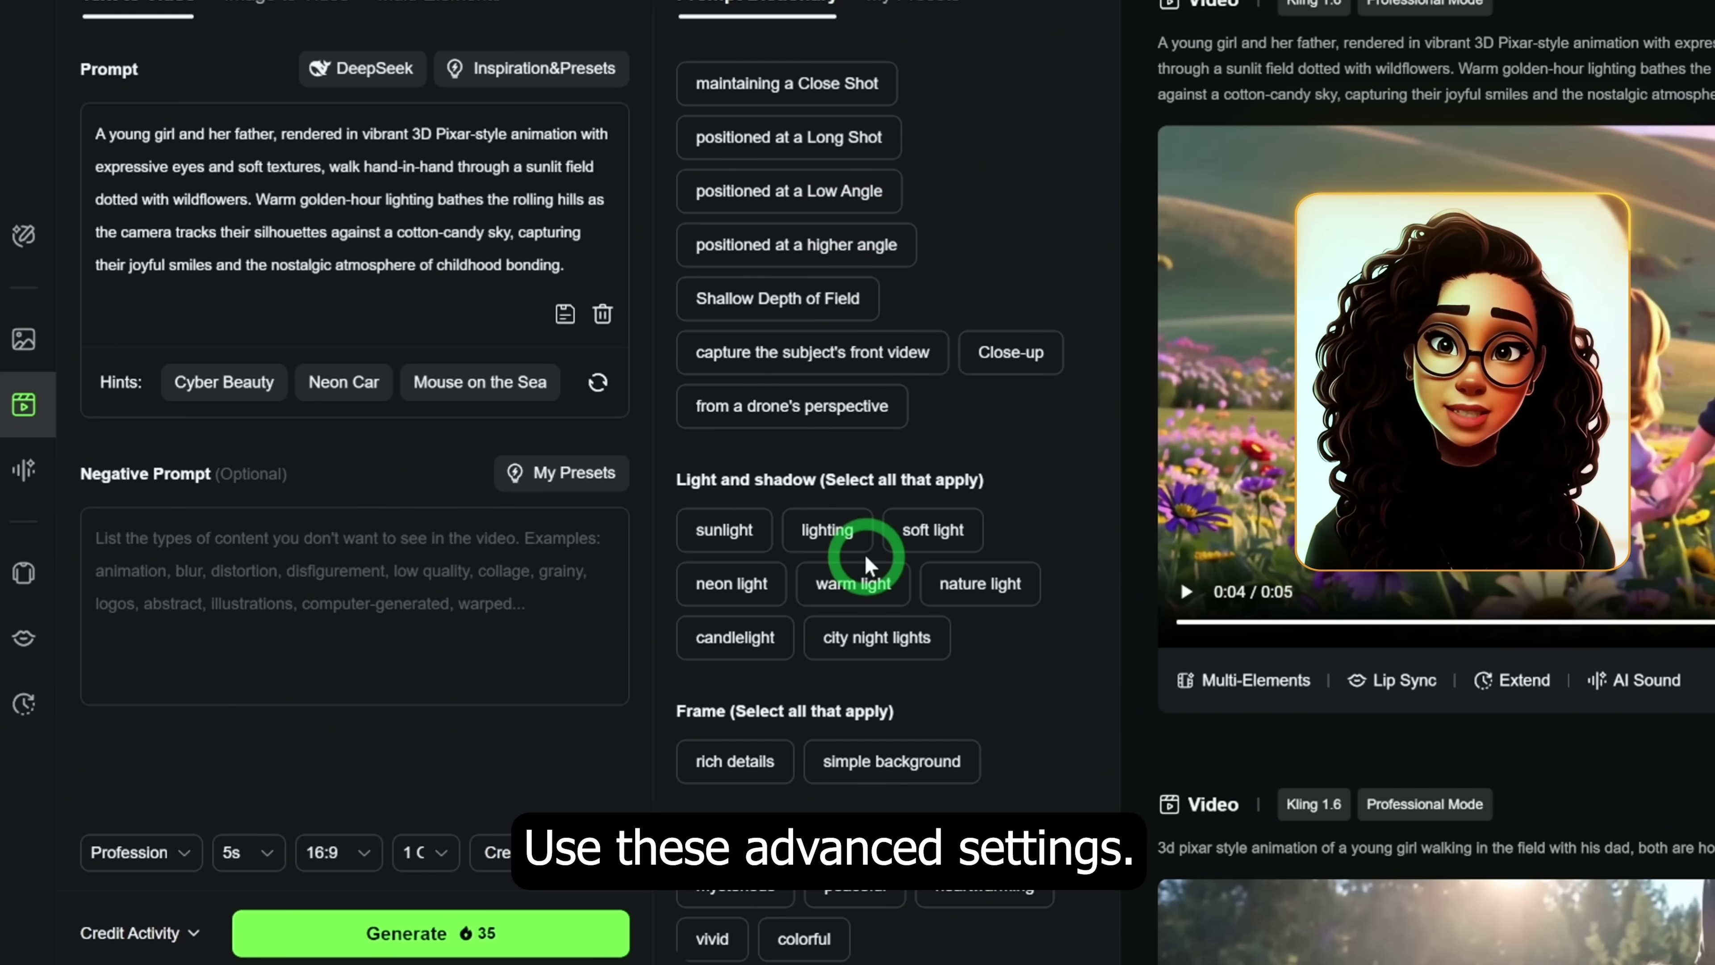
{"action": "scroll", "coordinate": [862, 560], "scroll_direction": "up", "scroll_amount": 5}
{"action": "left_click", "coordinate": [166, 557]}
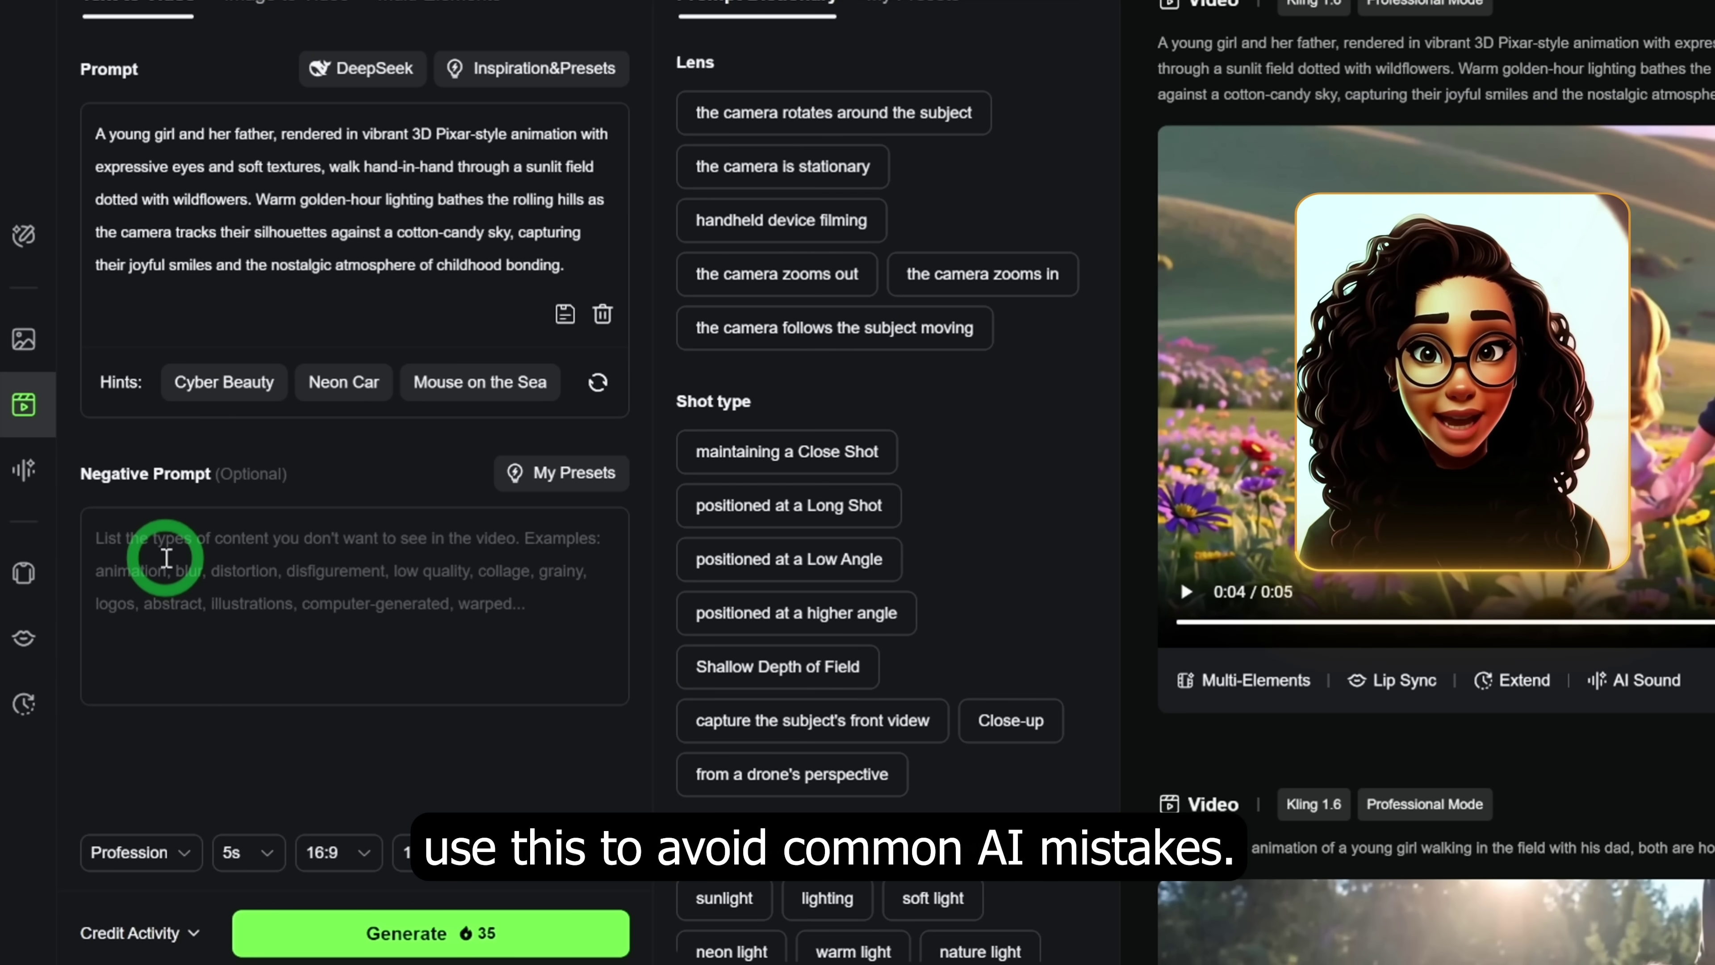
{"action": "type", "text": "blurry, pixelated, distorted hands, glitchy movement, jerky camera, low quality, disfigurement, warped"}
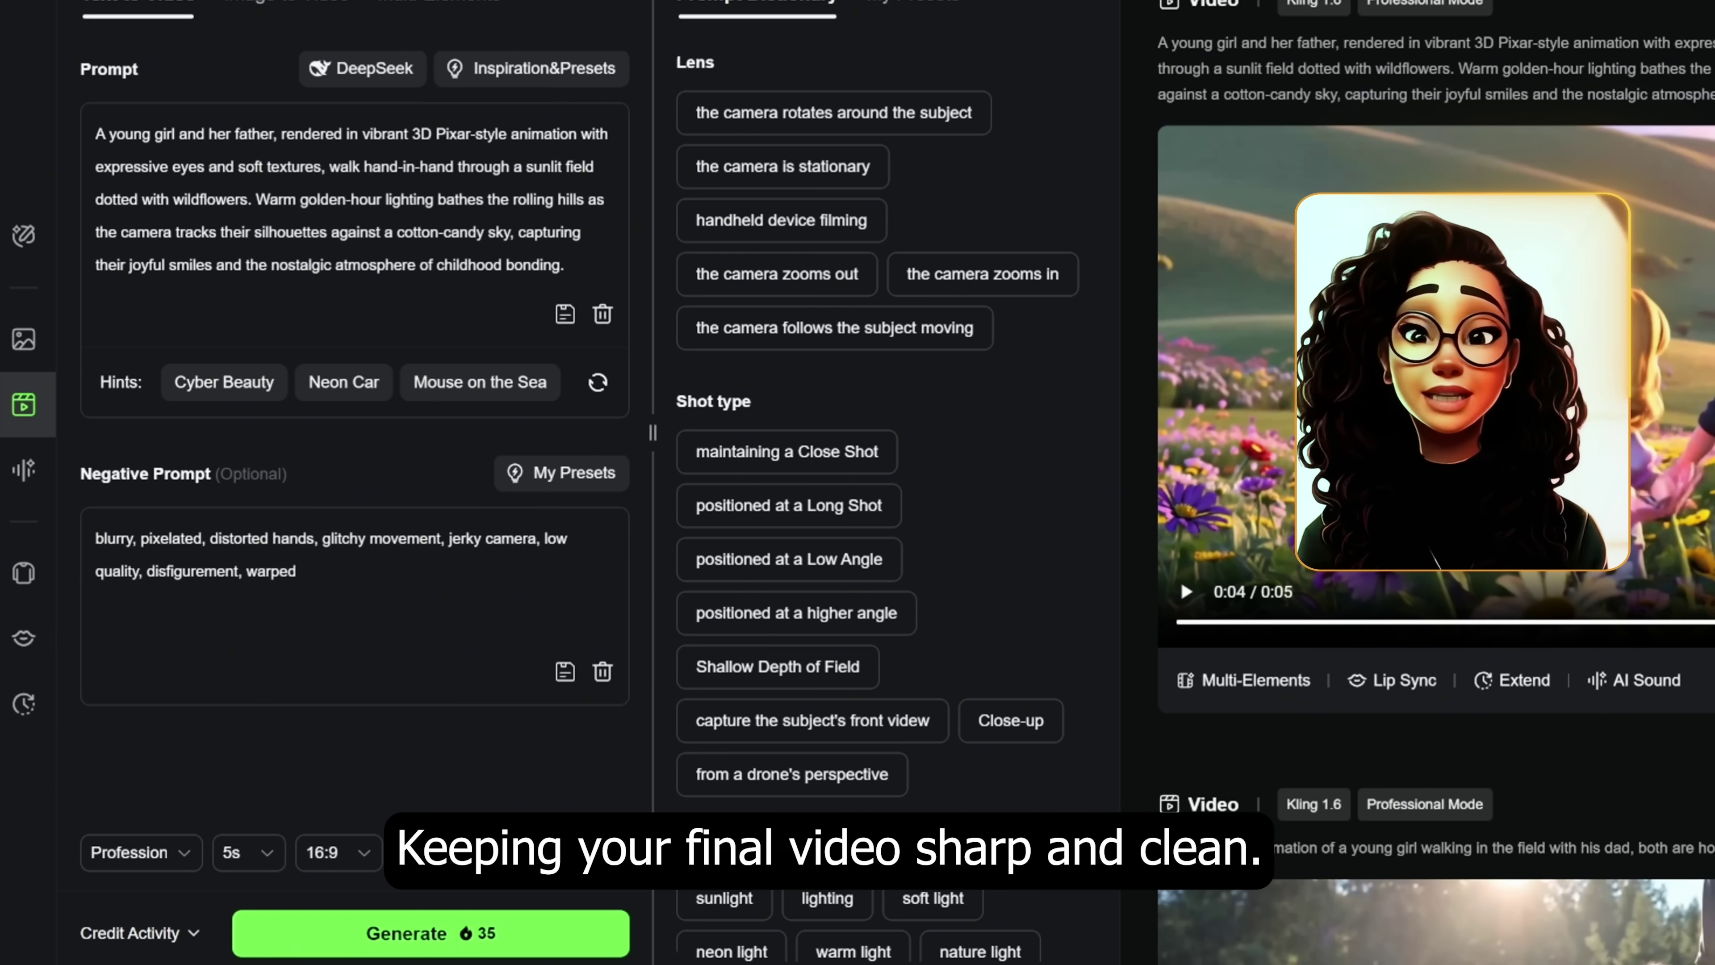
Step: Choose Professional mode and set the creativity–relevance balance to 0.5
{"action": "left_click", "coordinate": [497, 400]}
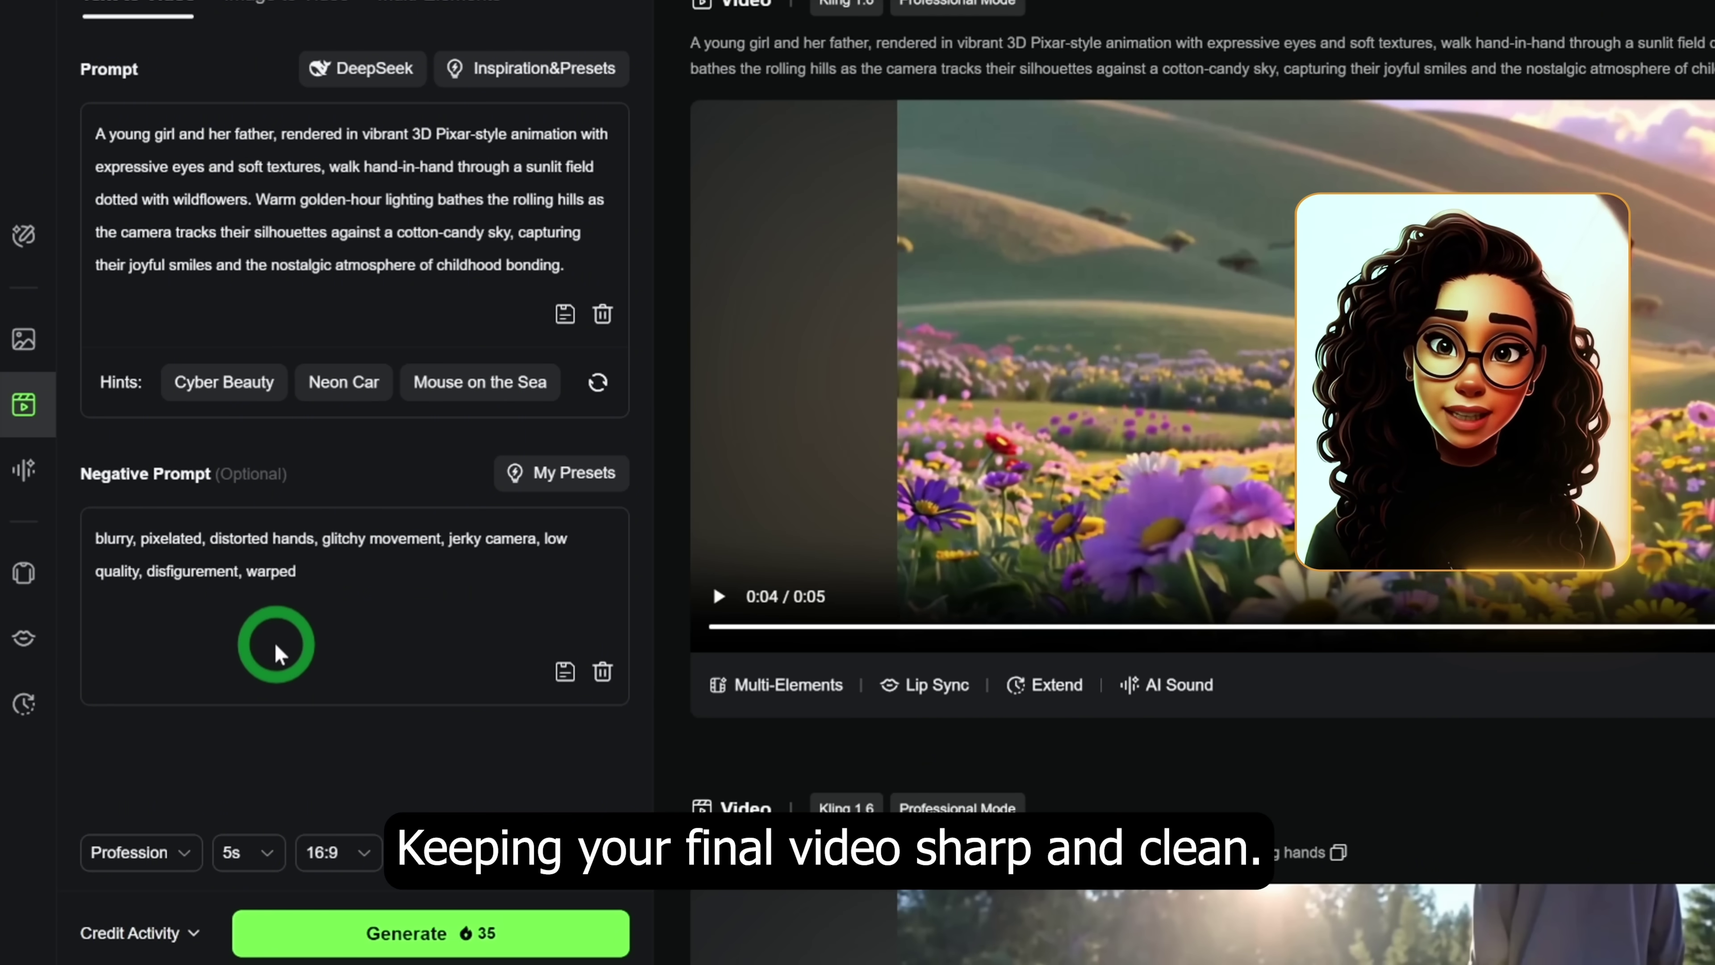
{"action": "left_click", "coordinate": [142, 862]}
{"action": "left_click", "coordinate": [177, 787]}
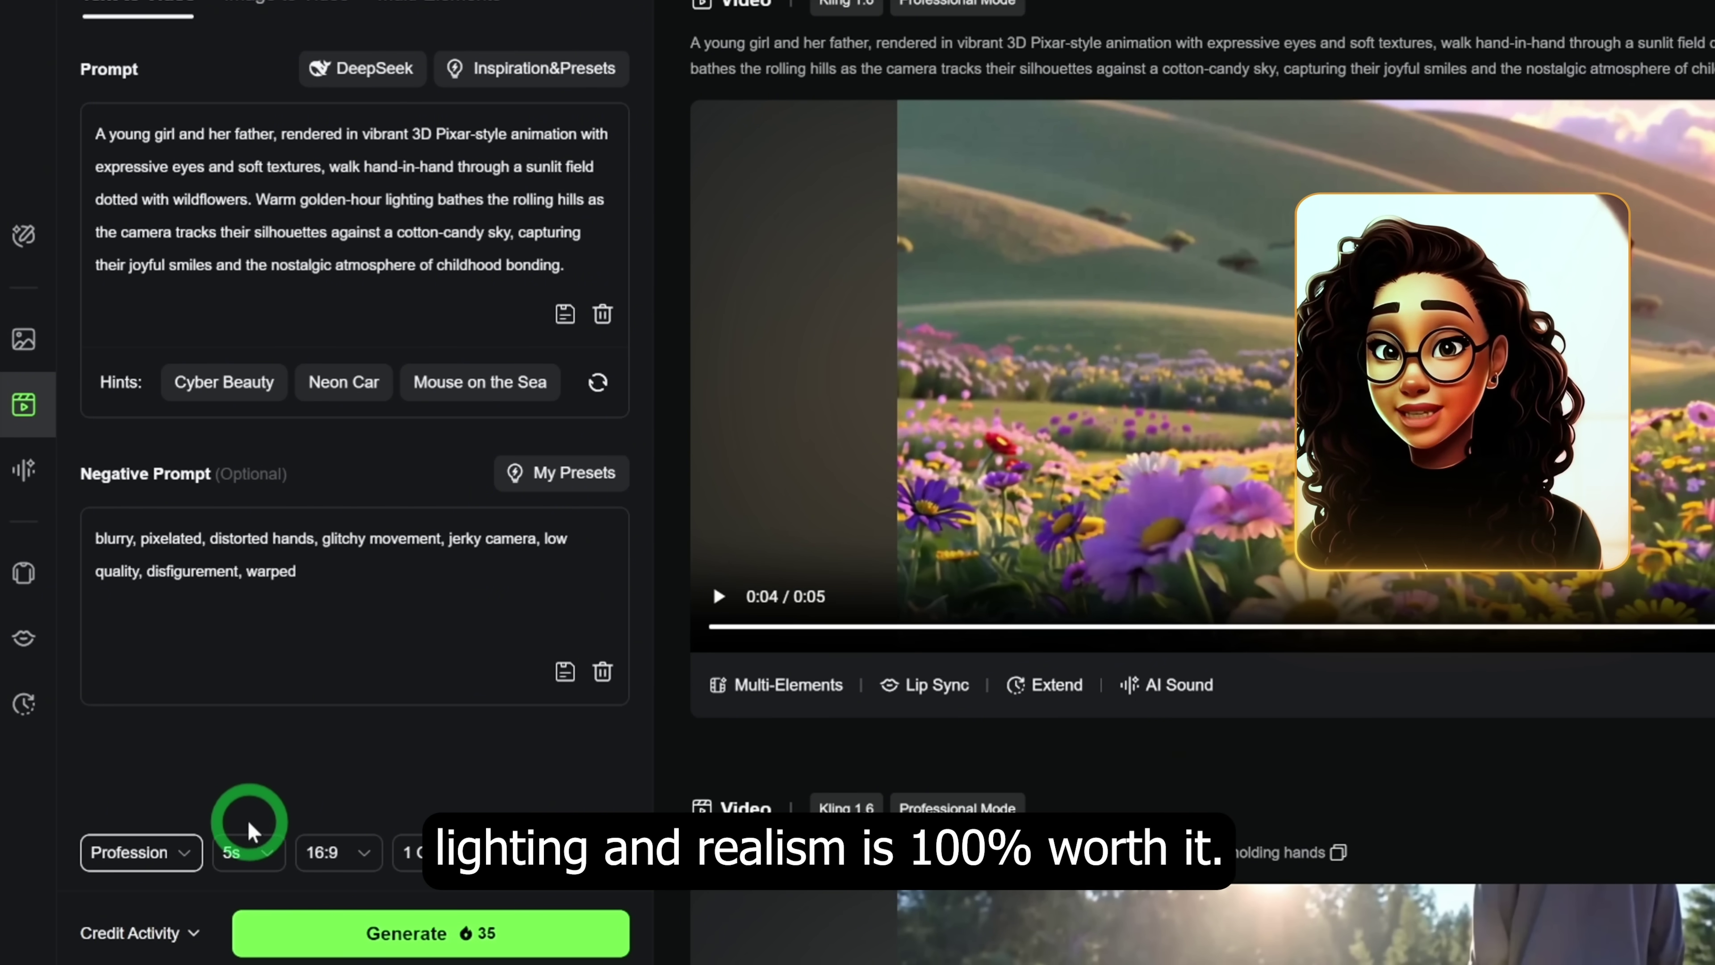
{"action": "left_click", "coordinate": [262, 852]}
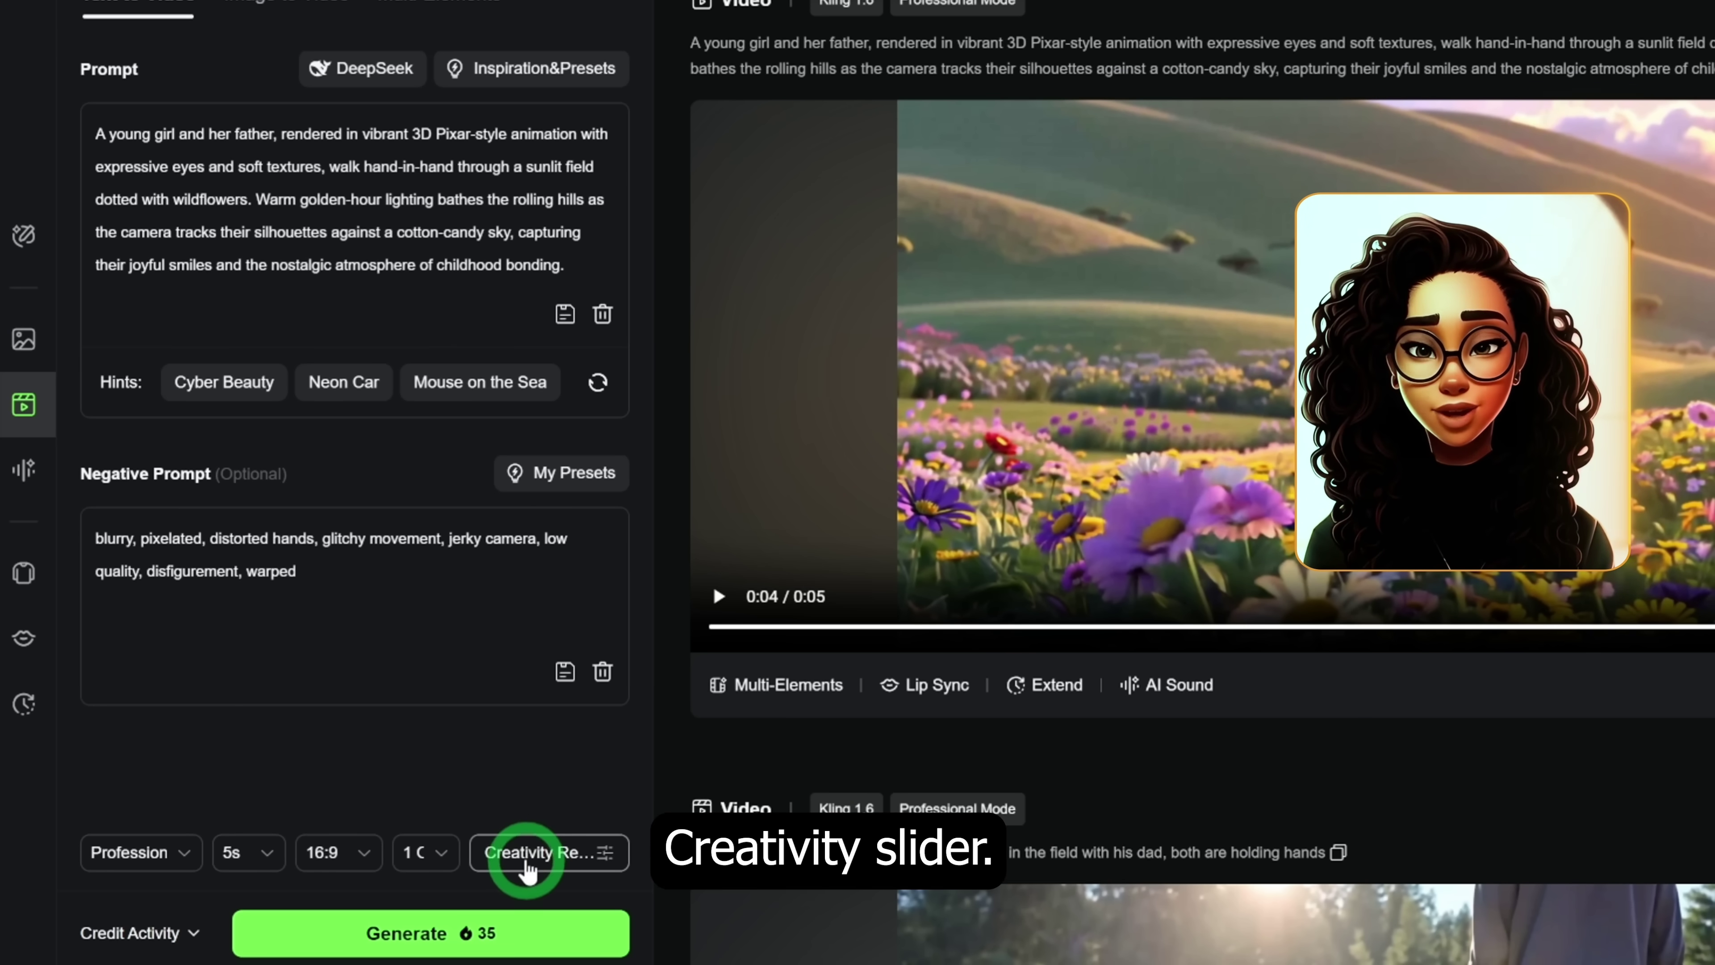
{"action": "left_click", "coordinate": [533, 852]}
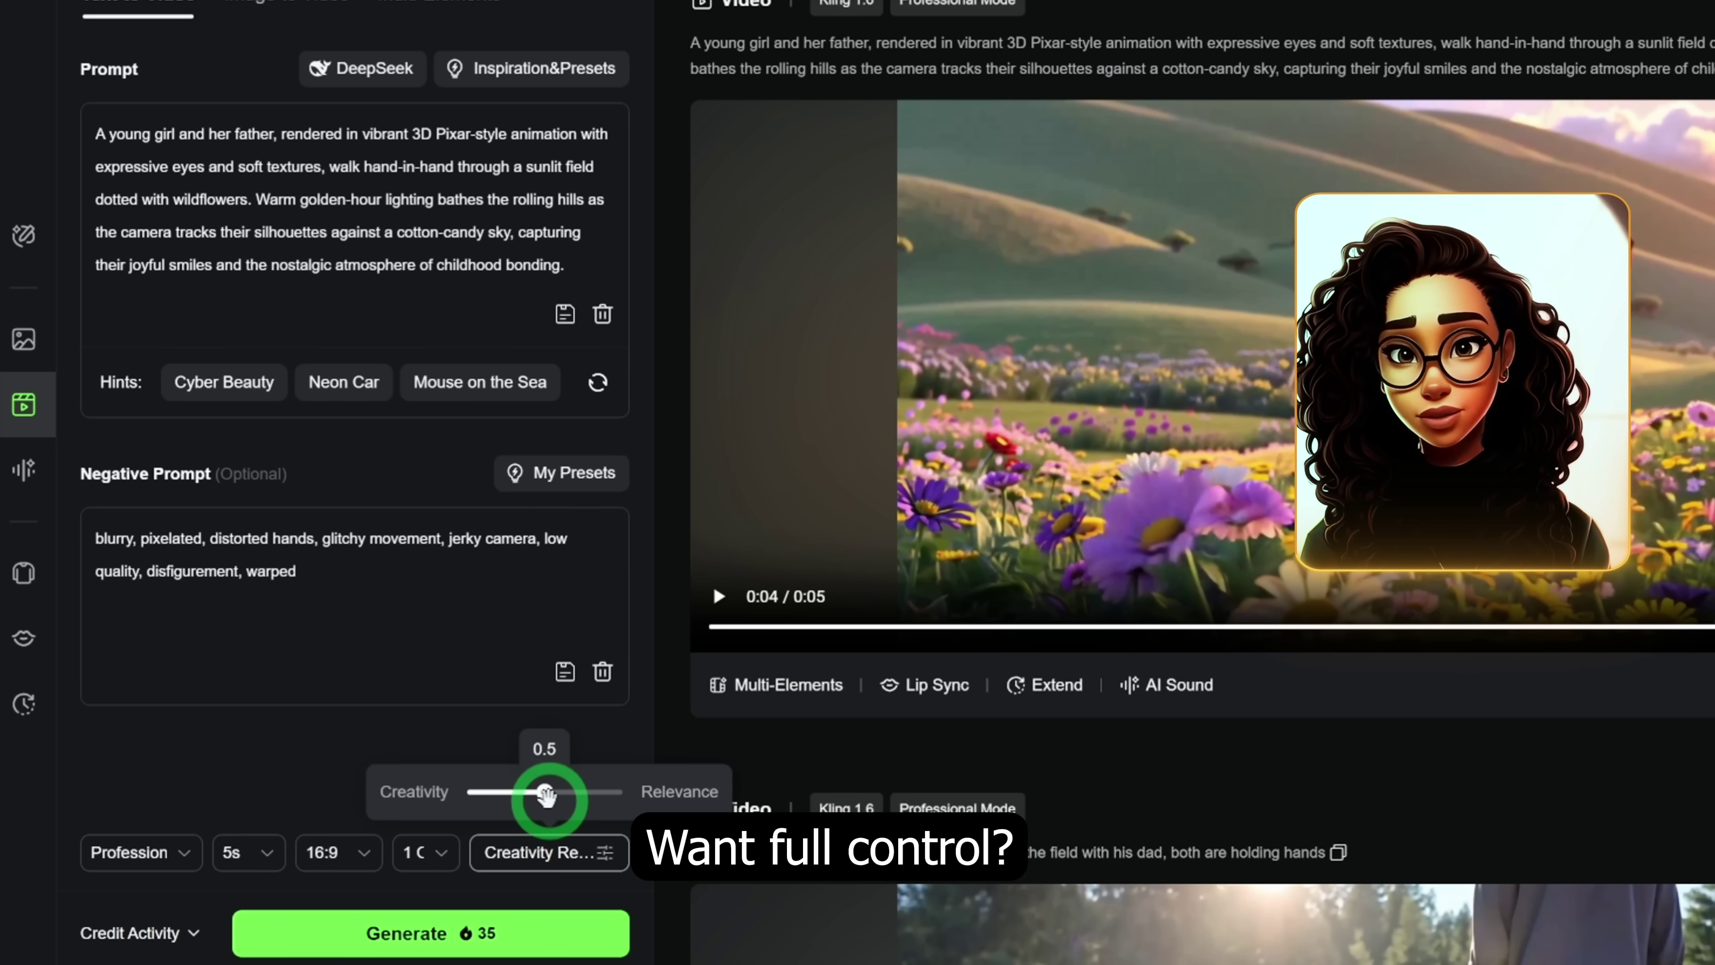
{"action": "mouse_move", "coordinate": [561, 799]}
{"action": "left_mouse_down"}
{"action": "mouse_move", "coordinate": [637, 799]}
{"action": "mouse_move", "coordinate": [425, 796]}
{"action": "mouse_move", "coordinate": [540, 797]}
{"action": "left_mouse_up"}
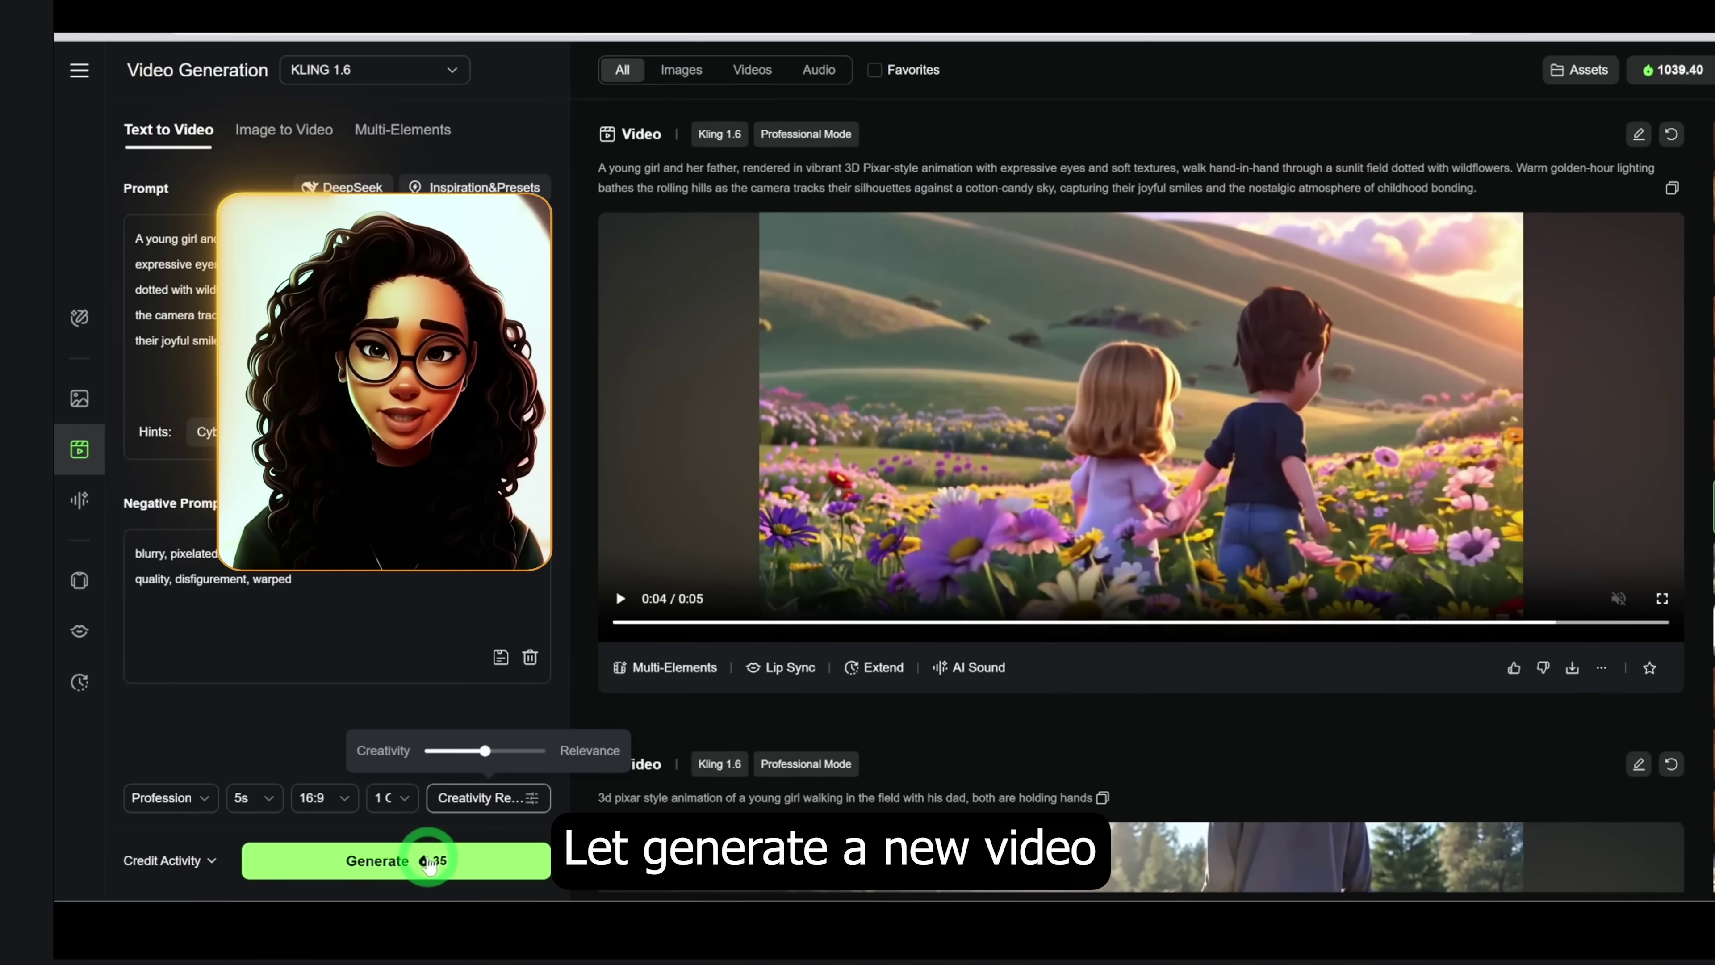
Step: Generate the girl-and-father video, then play and pause the latest clip
{"action": "left_click", "coordinate": [429, 862]}
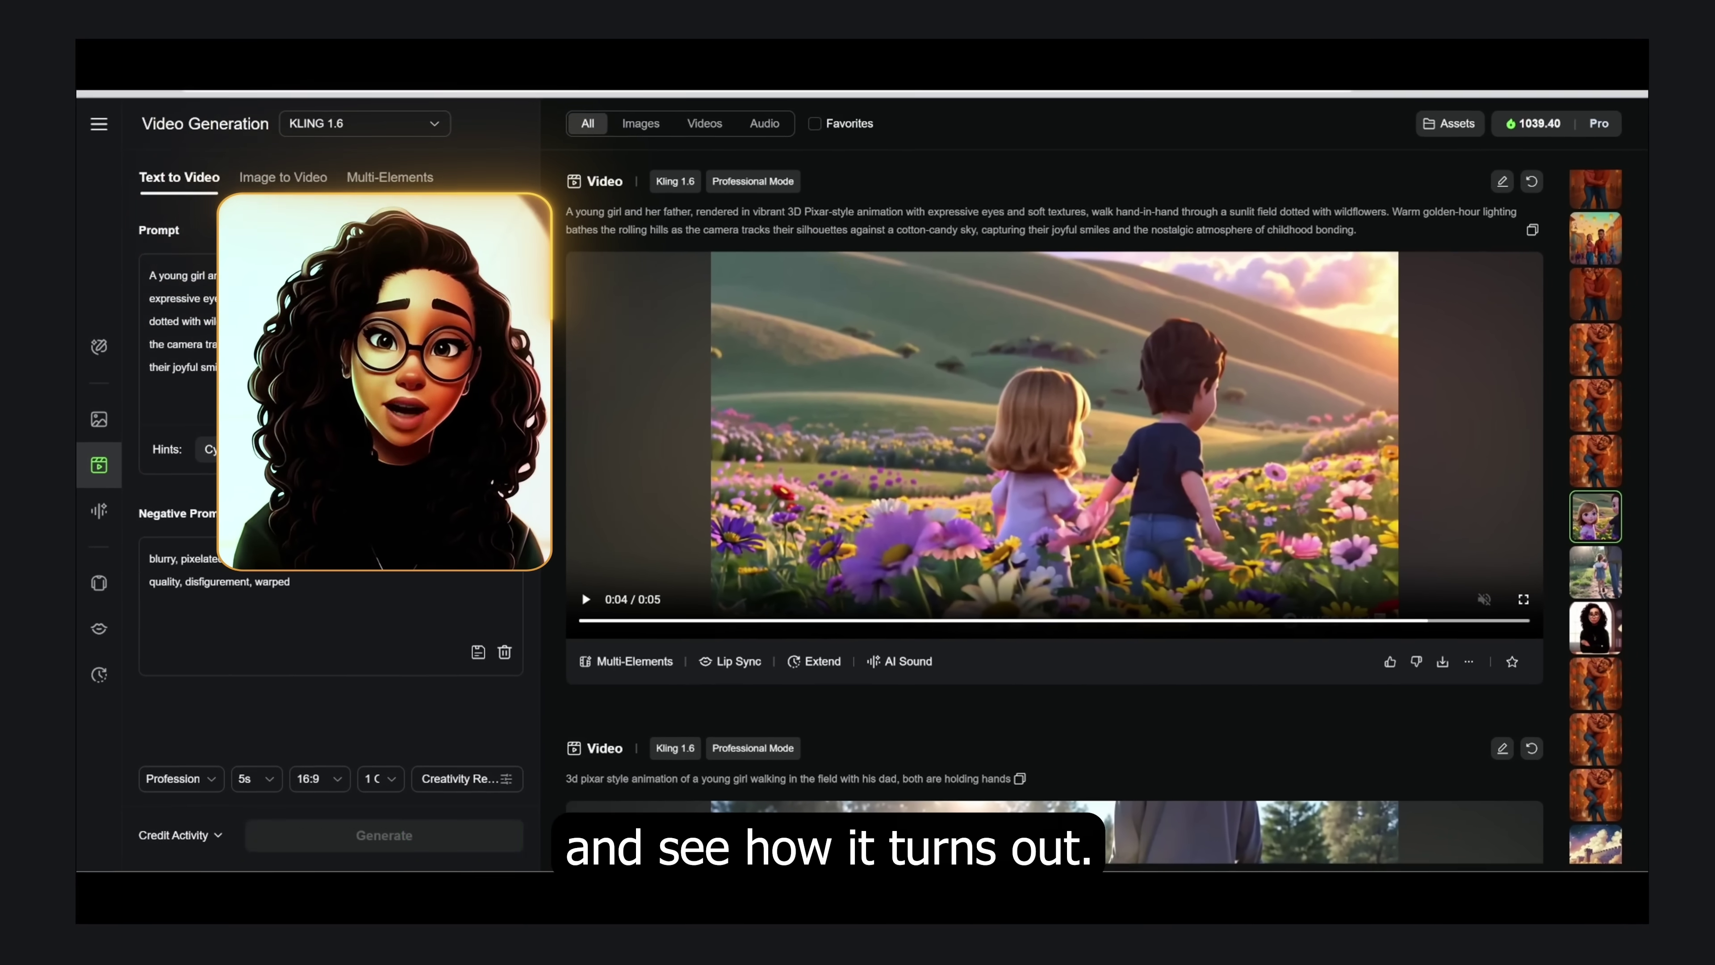
{"action": "left_click", "coordinate": [585, 598]}
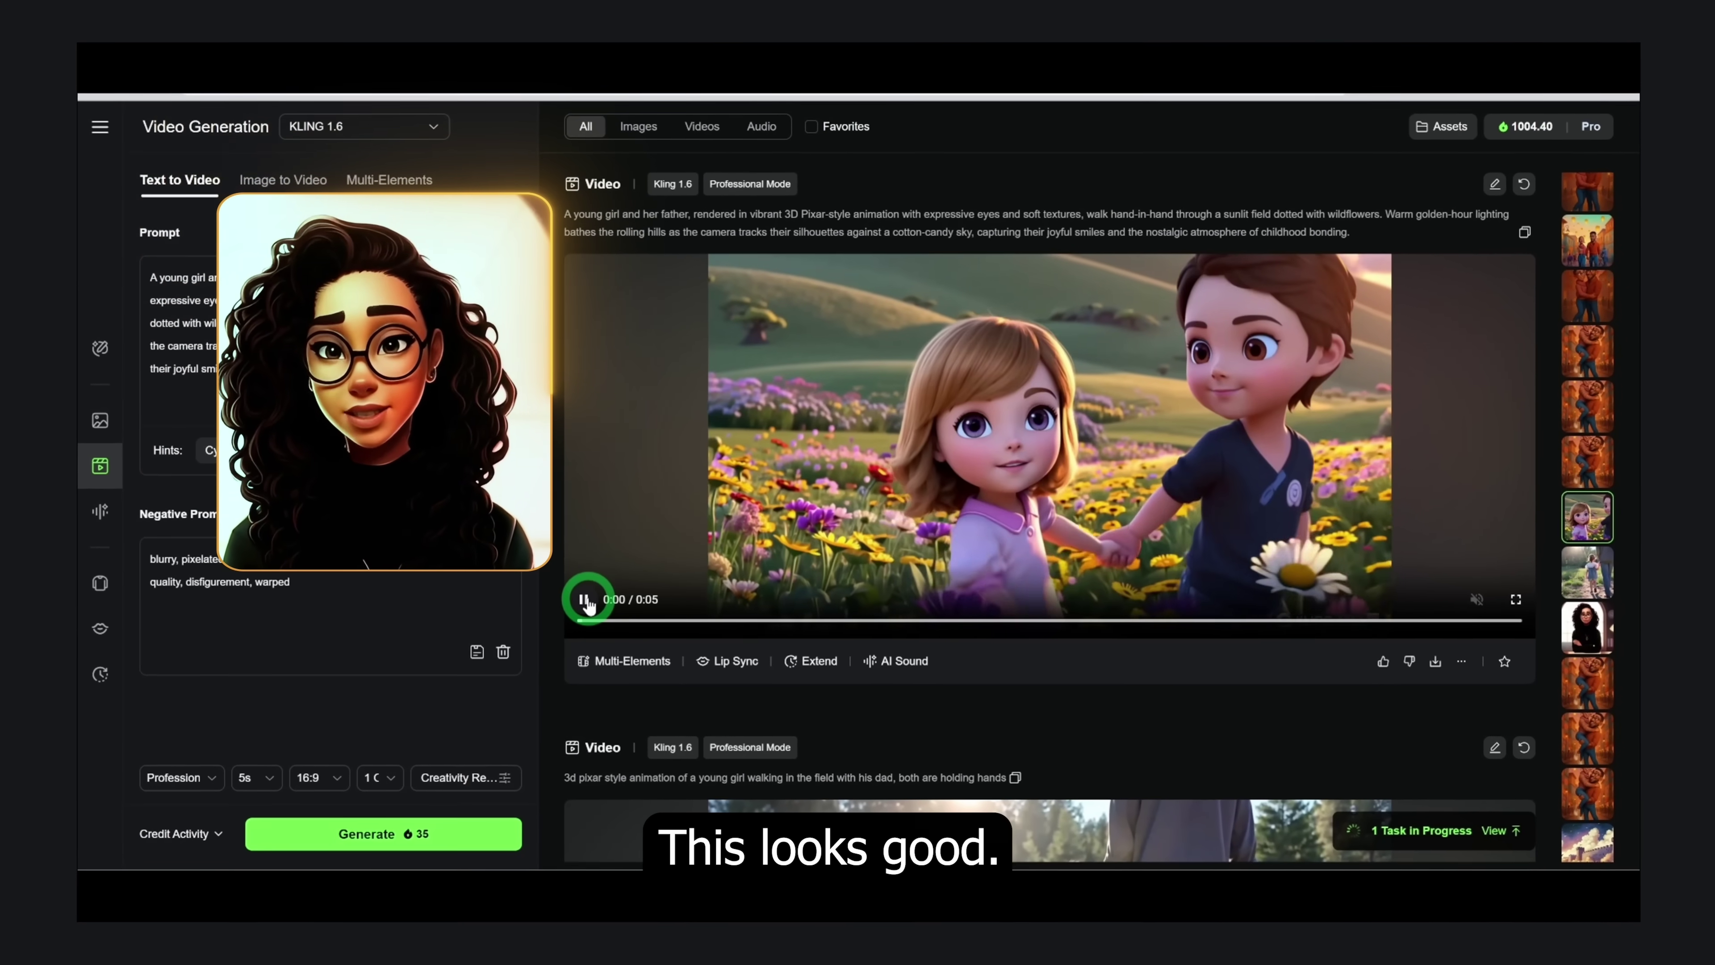
{"action": "left_click", "coordinate": [585, 598]}
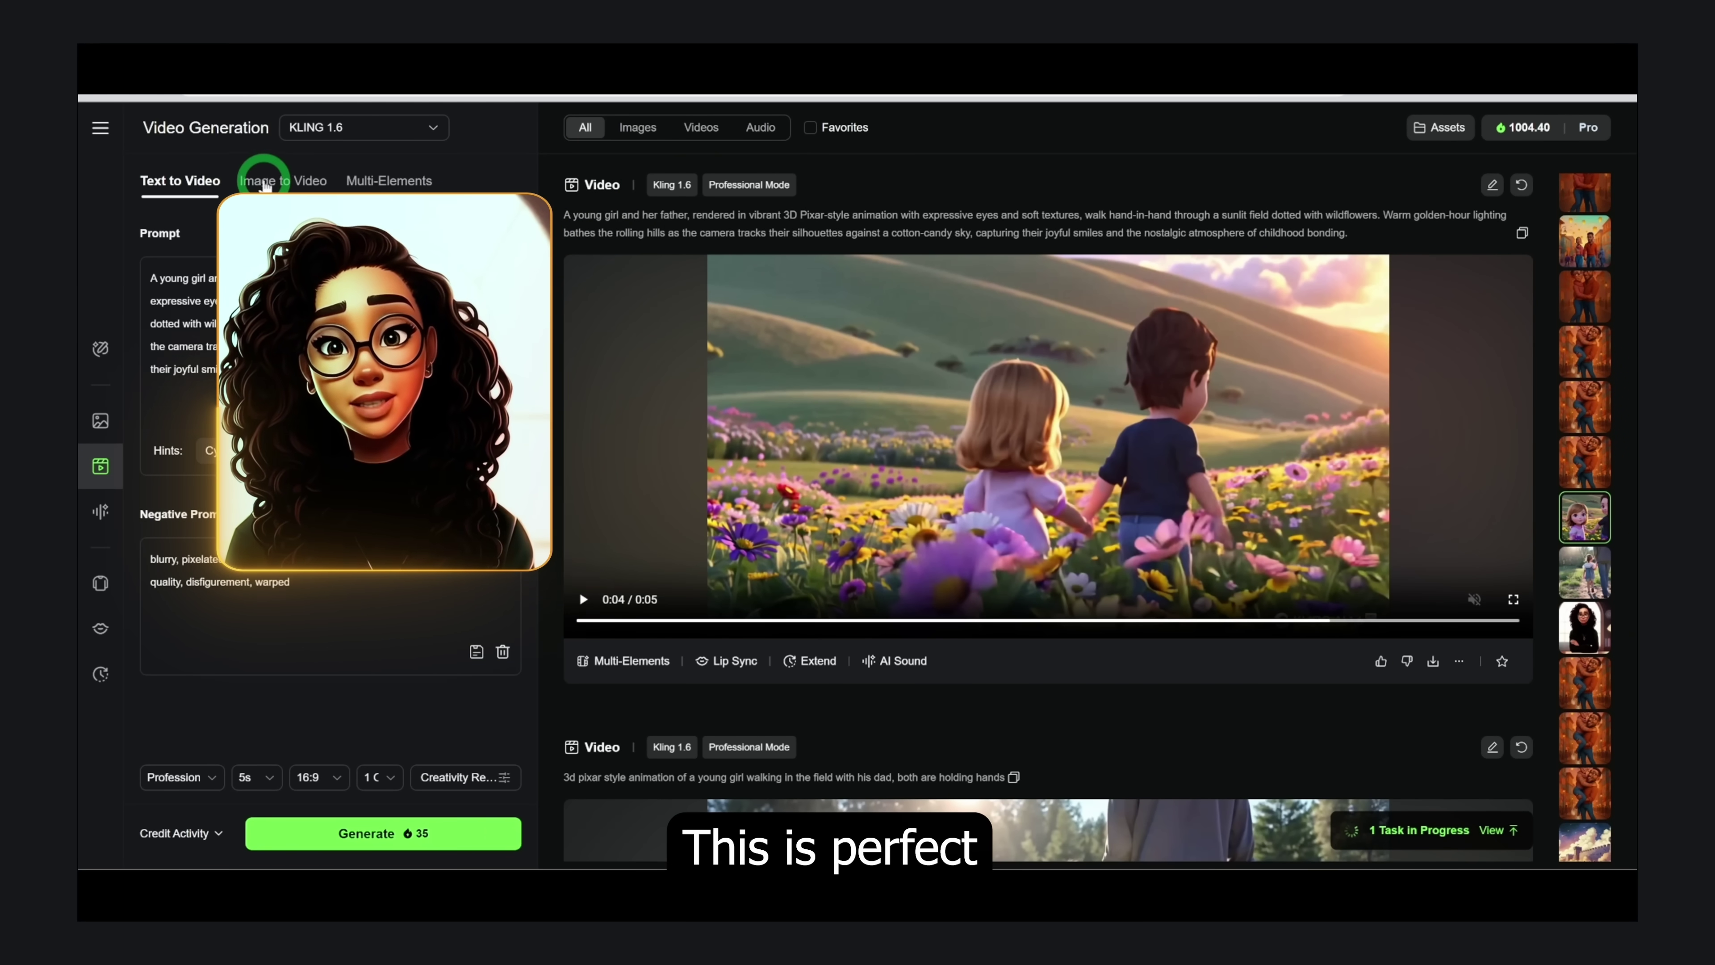
Step: In Image to Video, set the couple-lifting image as start frame and enter a slow-motion lantern-street spinning prompt
{"action": "left_click", "coordinate": [297, 182]}
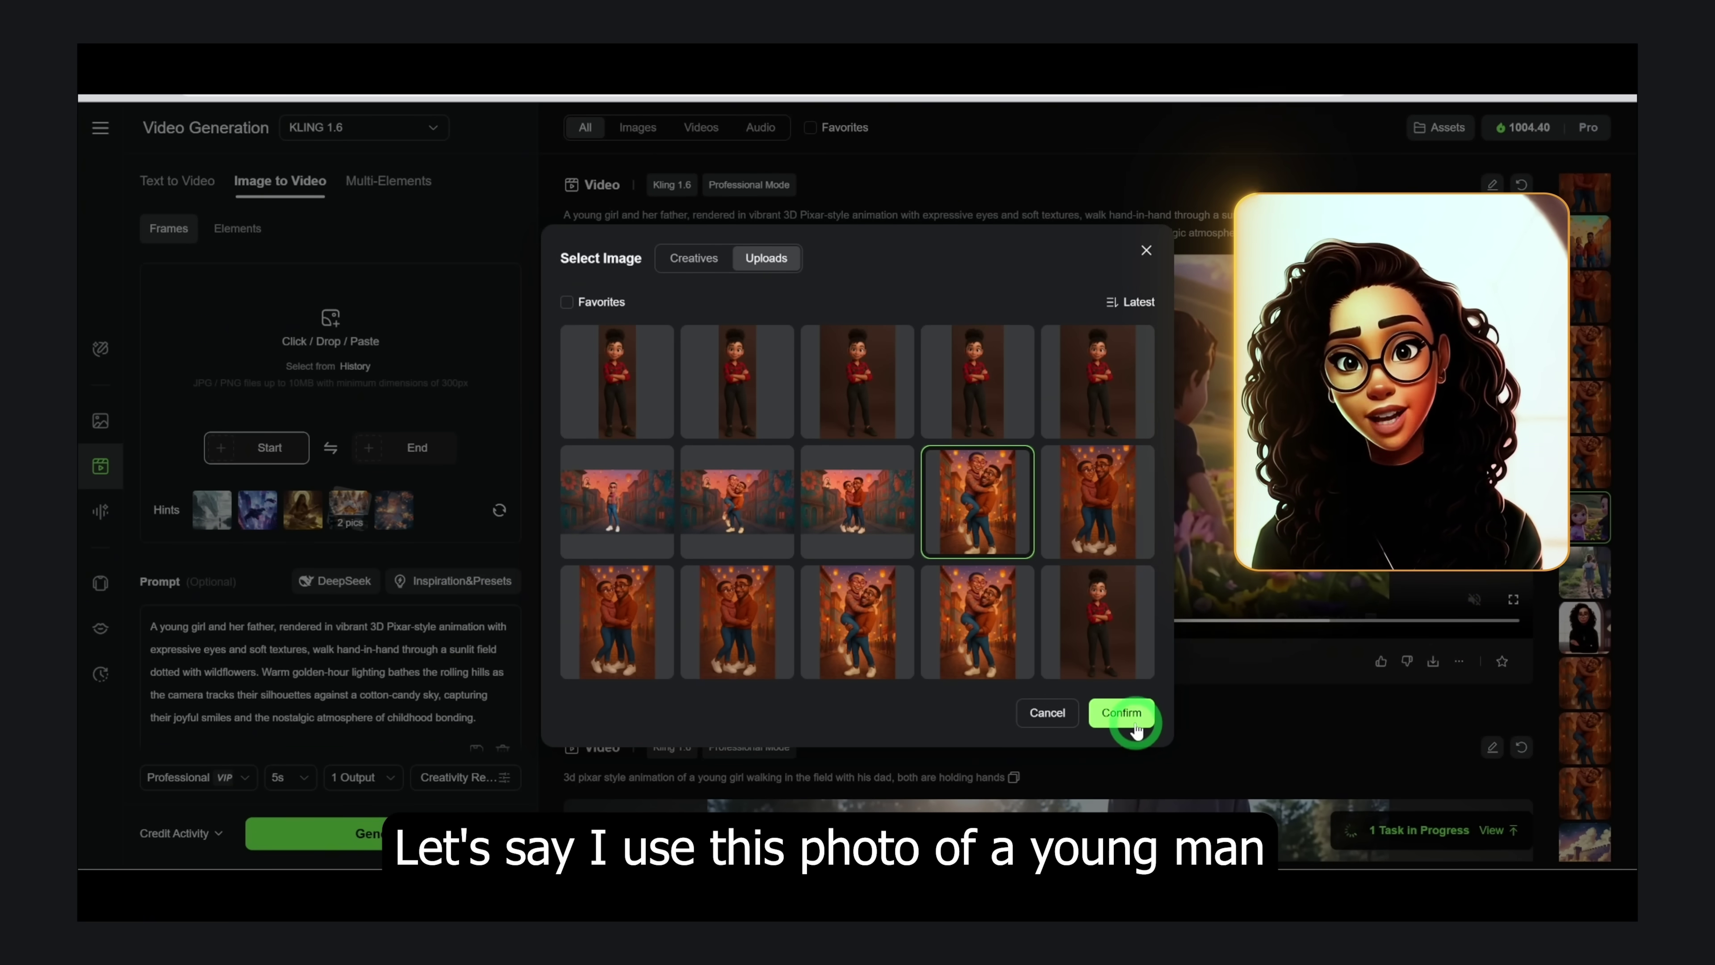
{"action": "left_click", "coordinate": [1122, 713]}
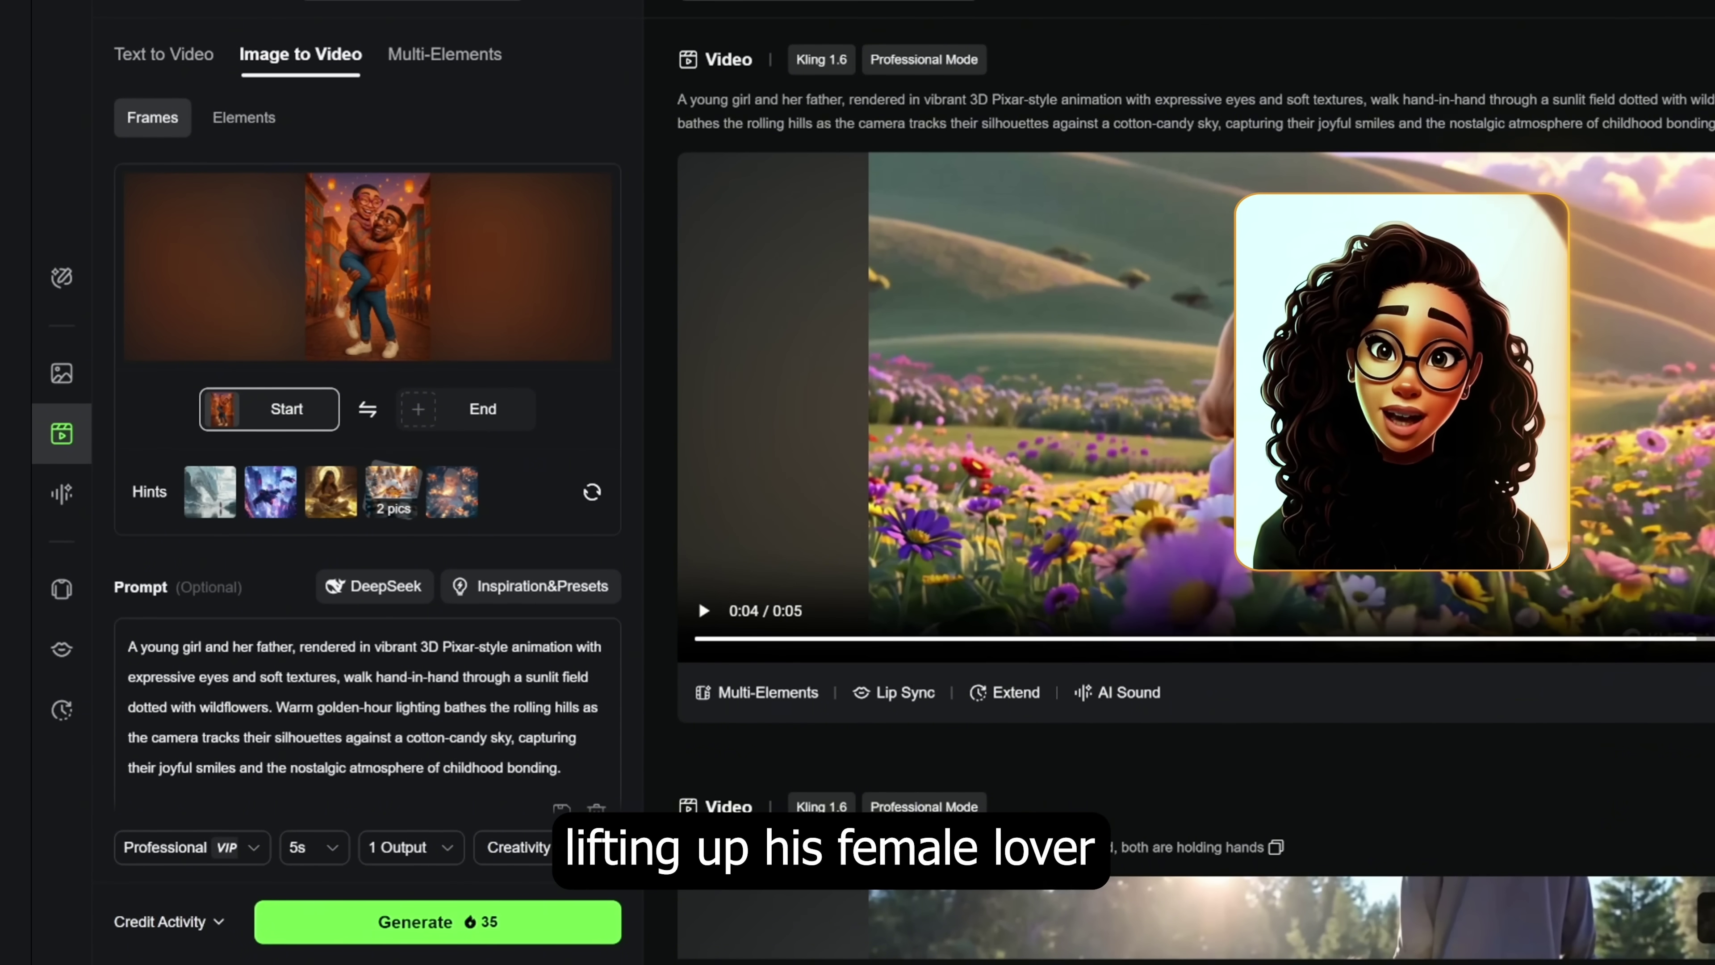
{"action": "left_click", "coordinate": [376, 214]}
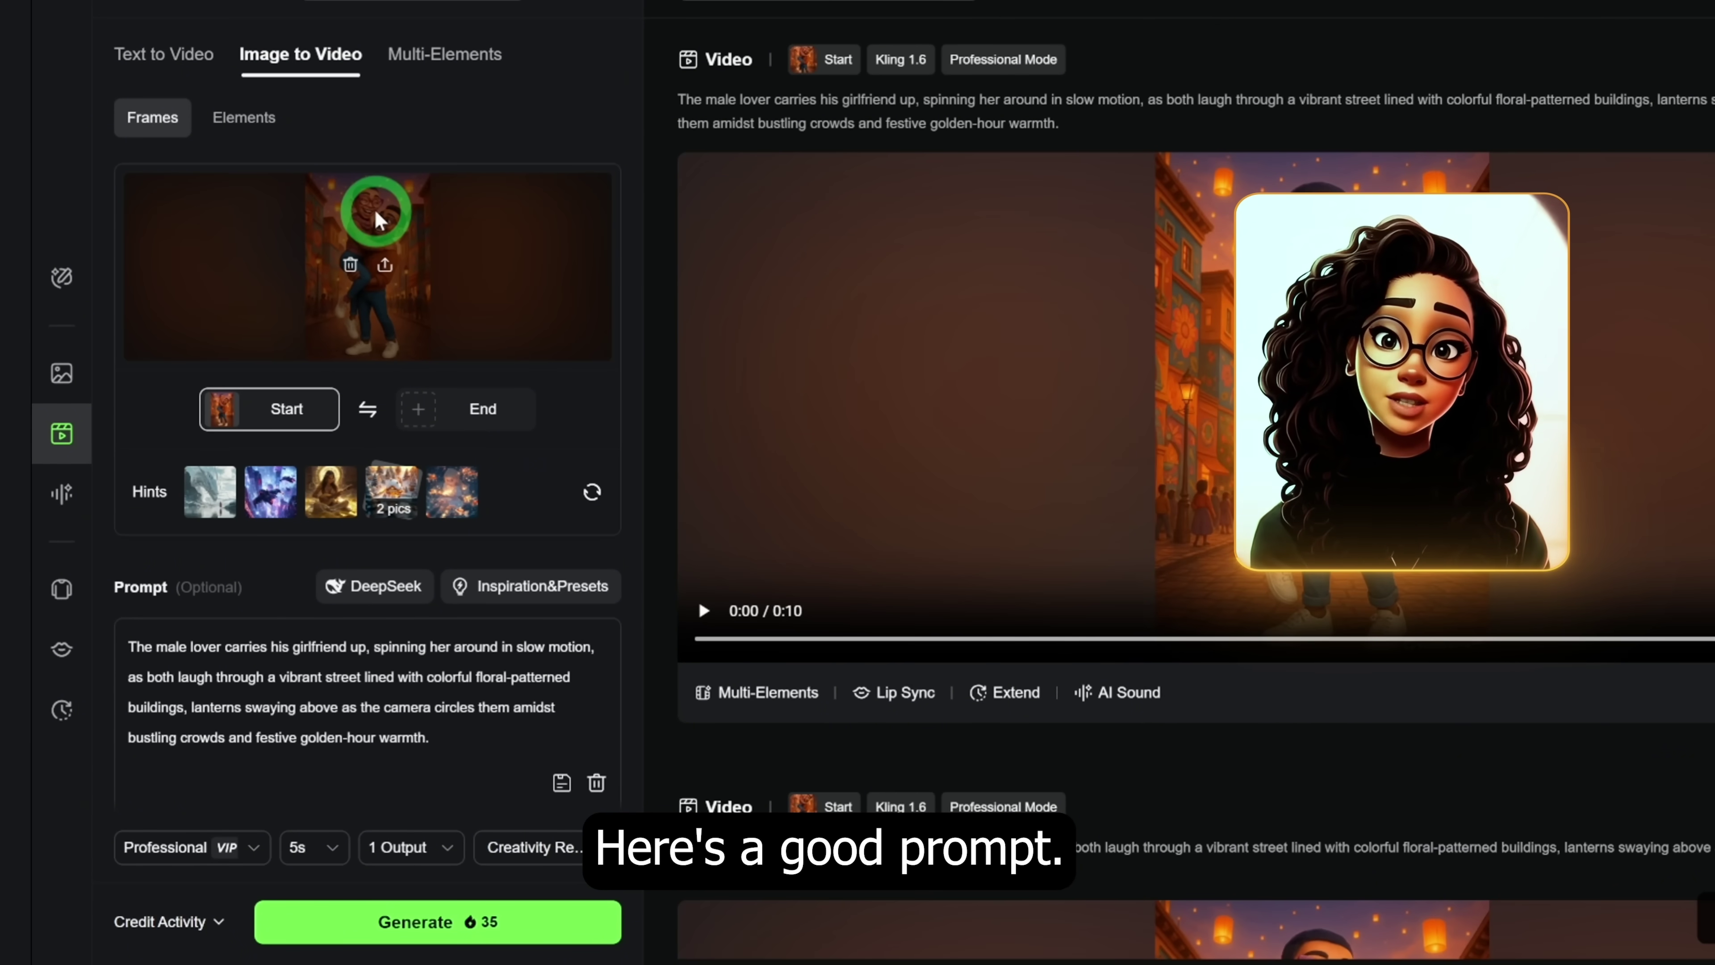
{"action": "scroll", "coordinate": [364, 218], "scroll_direction": "down", "scroll_amount": 2}
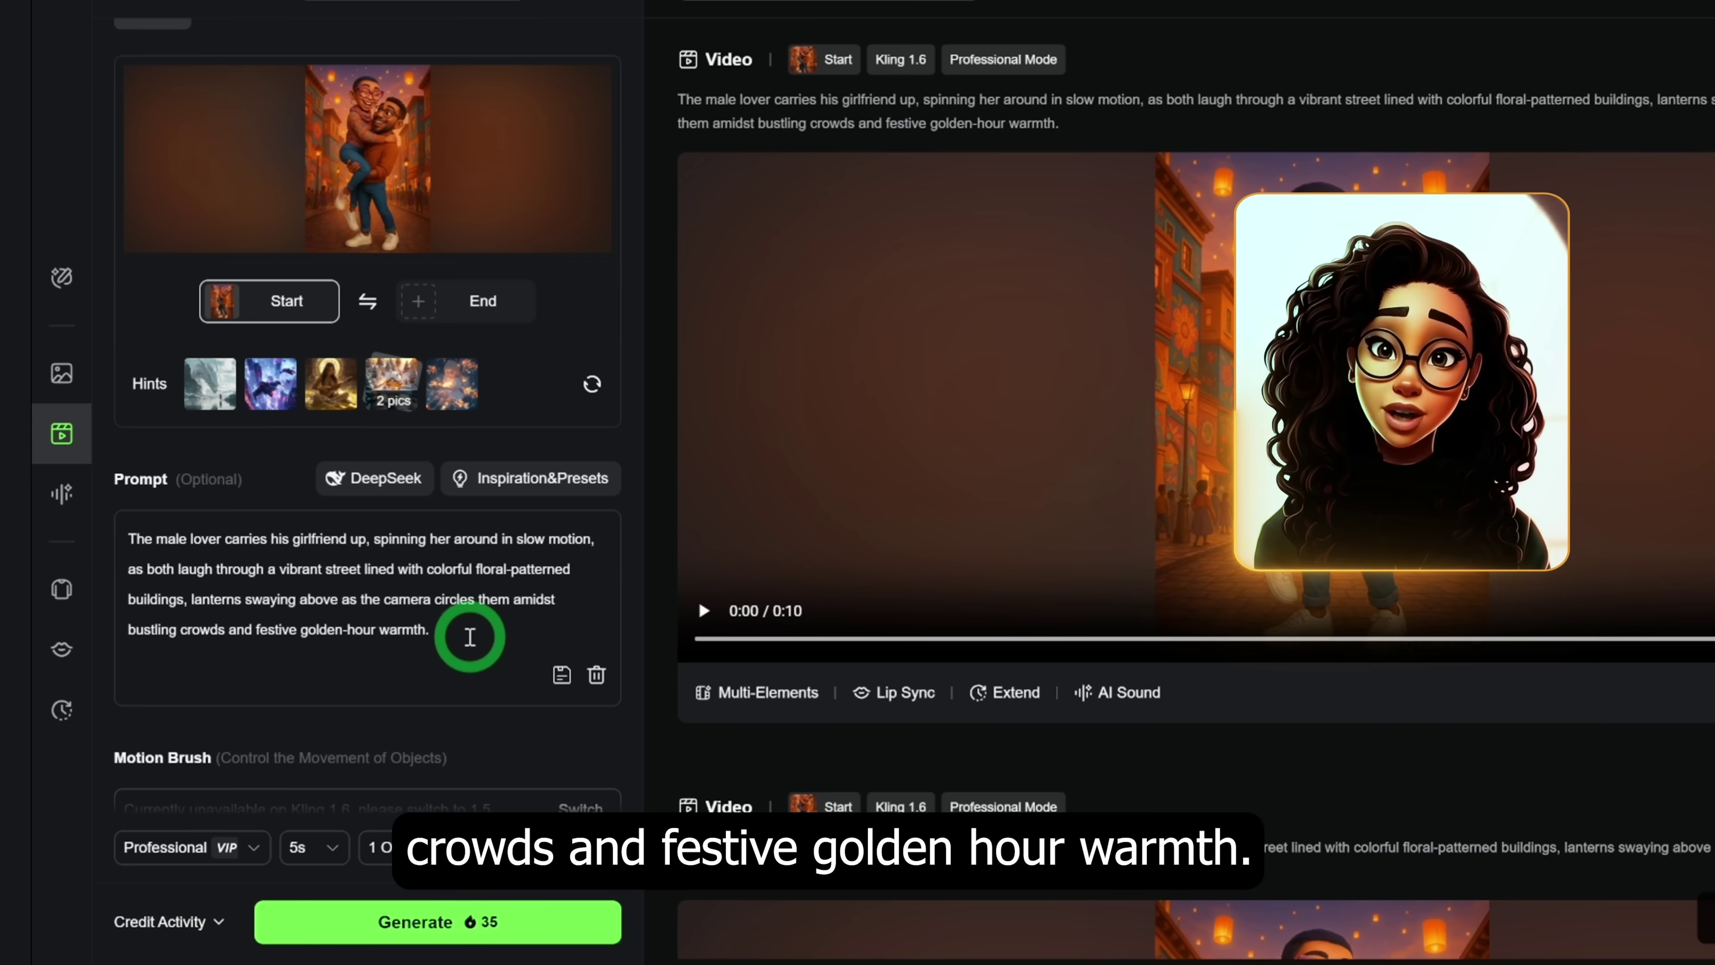
{"action": "scroll", "coordinate": [470, 637], "scroll_direction": "down", "scroll_amount": 5}
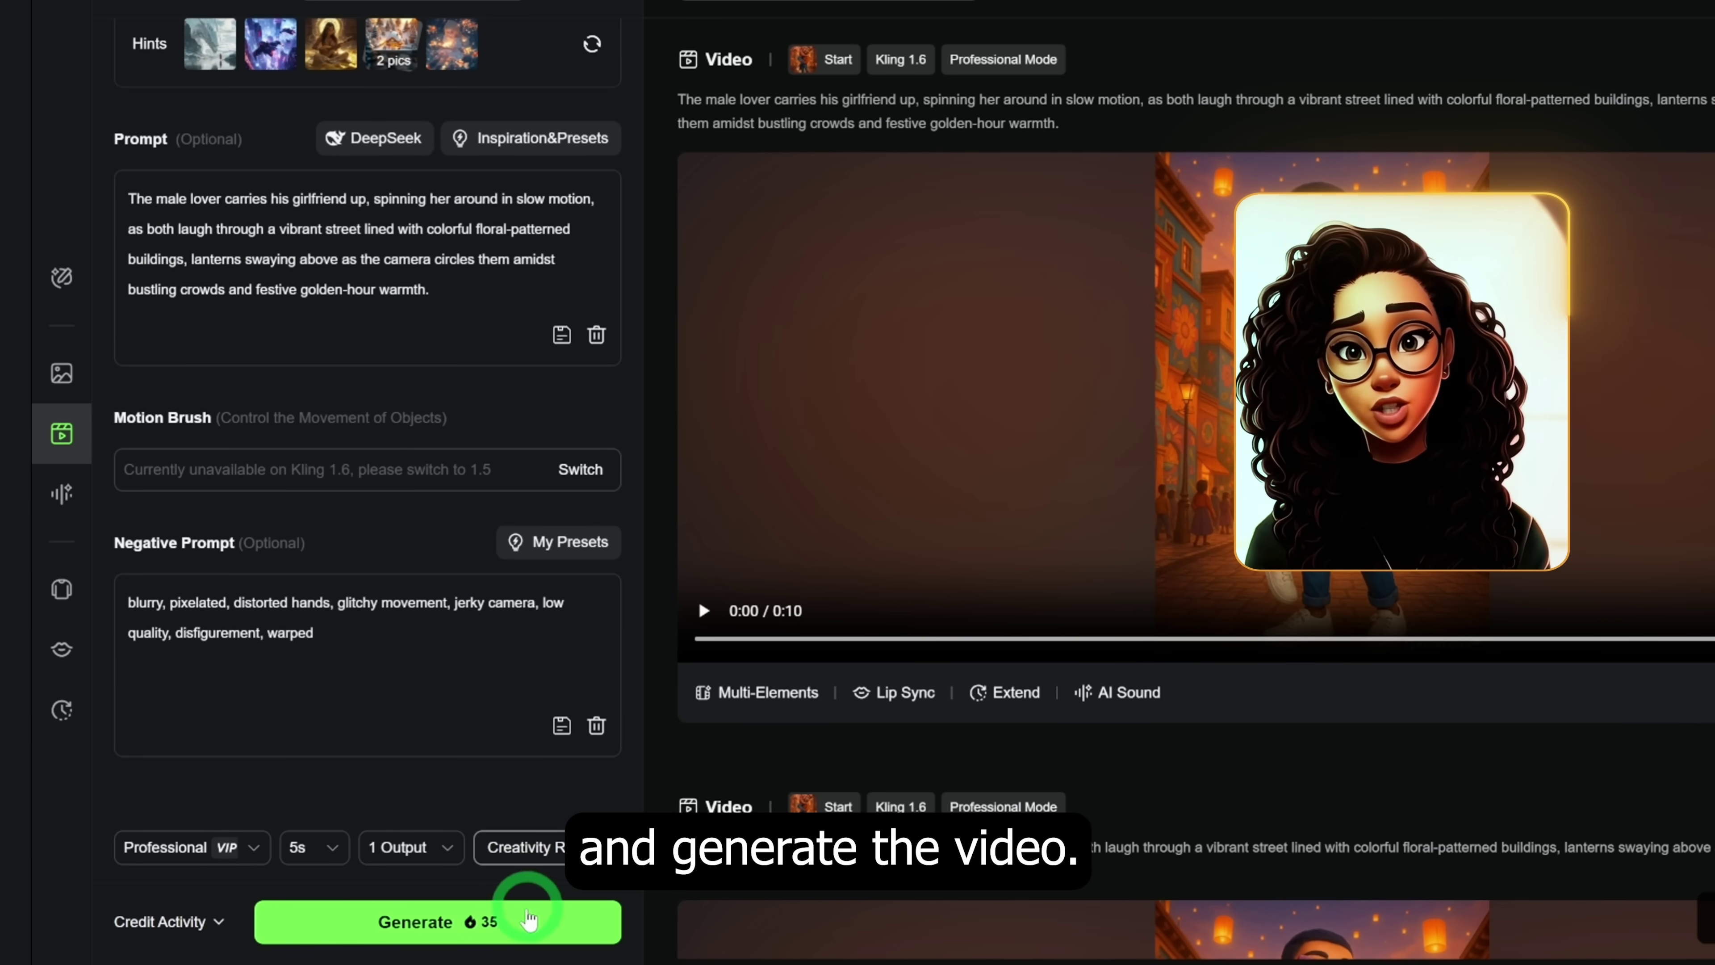
Step: Generate the couple spinning clip, then add a matching end frame beside the start frame
{"action": "left_click", "coordinate": [529, 918]}
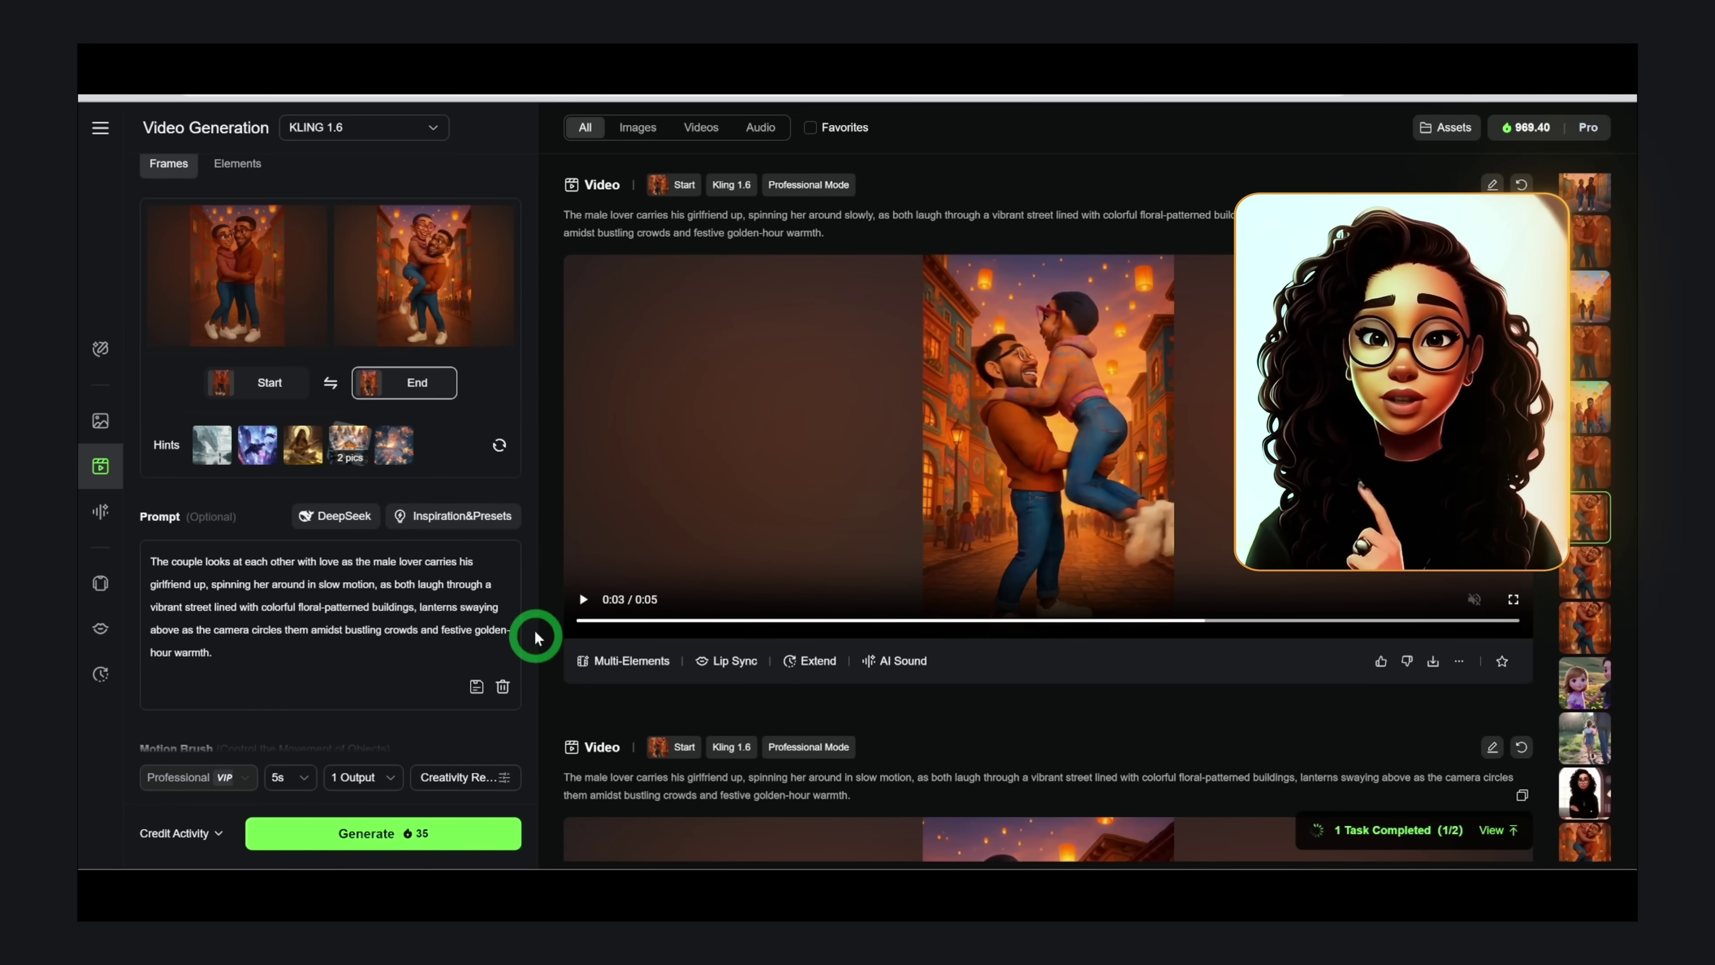
{"action": "scroll", "coordinate": [436, 500], "scroll_direction": "up", "scroll_amount": 2}
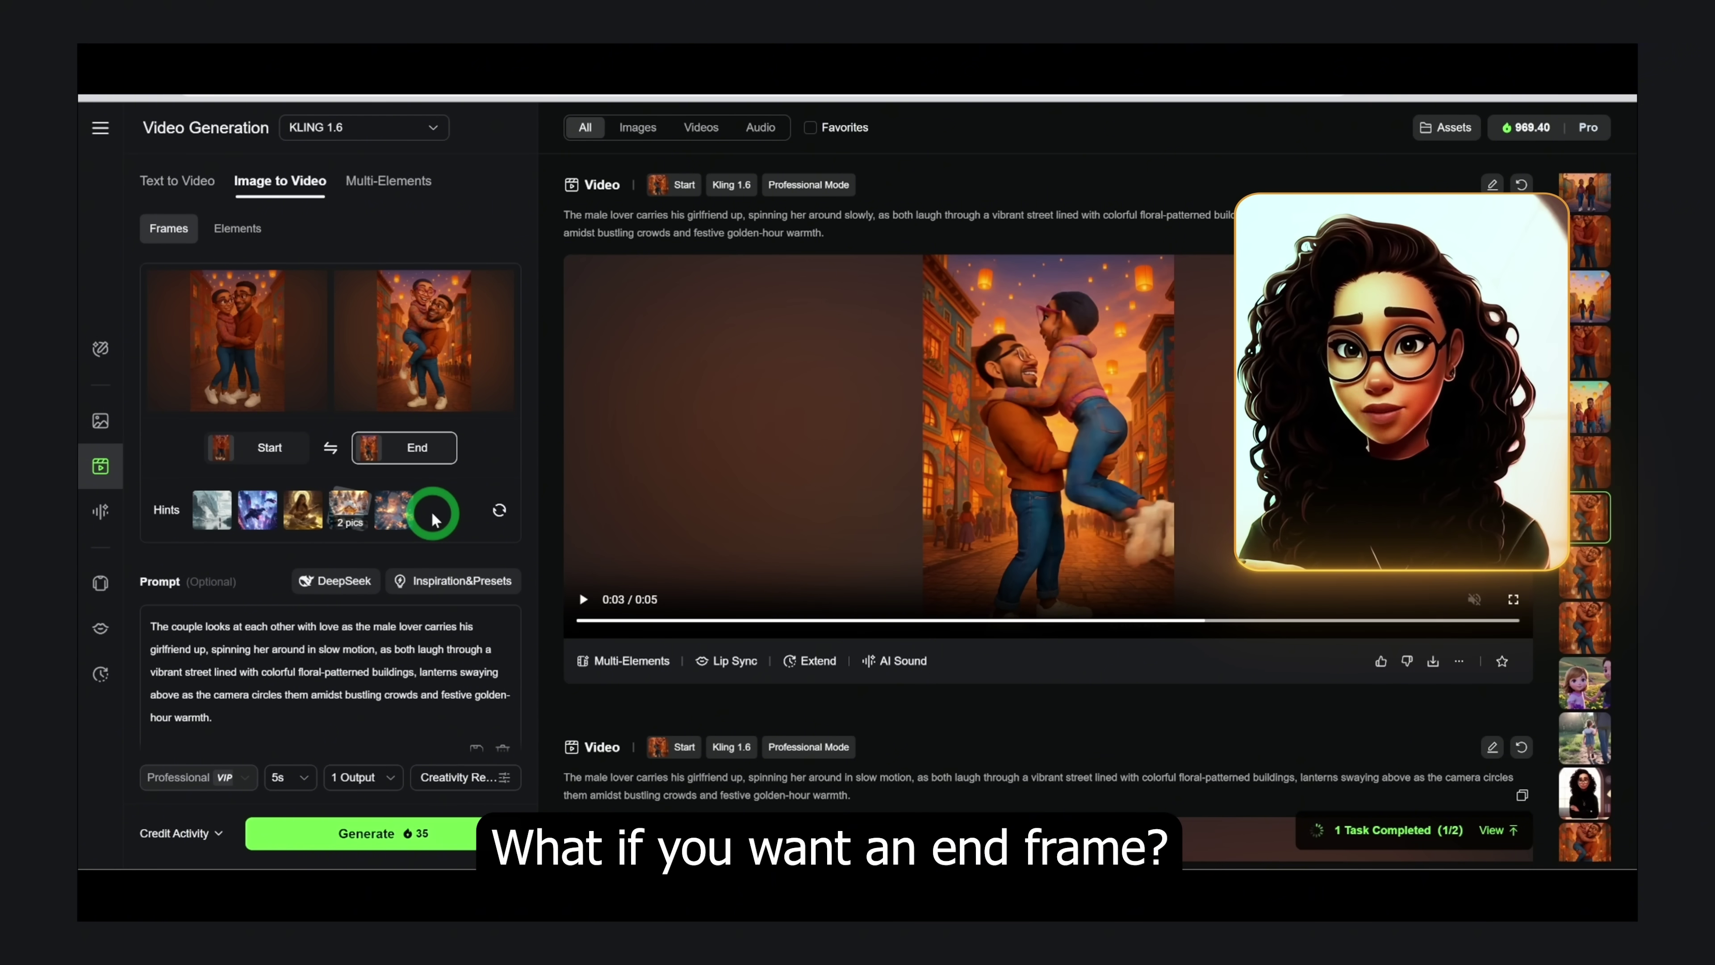
{"action": "mouse_move", "coordinate": [256, 381]}
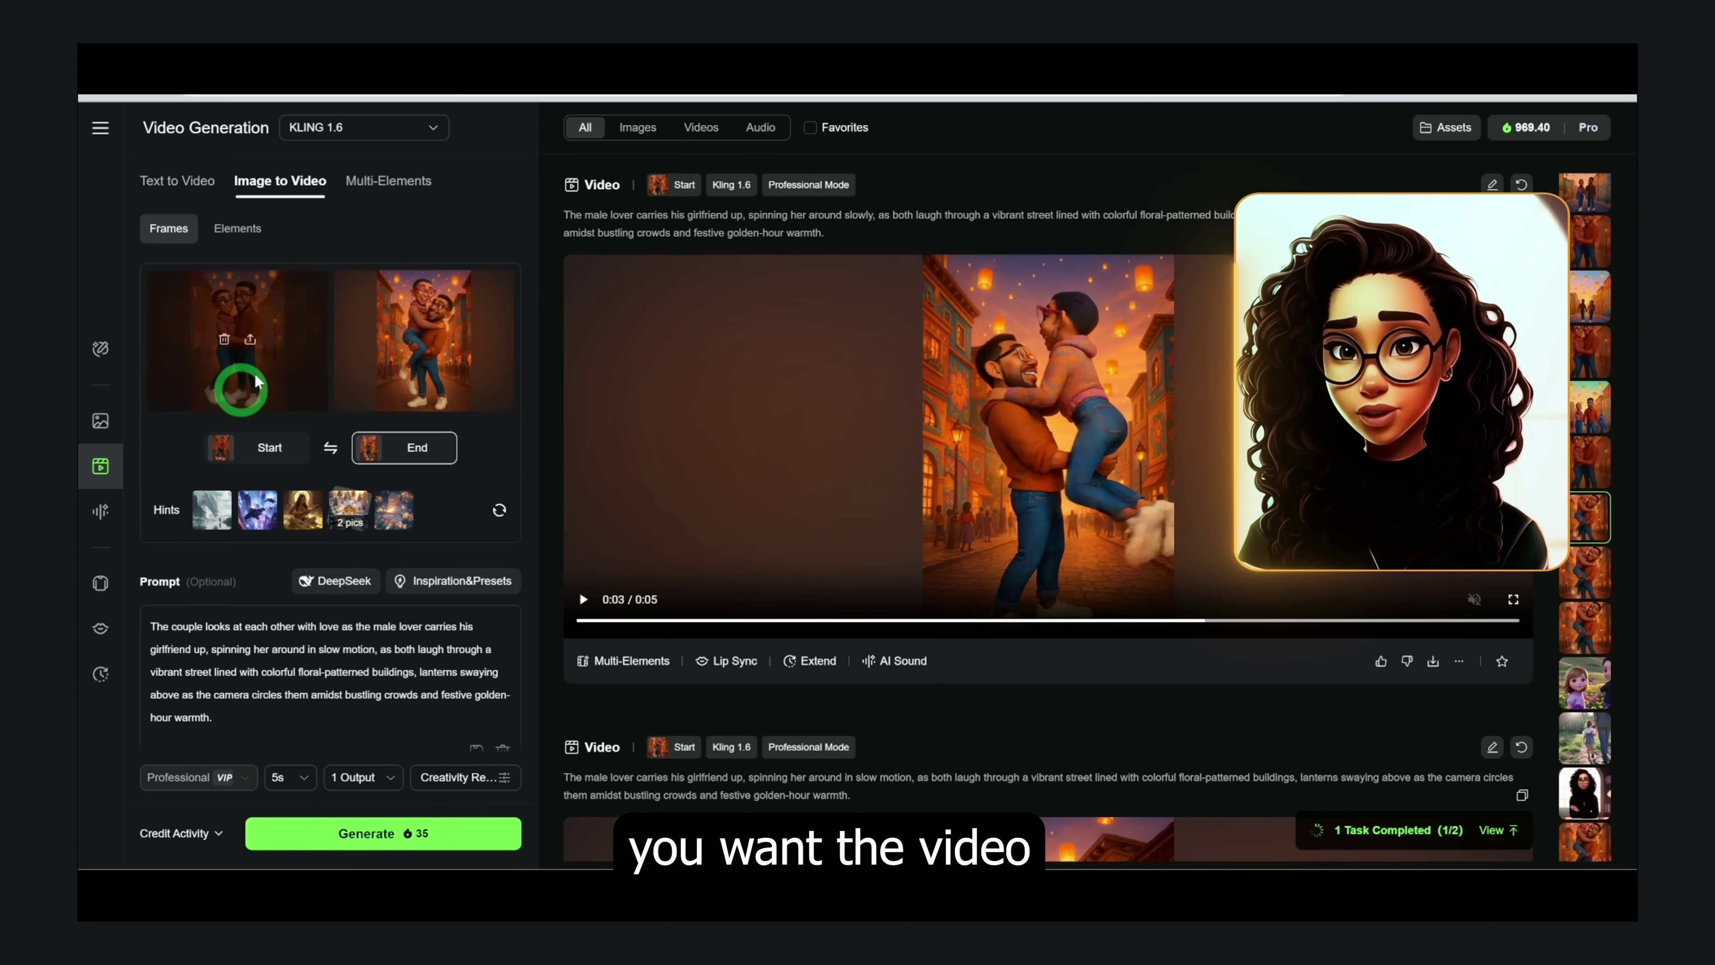
{"action": "mouse_move", "coordinate": [365, 321]}
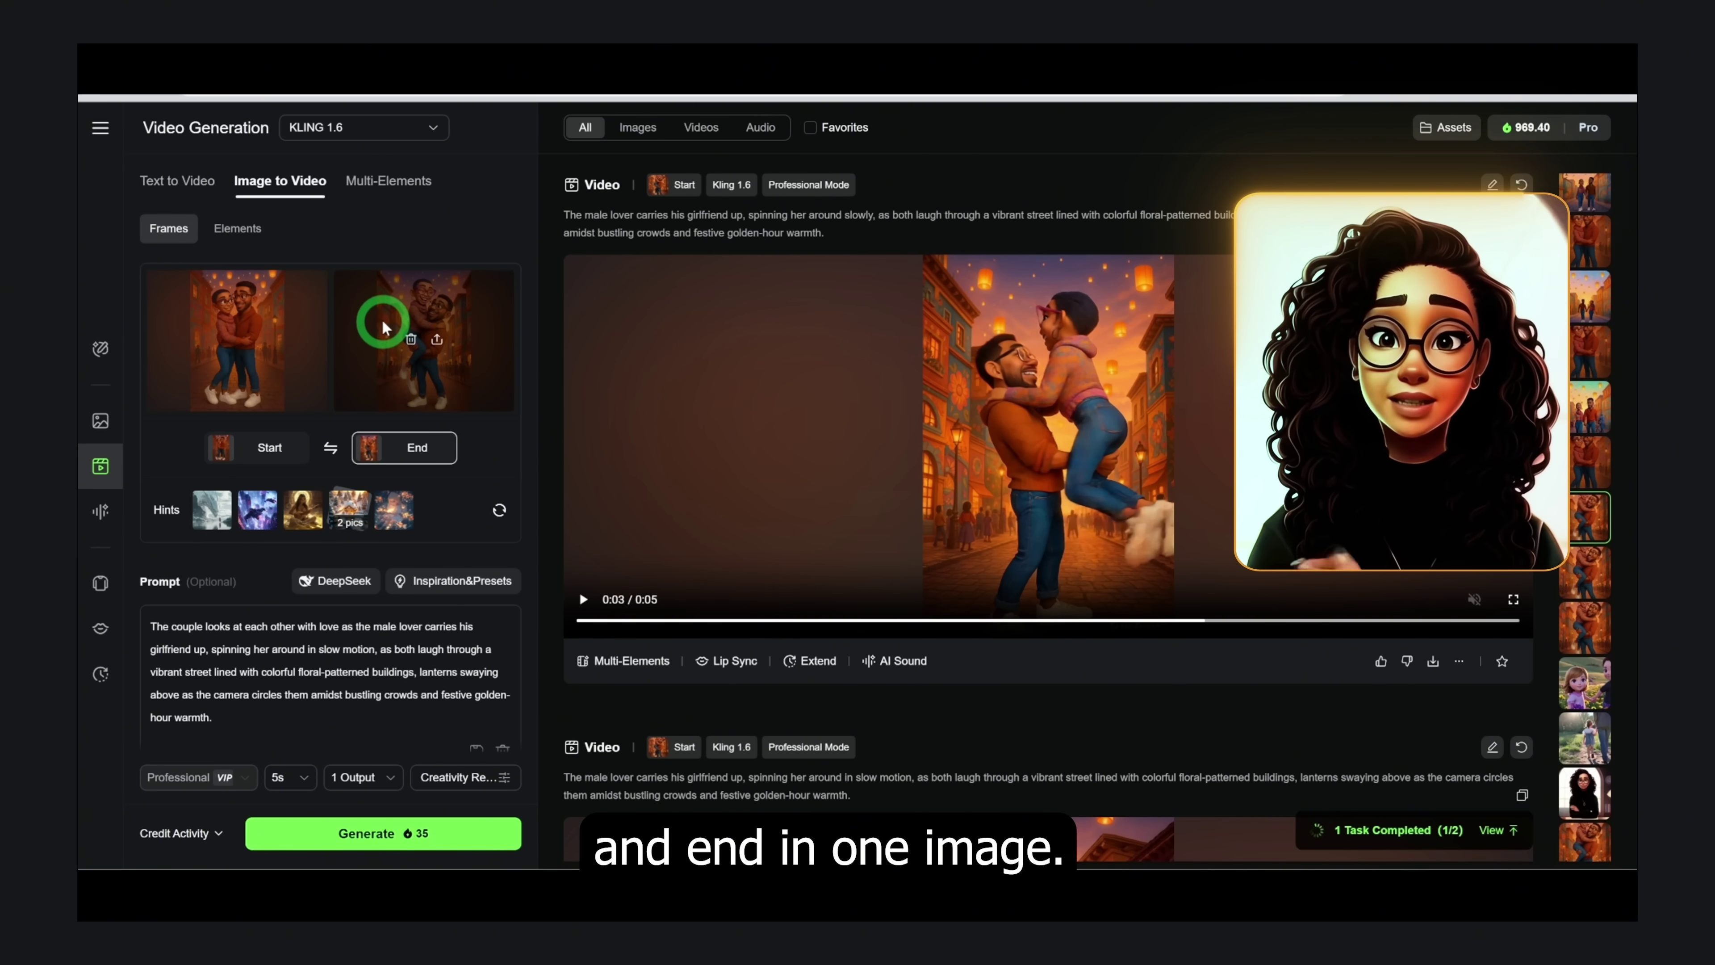
{"action": "mouse_move", "coordinate": [263, 318]}
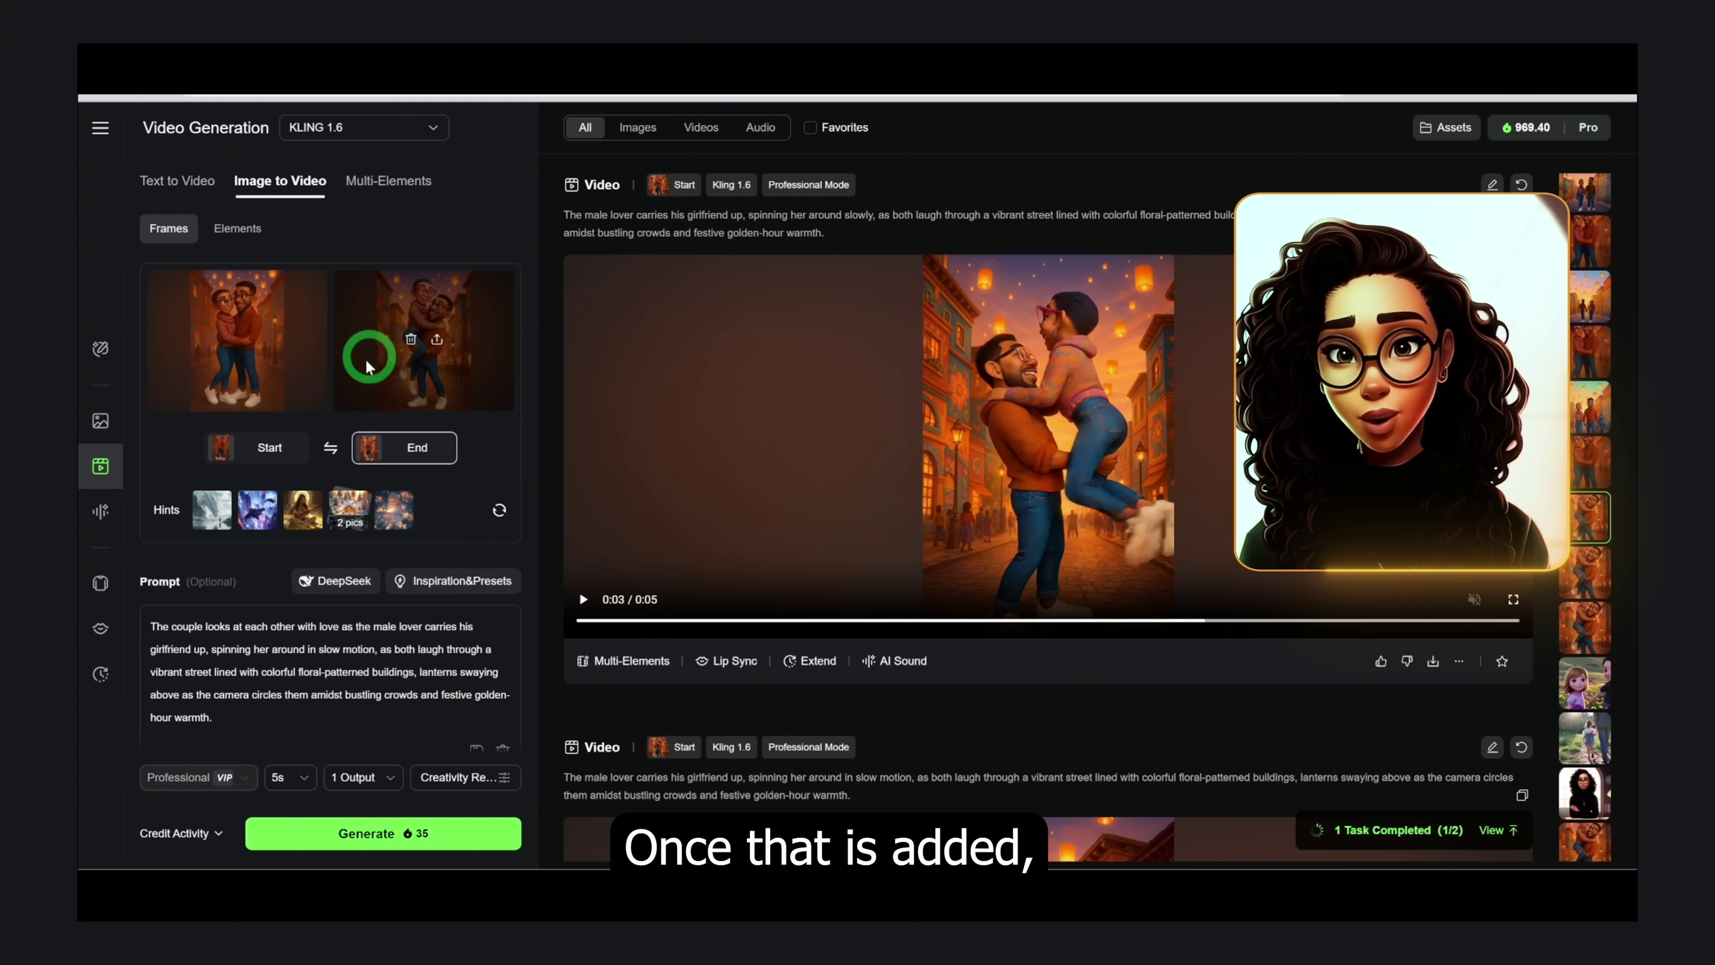
{"action": "mouse_move", "coordinate": [419, 460]}
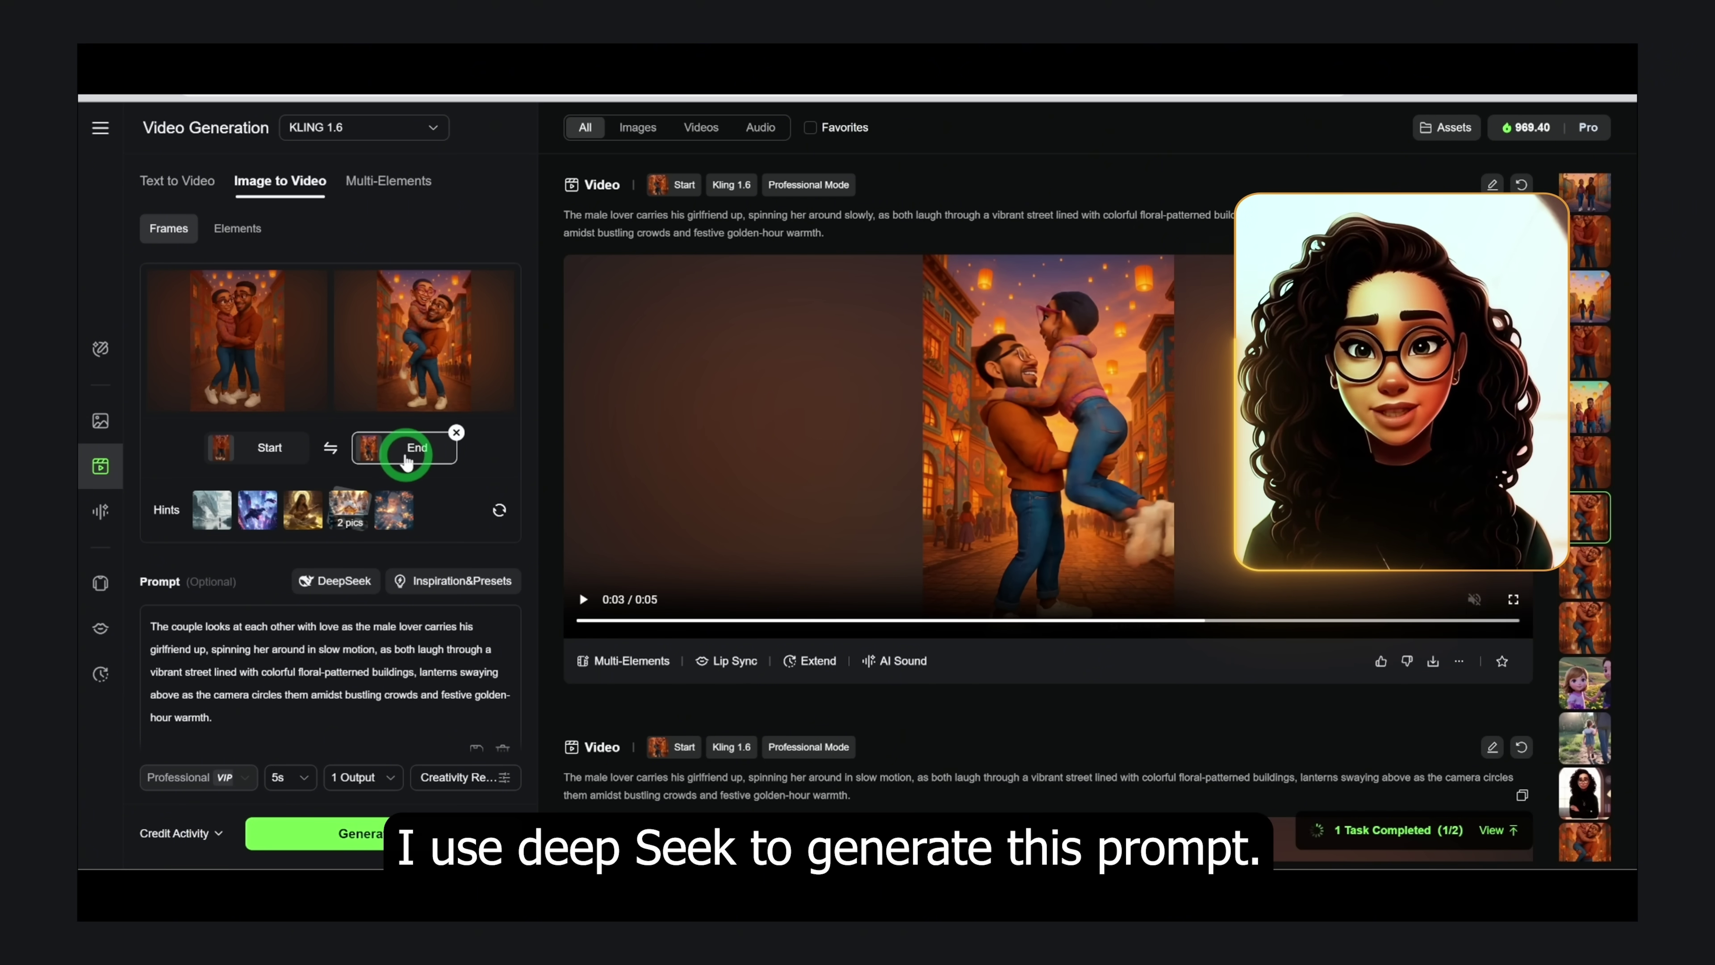
{"action": "scroll", "coordinate": [408, 459], "scroll_direction": "down", "scroll_amount": 3}
{"action": "scroll", "coordinate": [406, 461], "scroll_direction": "down", "scroll_amount": 1}
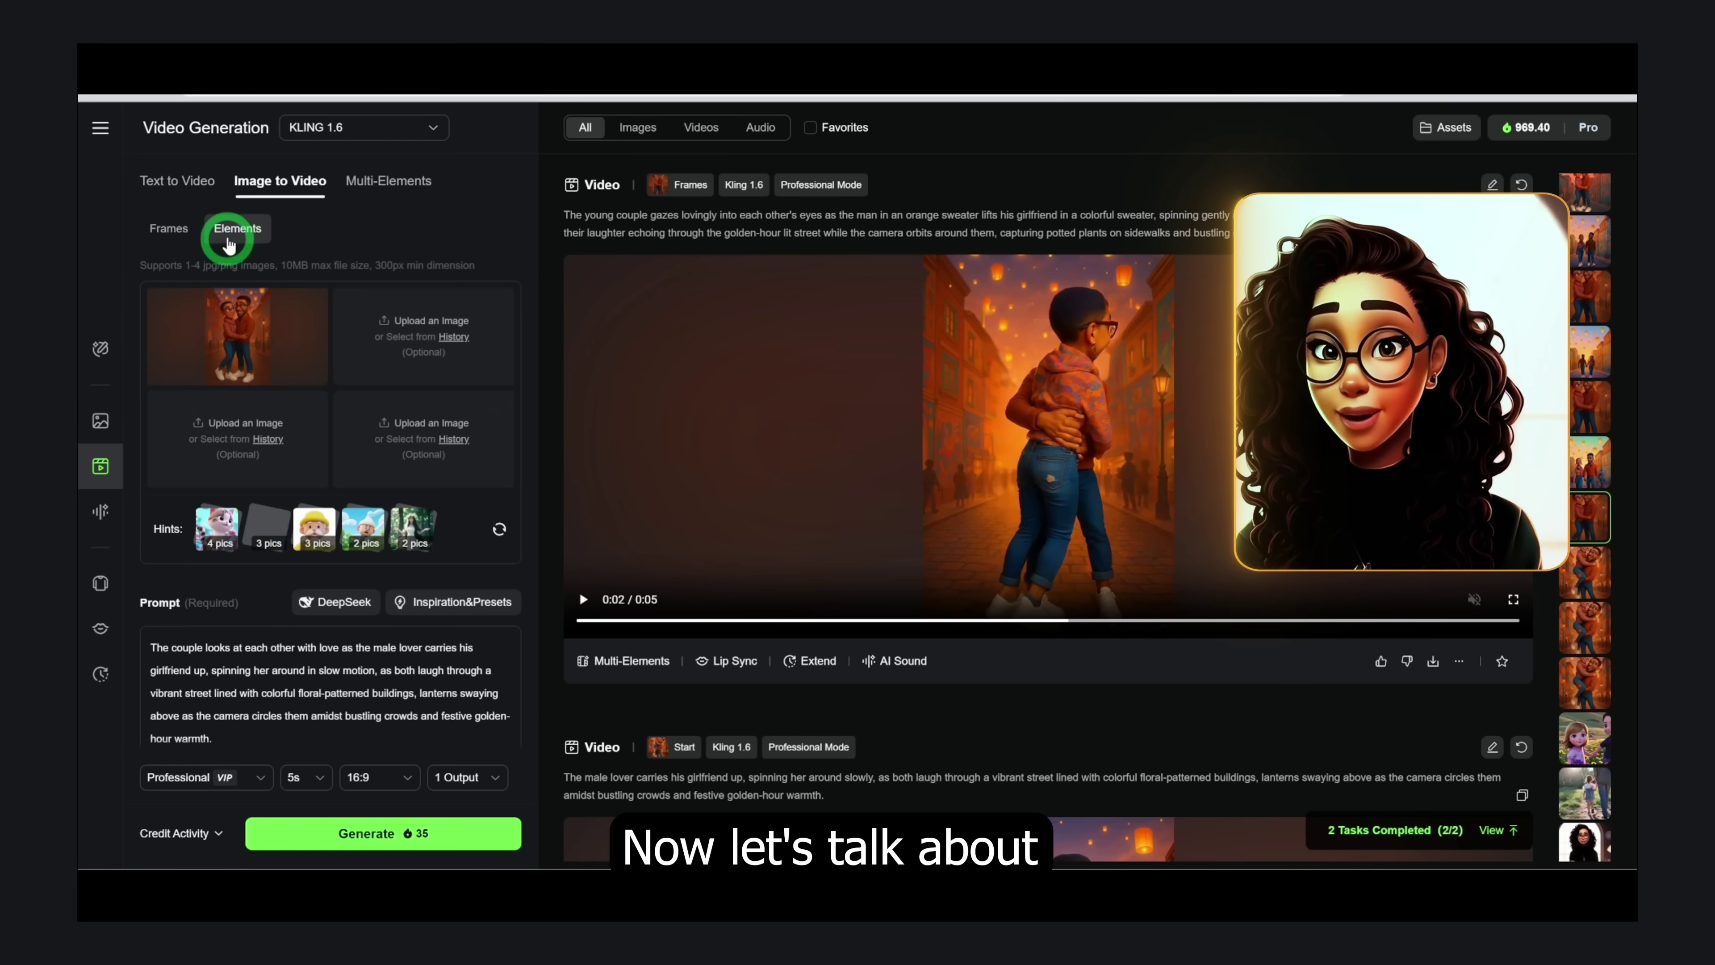
Step: Replace the old element with two character images and a street background, then generate the strolling clip
{"action": "left_click", "coordinate": [243, 299]}
{"action": "left_click", "coordinate": [264, 336]}
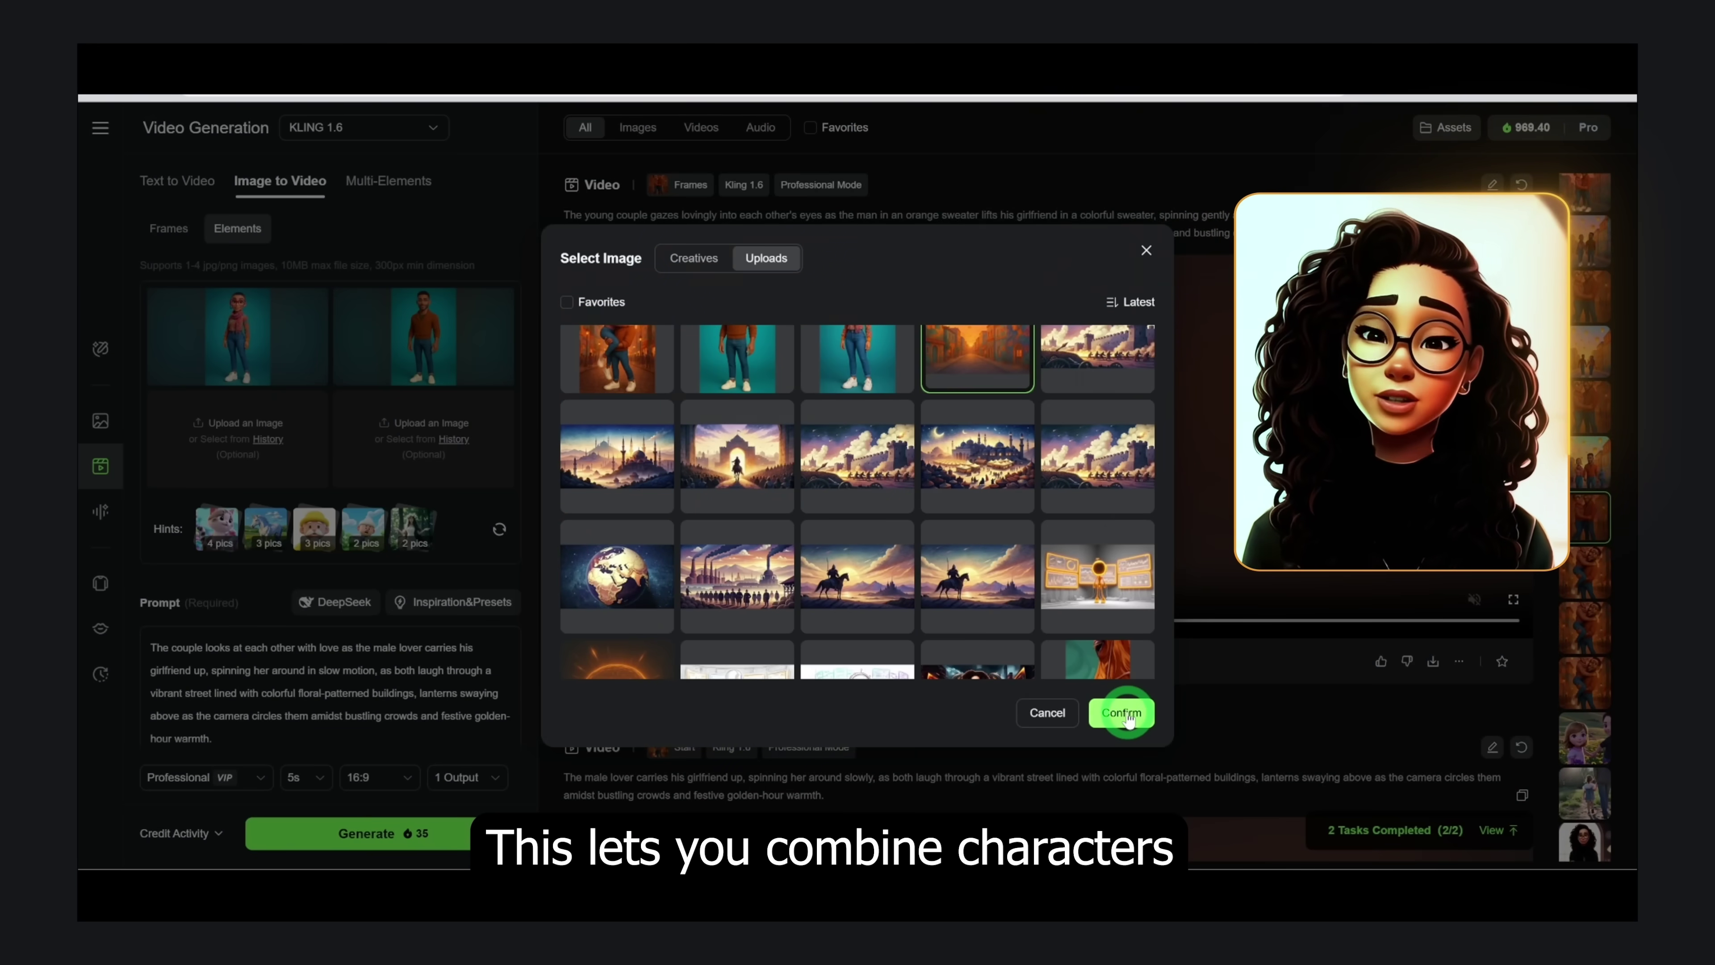
{"action": "left_click", "coordinate": [1119, 712]}
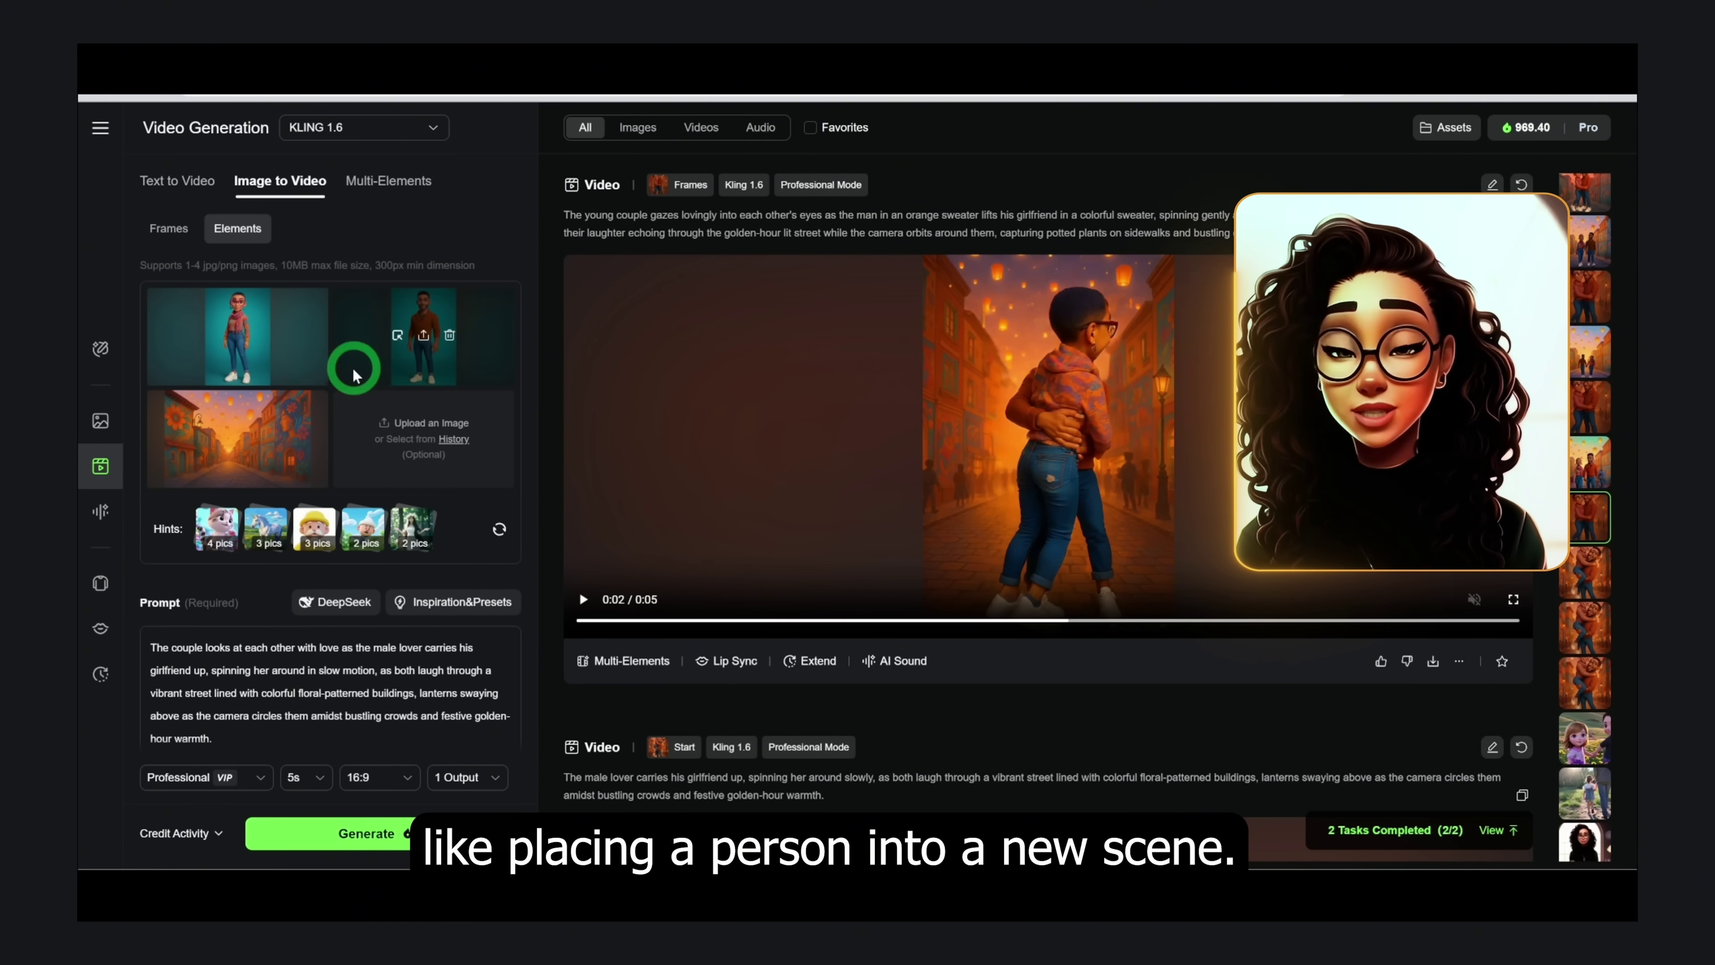
{"action": "mouse_move", "coordinate": [247, 345]}
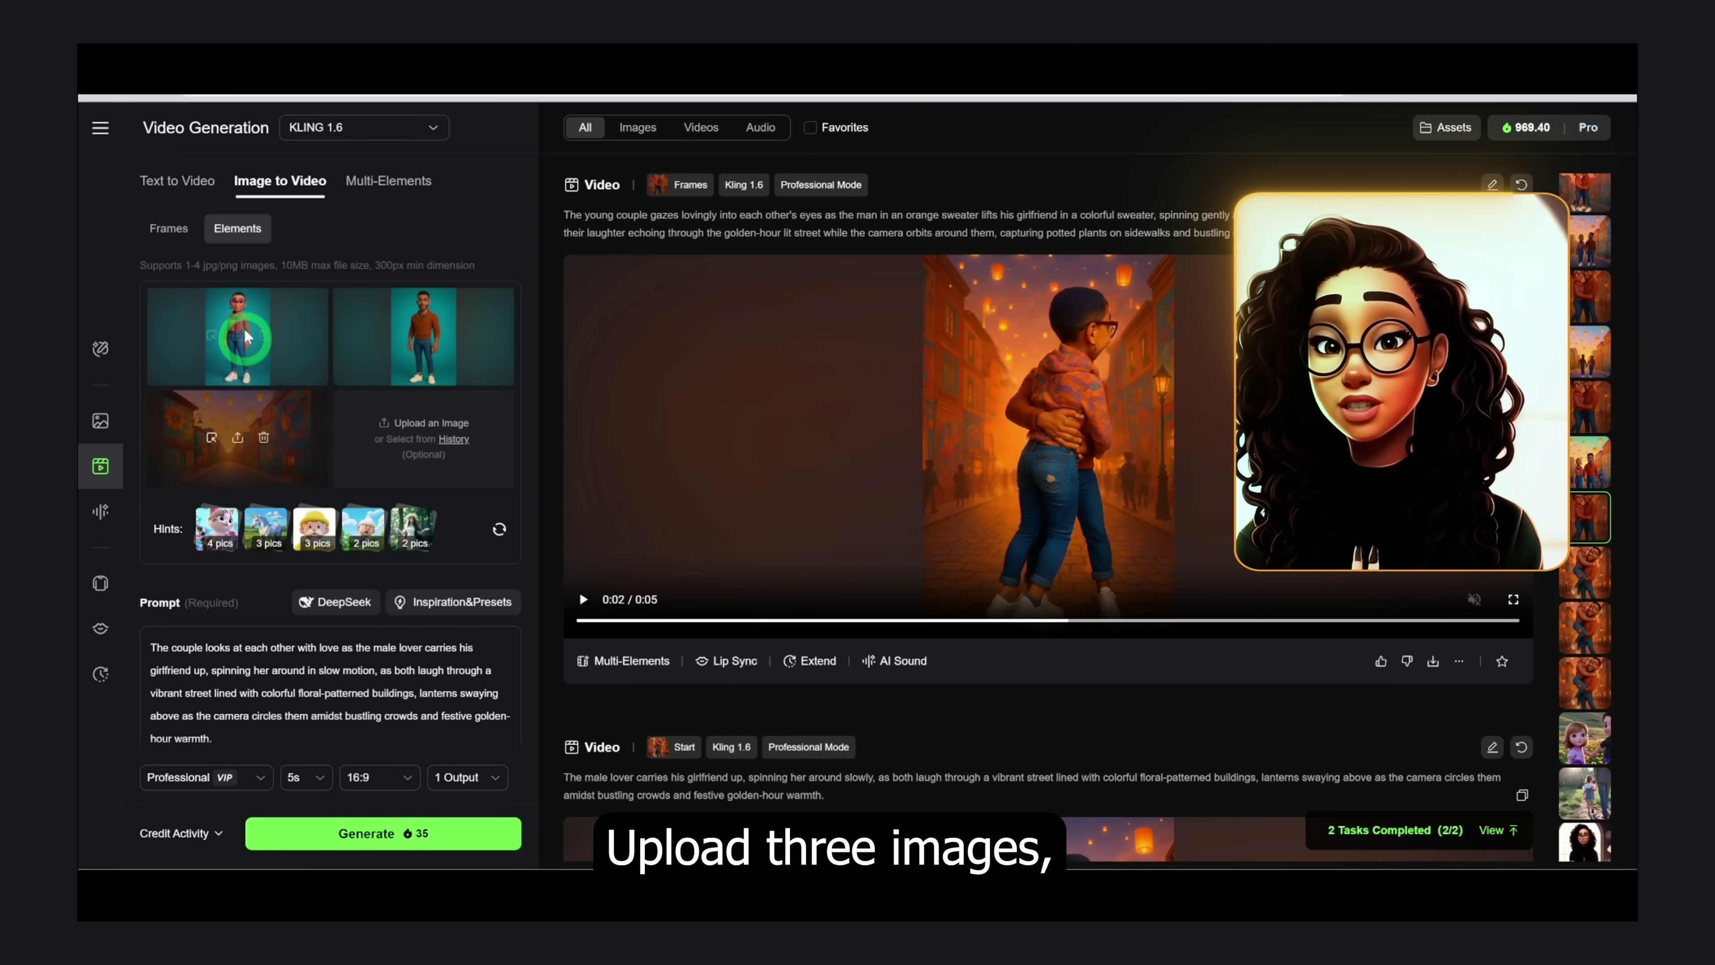
{"action": "mouse_move", "coordinate": [297, 450]}
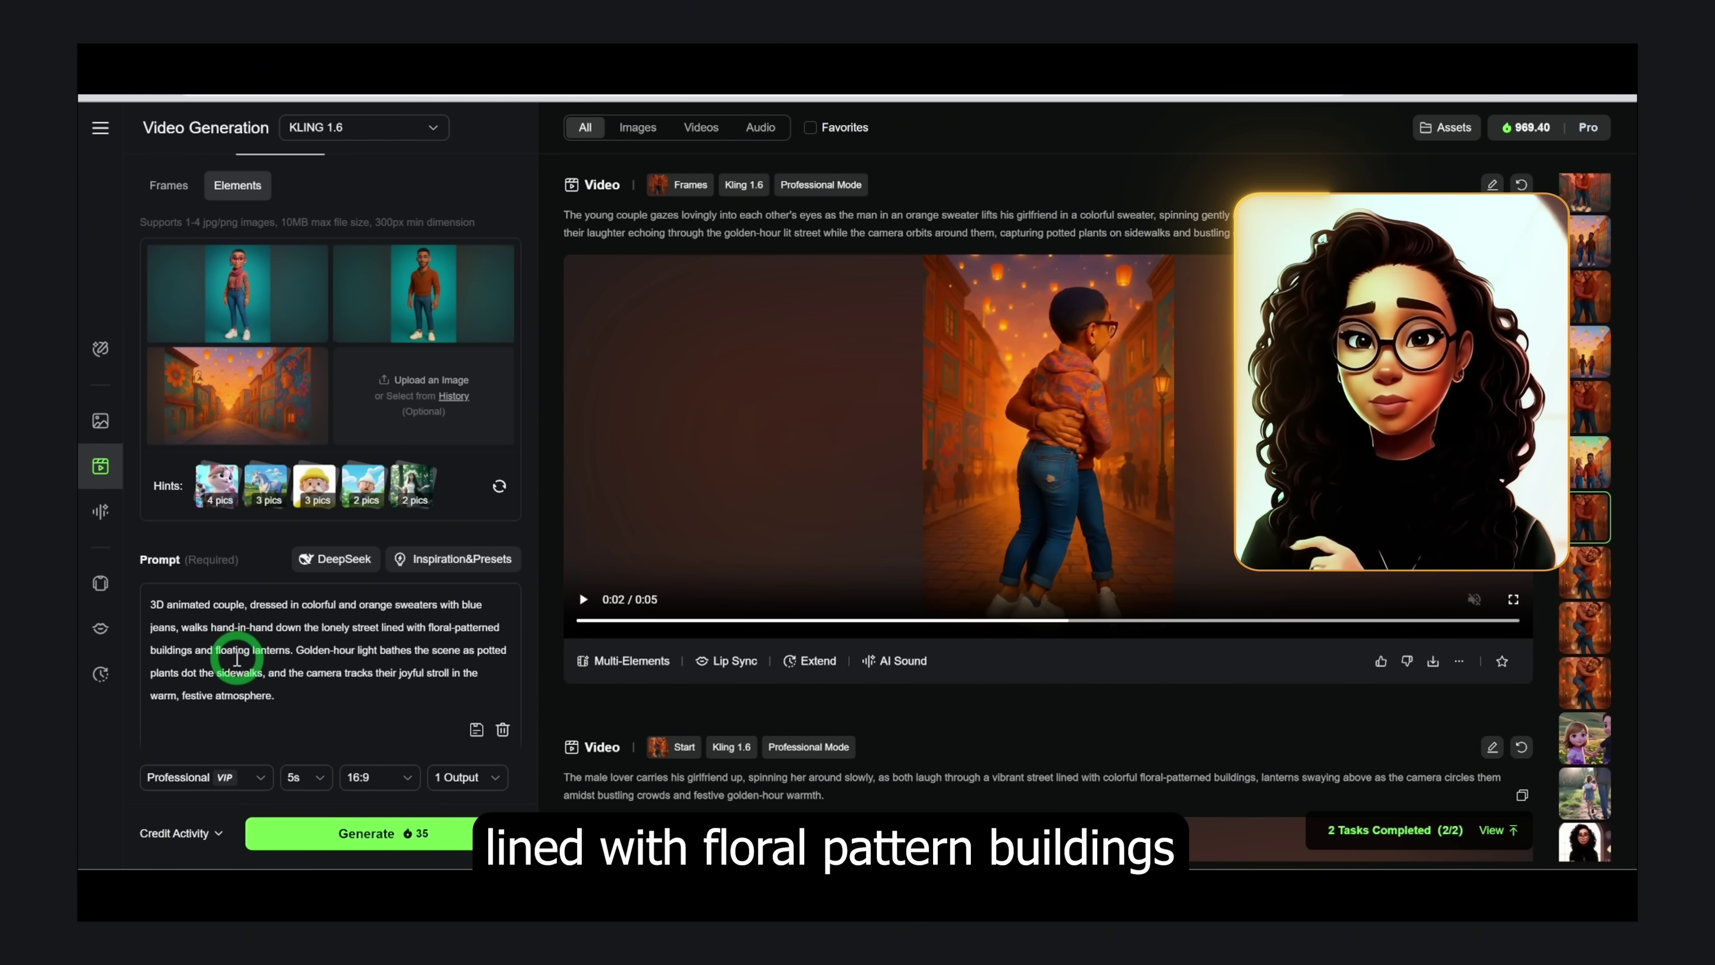
{"action": "scroll", "coordinate": [326, 672], "scroll_direction": "down", "scroll_amount": 3}
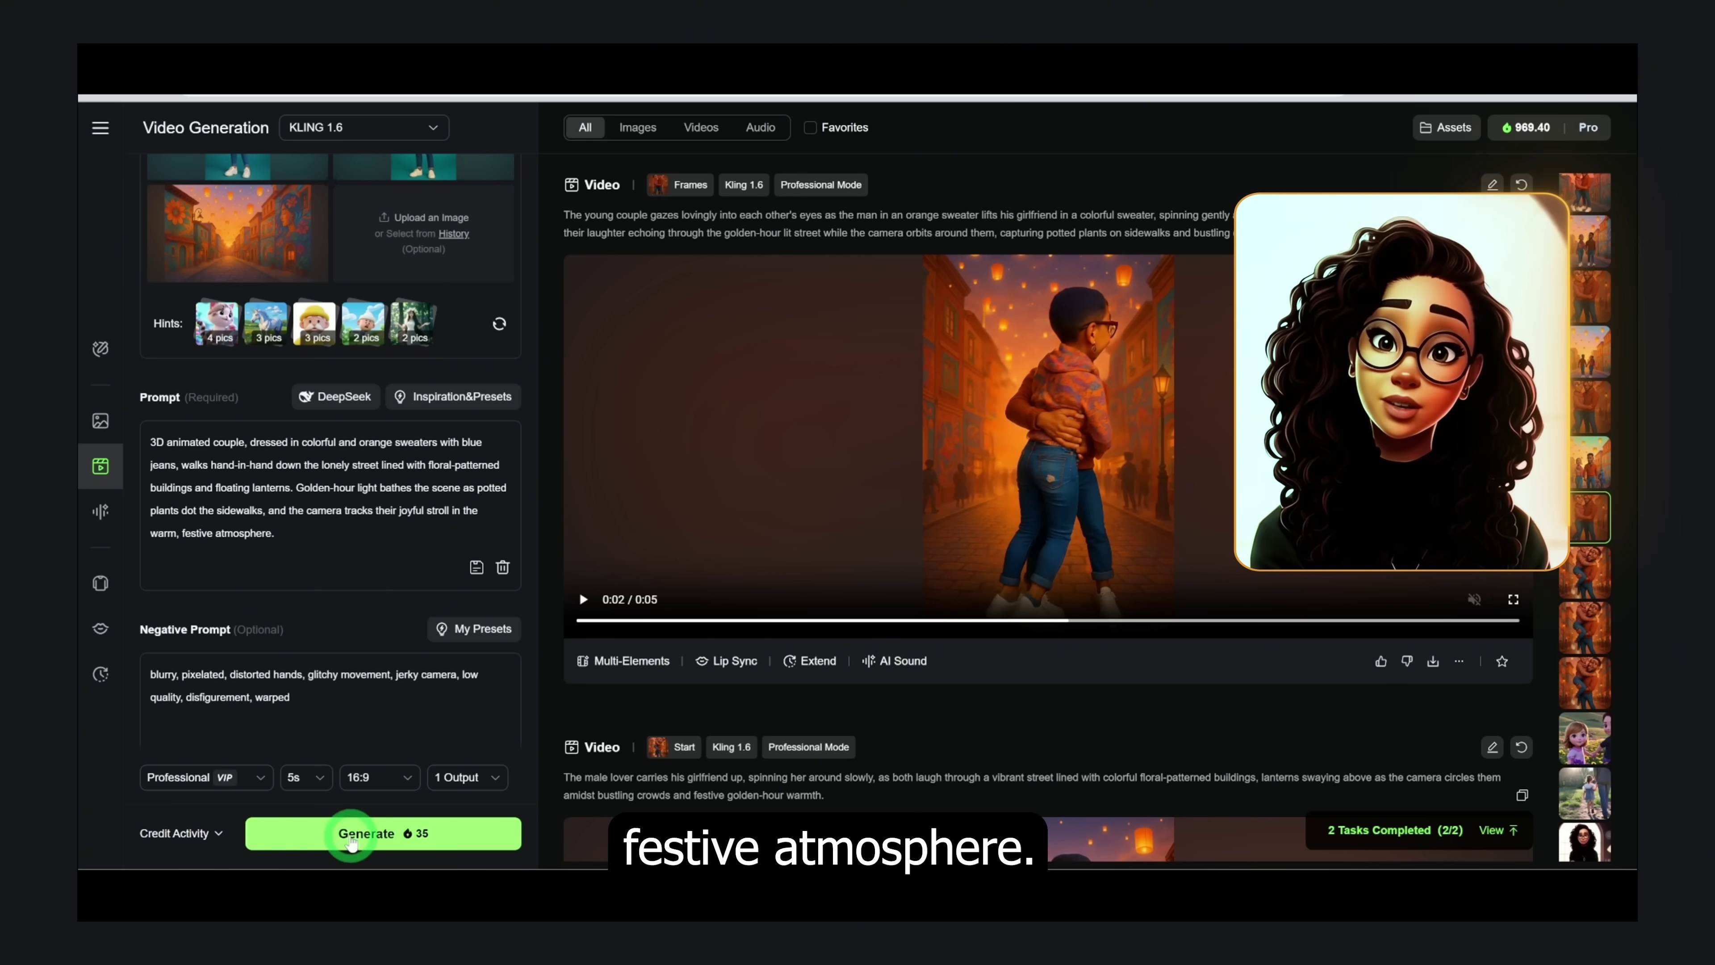
{"action": "left_click", "coordinate": [391, 836]}
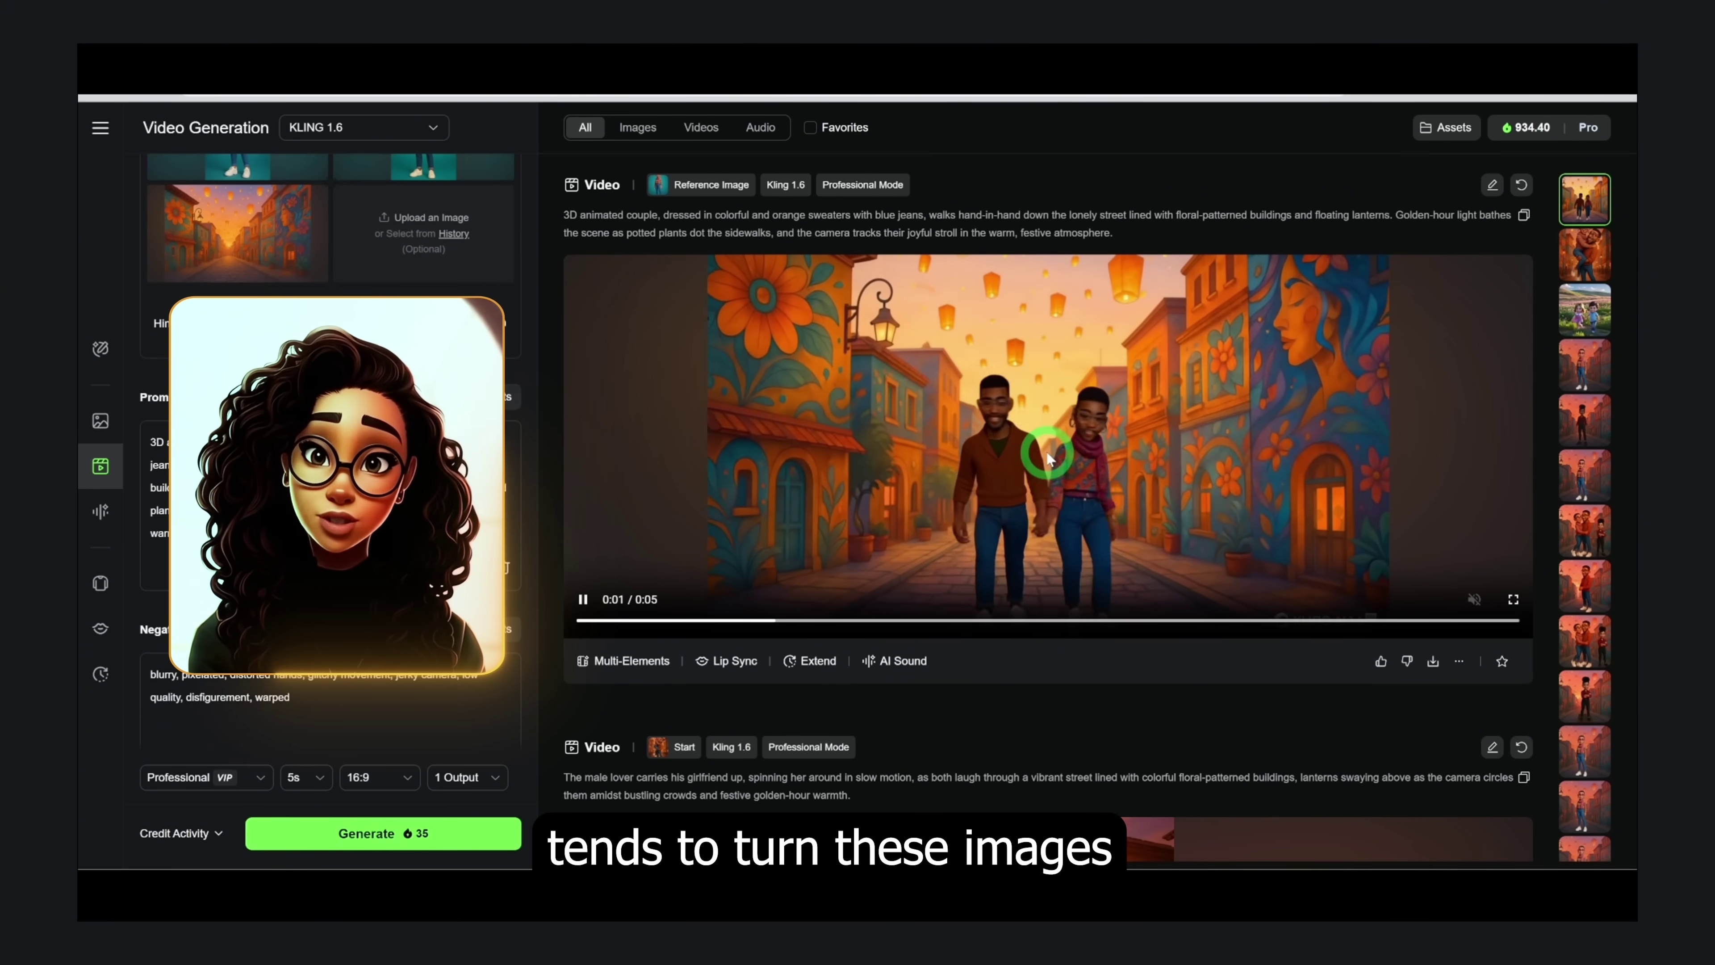
Step: View the new couple street clip on its detail page, then return to the generation page
{"action": "left_click", "coordinate": [1142, 434]}
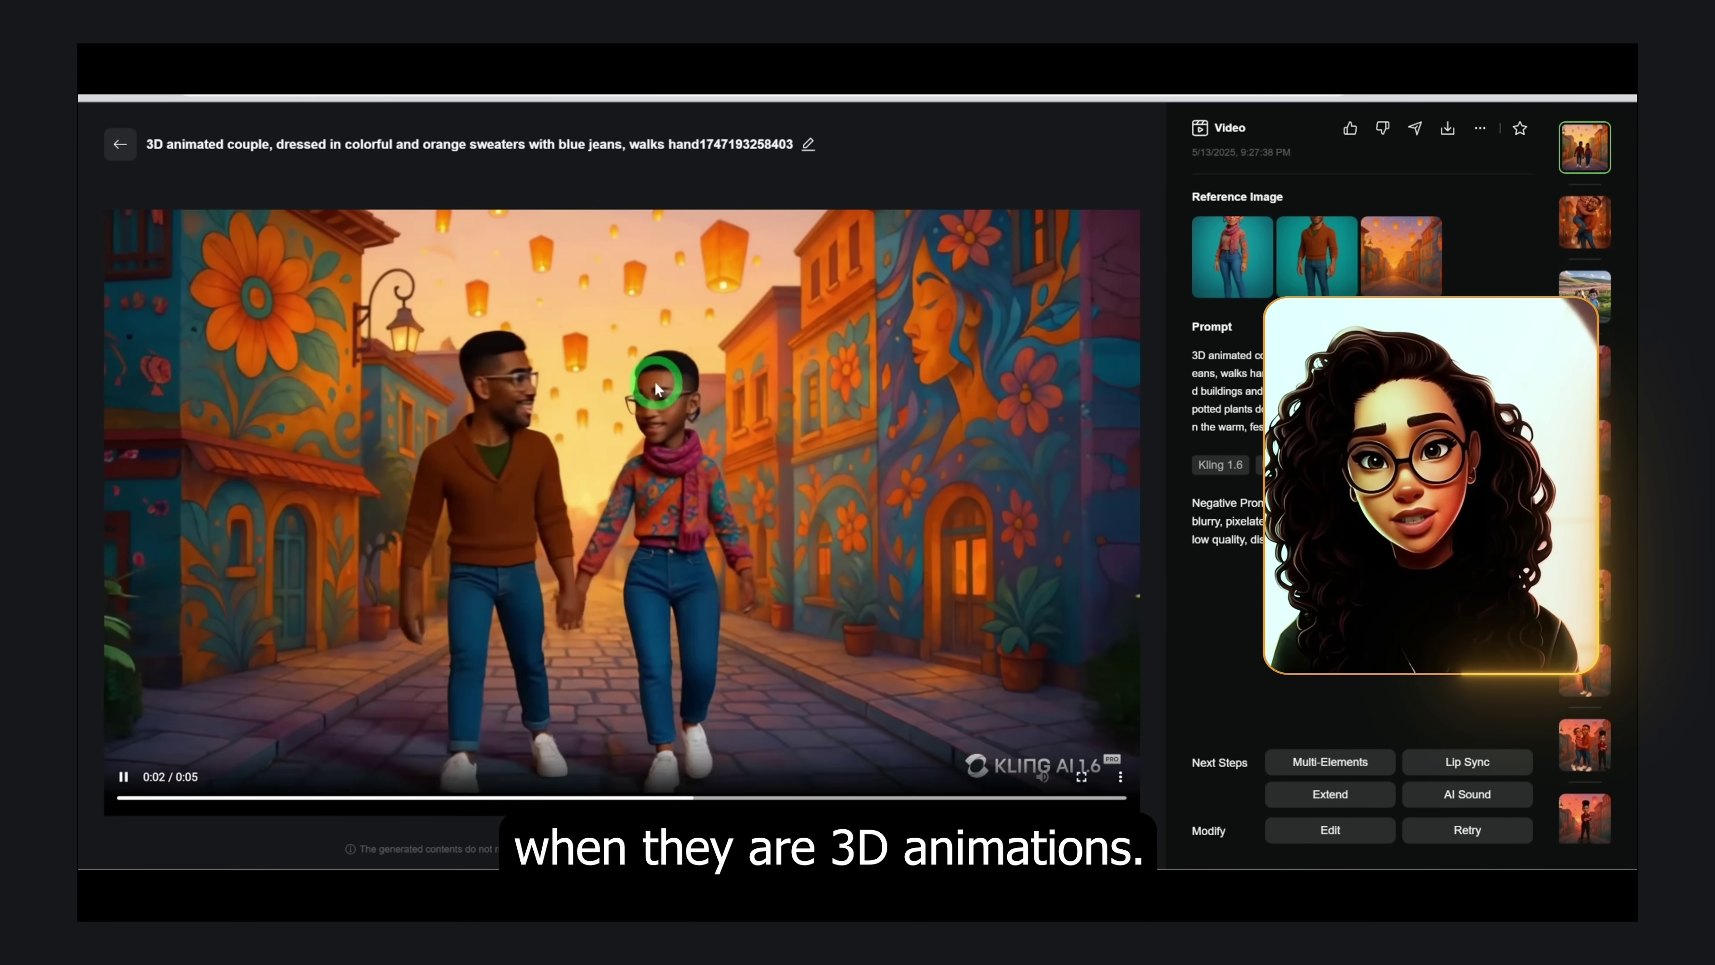
{"action": "left_click", "coordinate": [120, 144]}
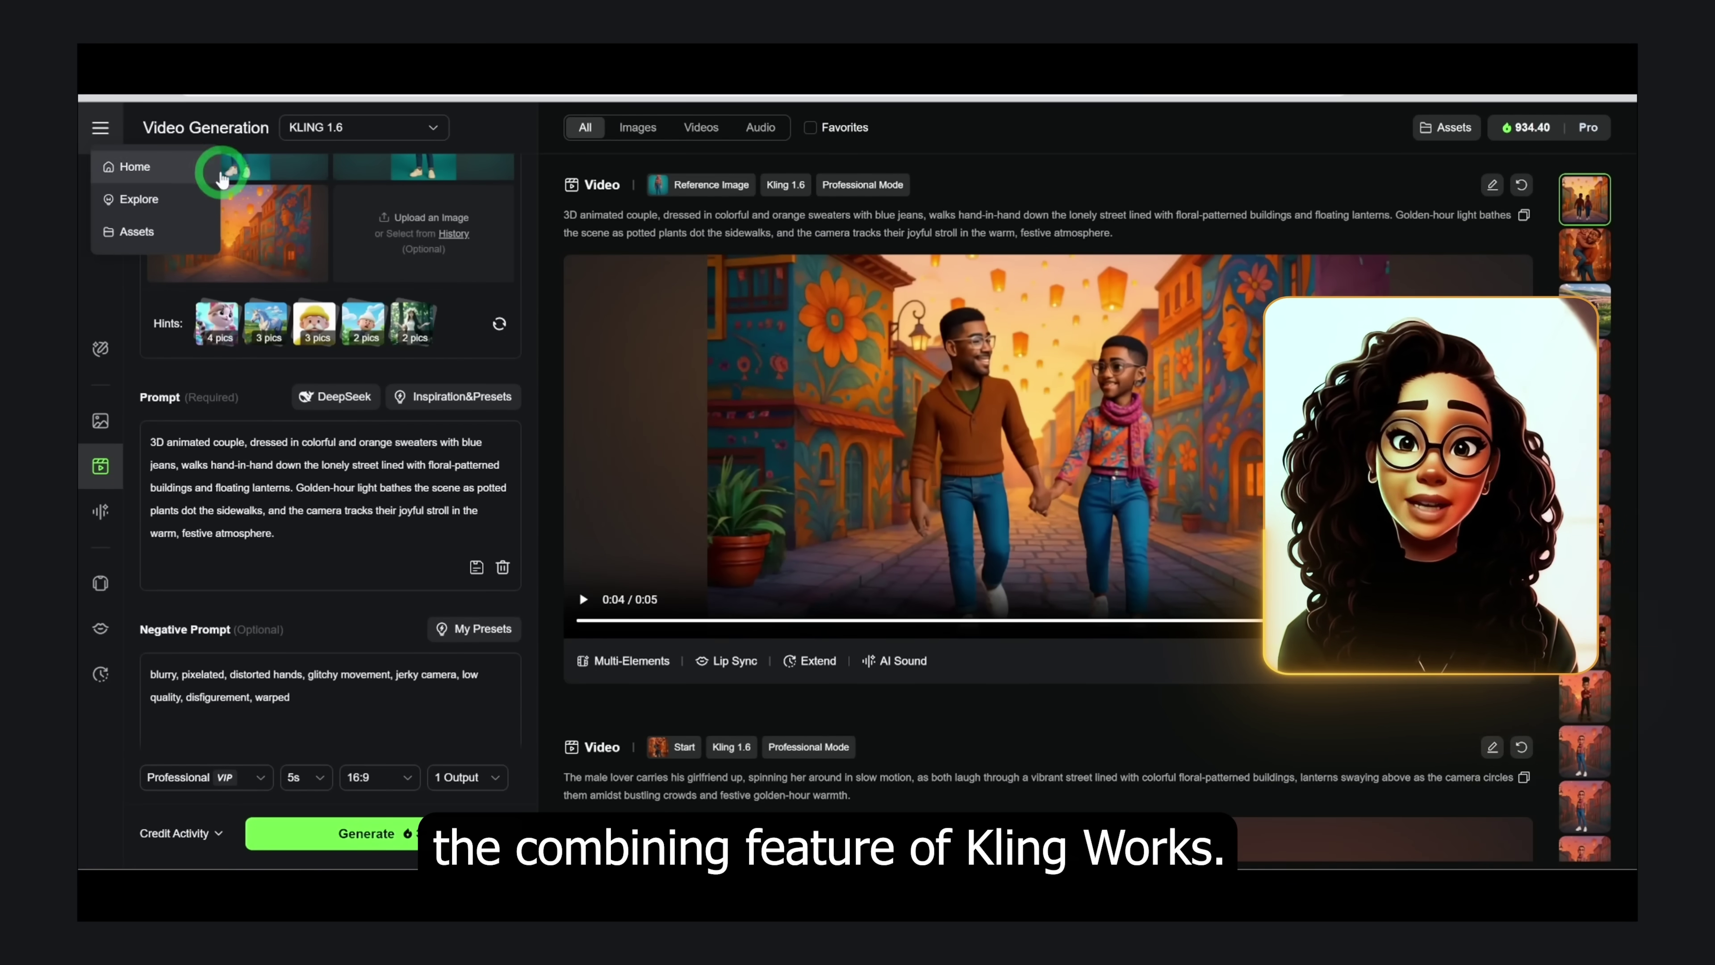
{"action": "left_click", "coordinate": [498, 497]}
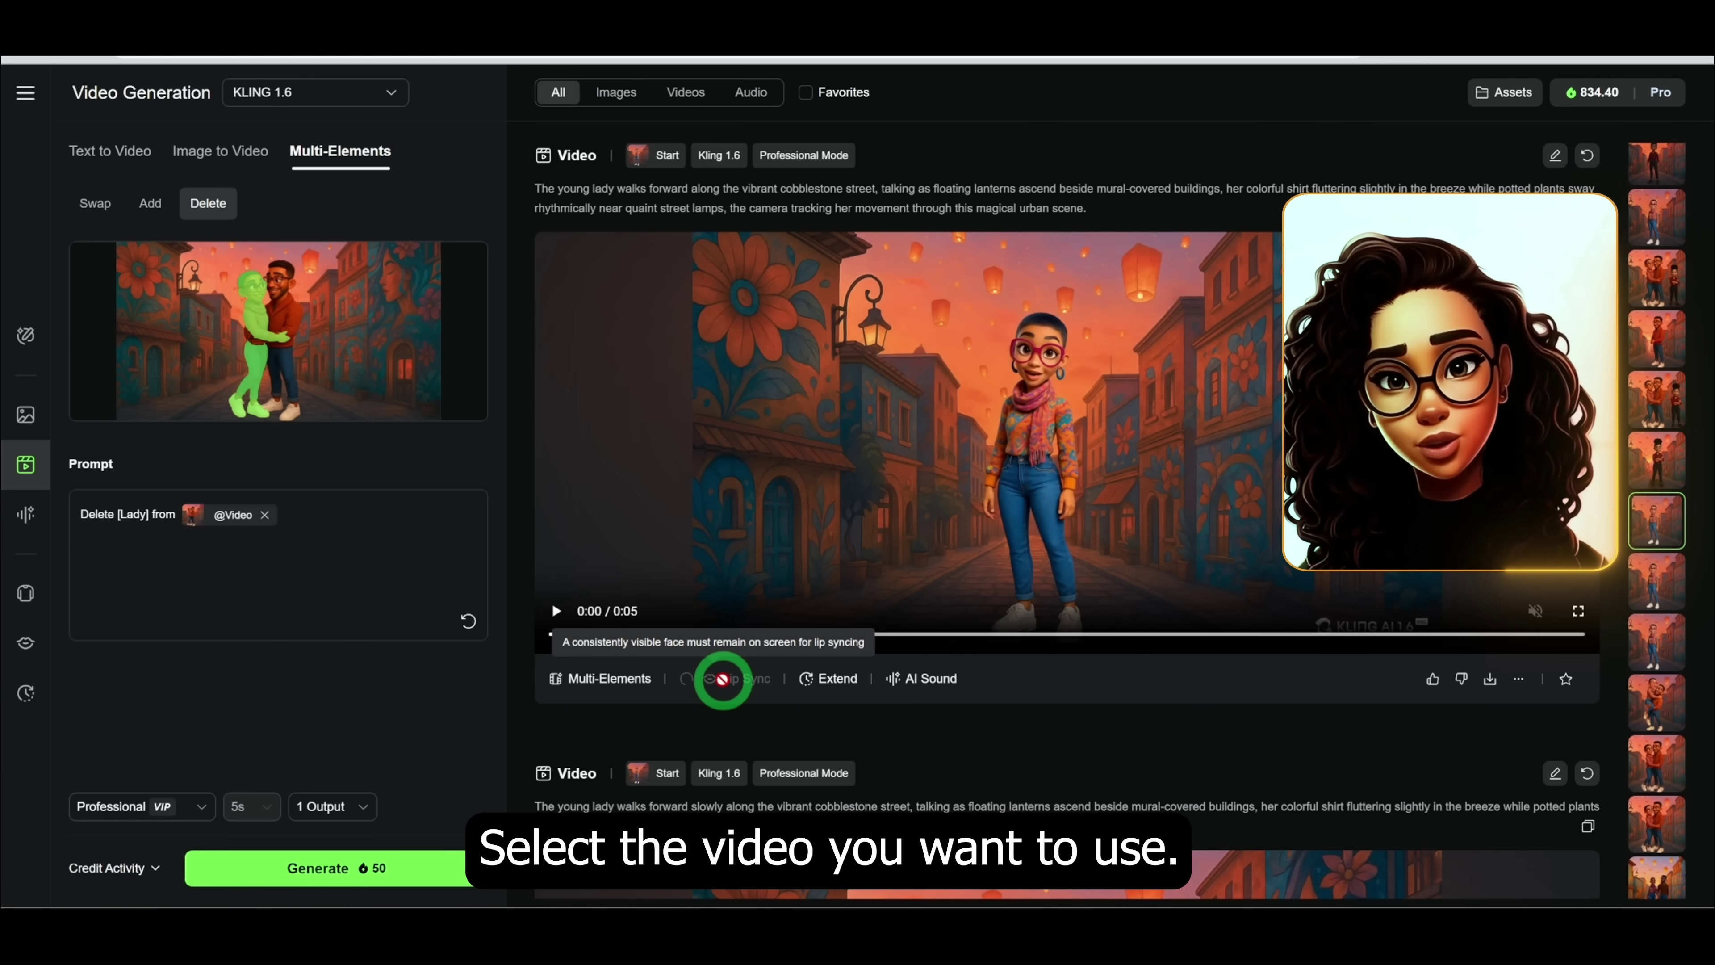
Step: Lip-sync the young lady walking clip to an uploaded 5-second local audio file
{"action": "left_click", "coordinate": [721, 678]}
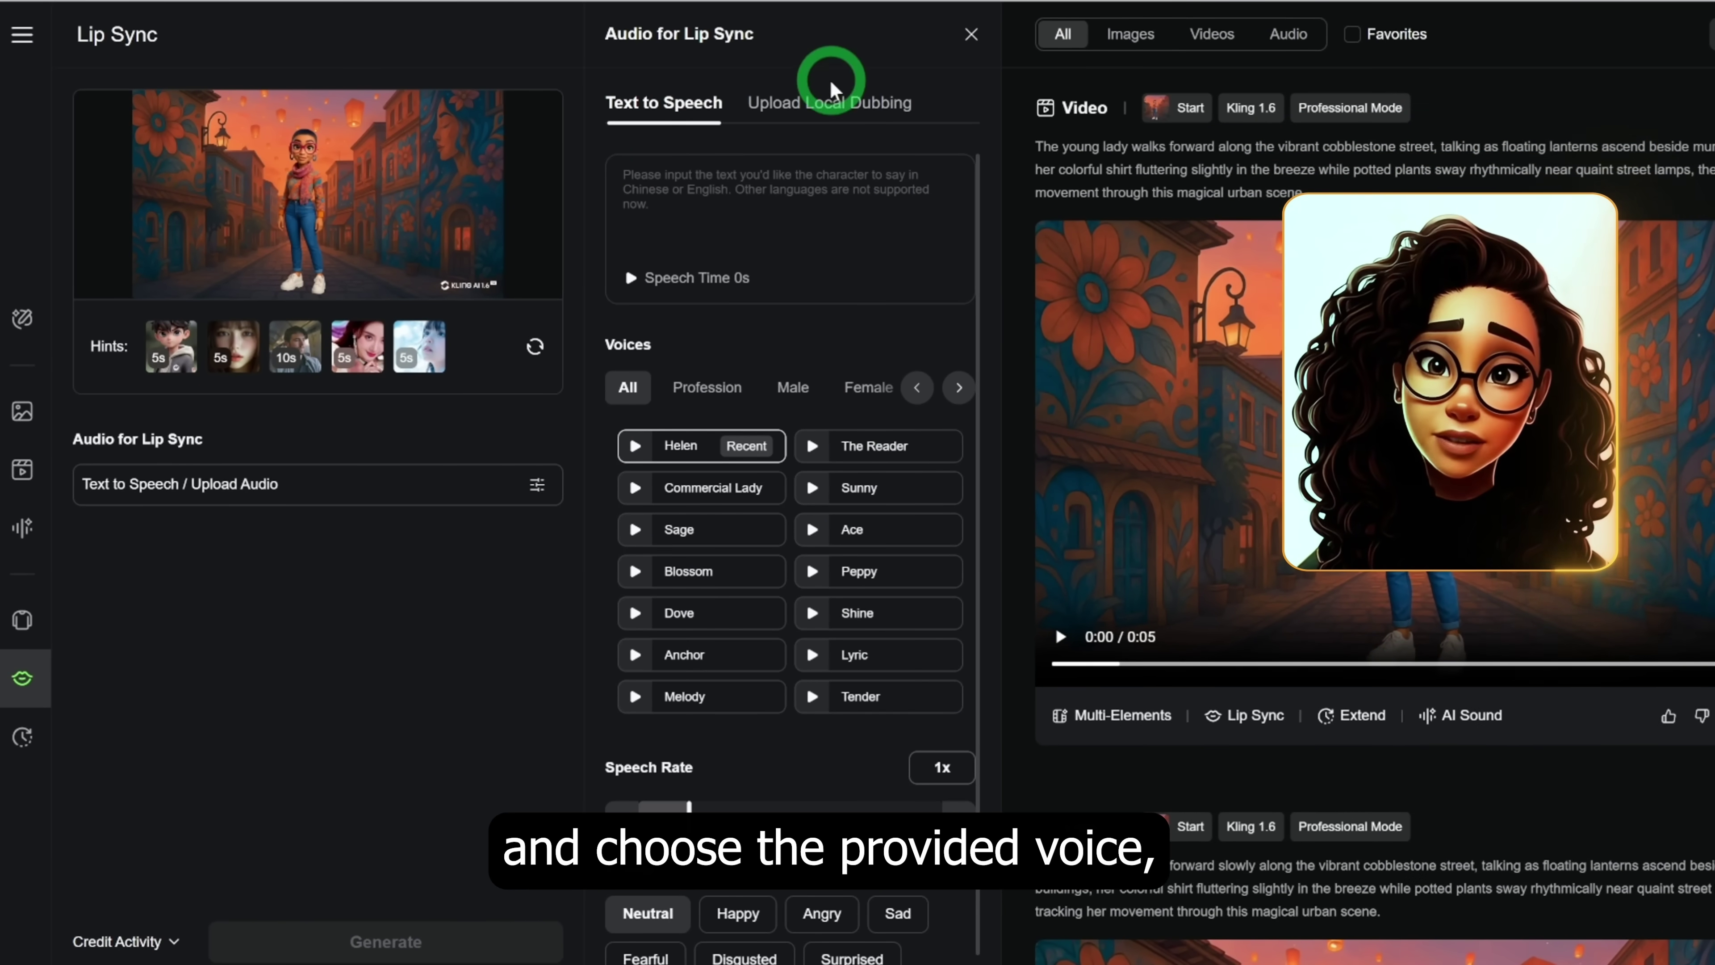
{"action": "left_click", "coordinate": [835, 108]}
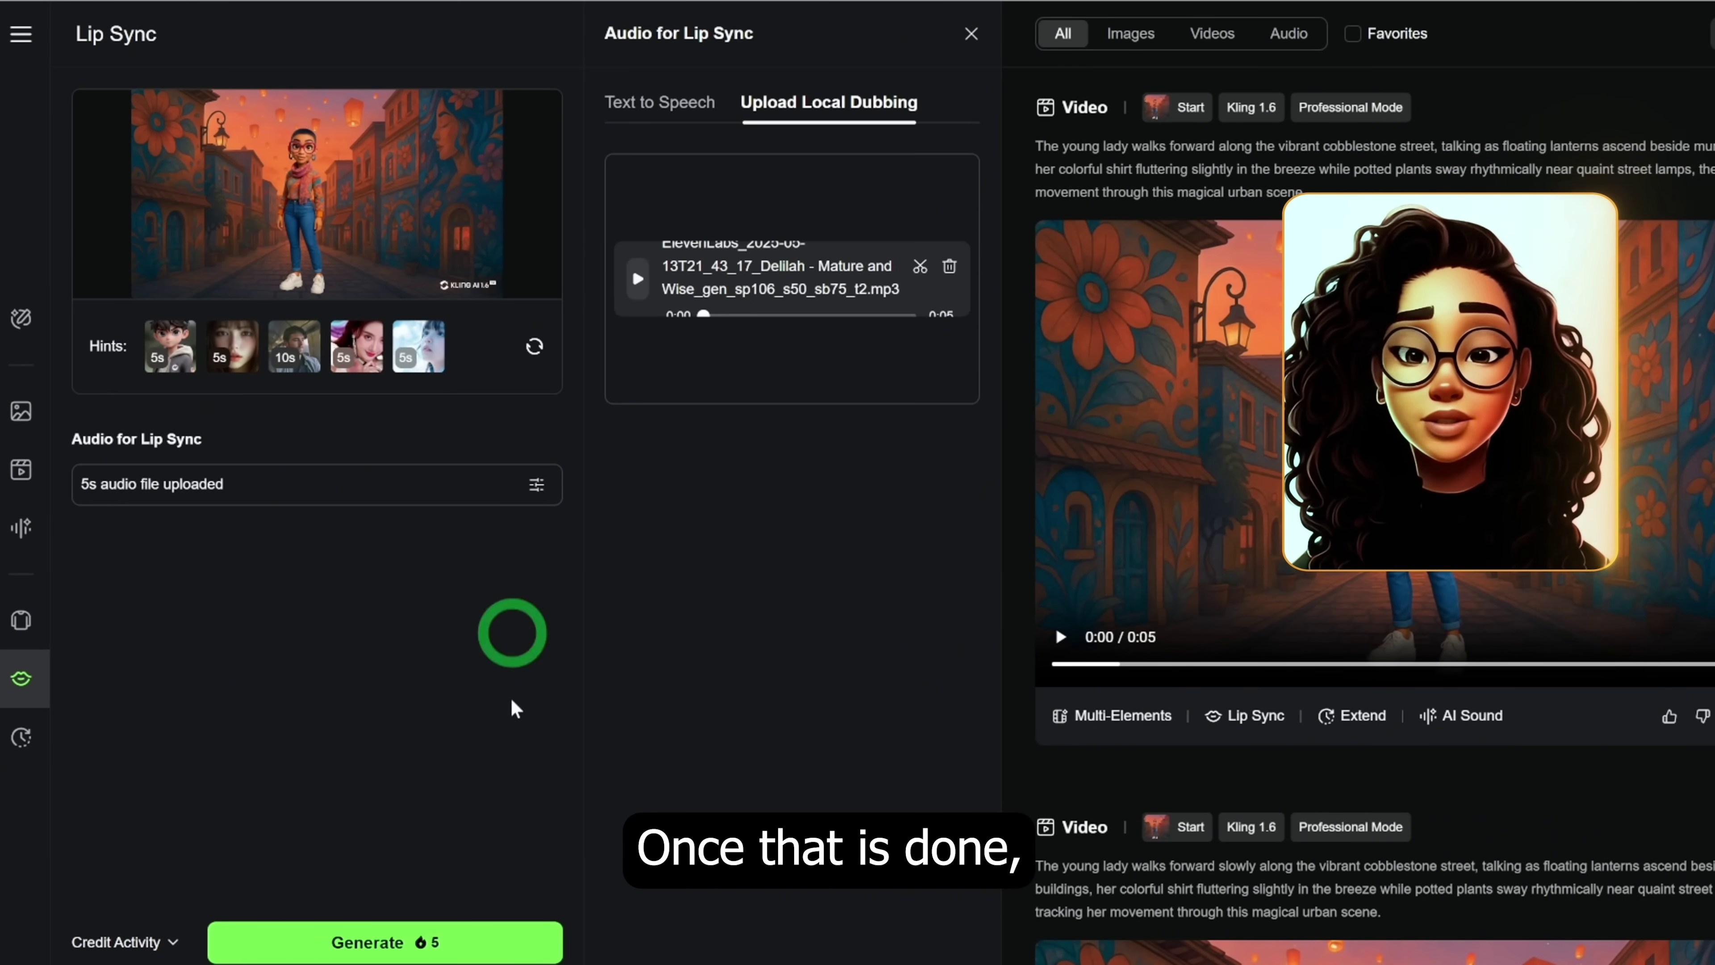
{"action": "left_click", "coordinate": [366, 943]}
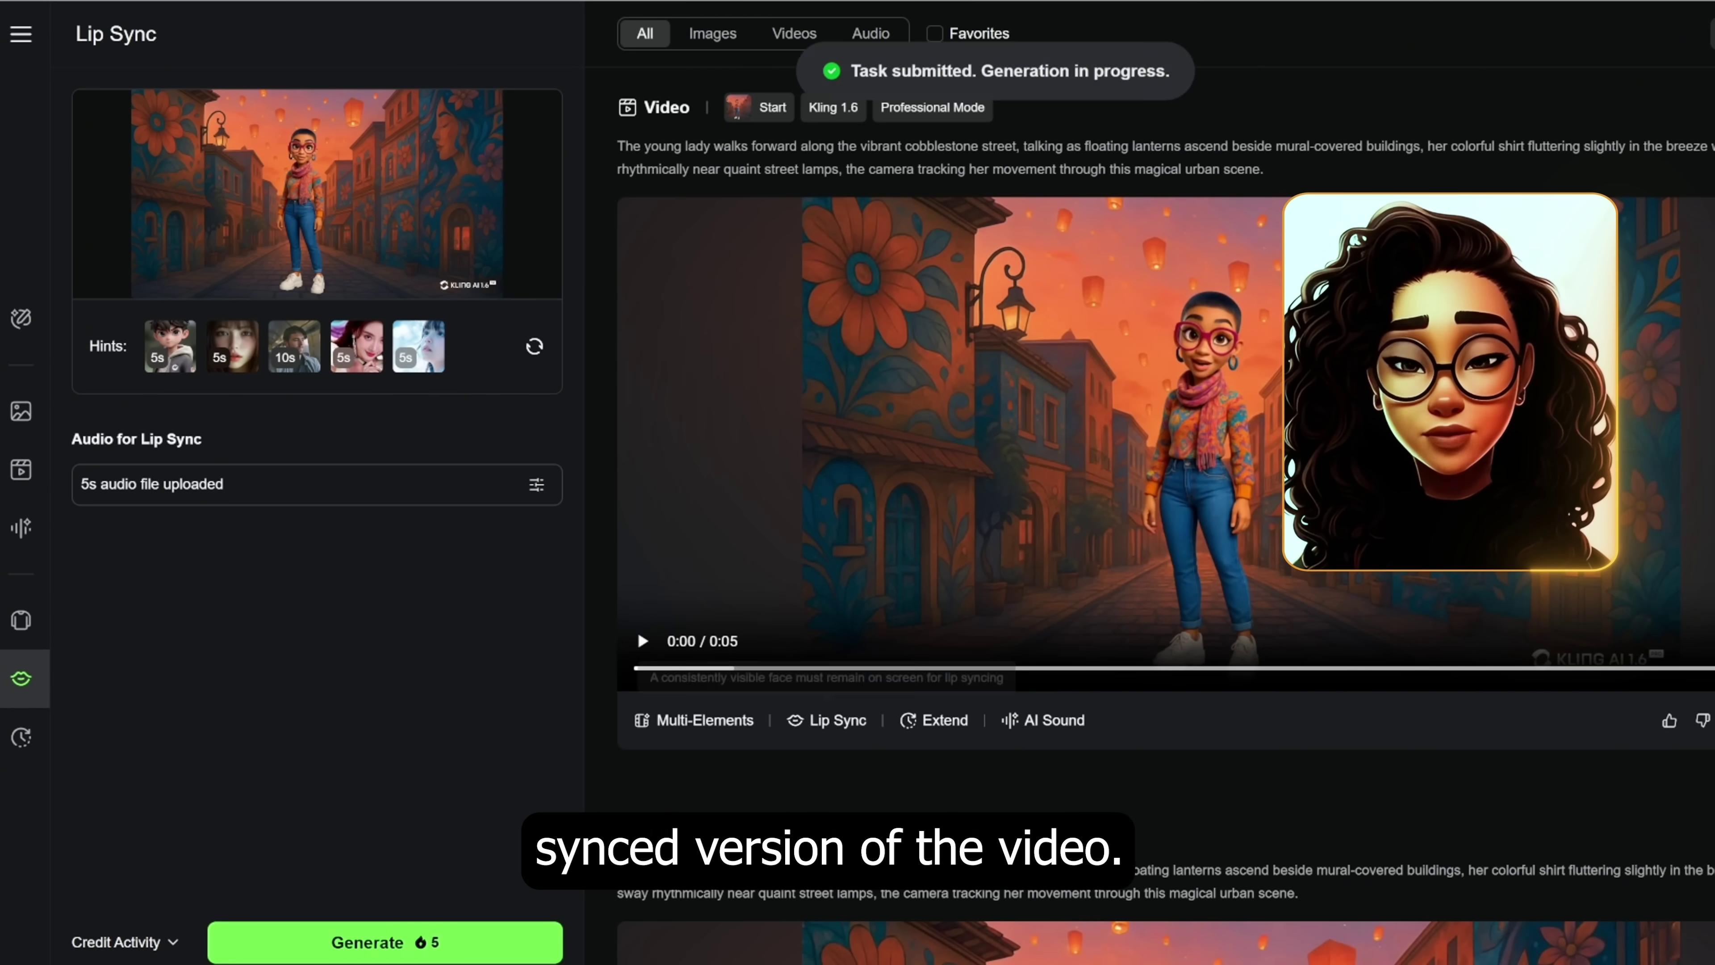